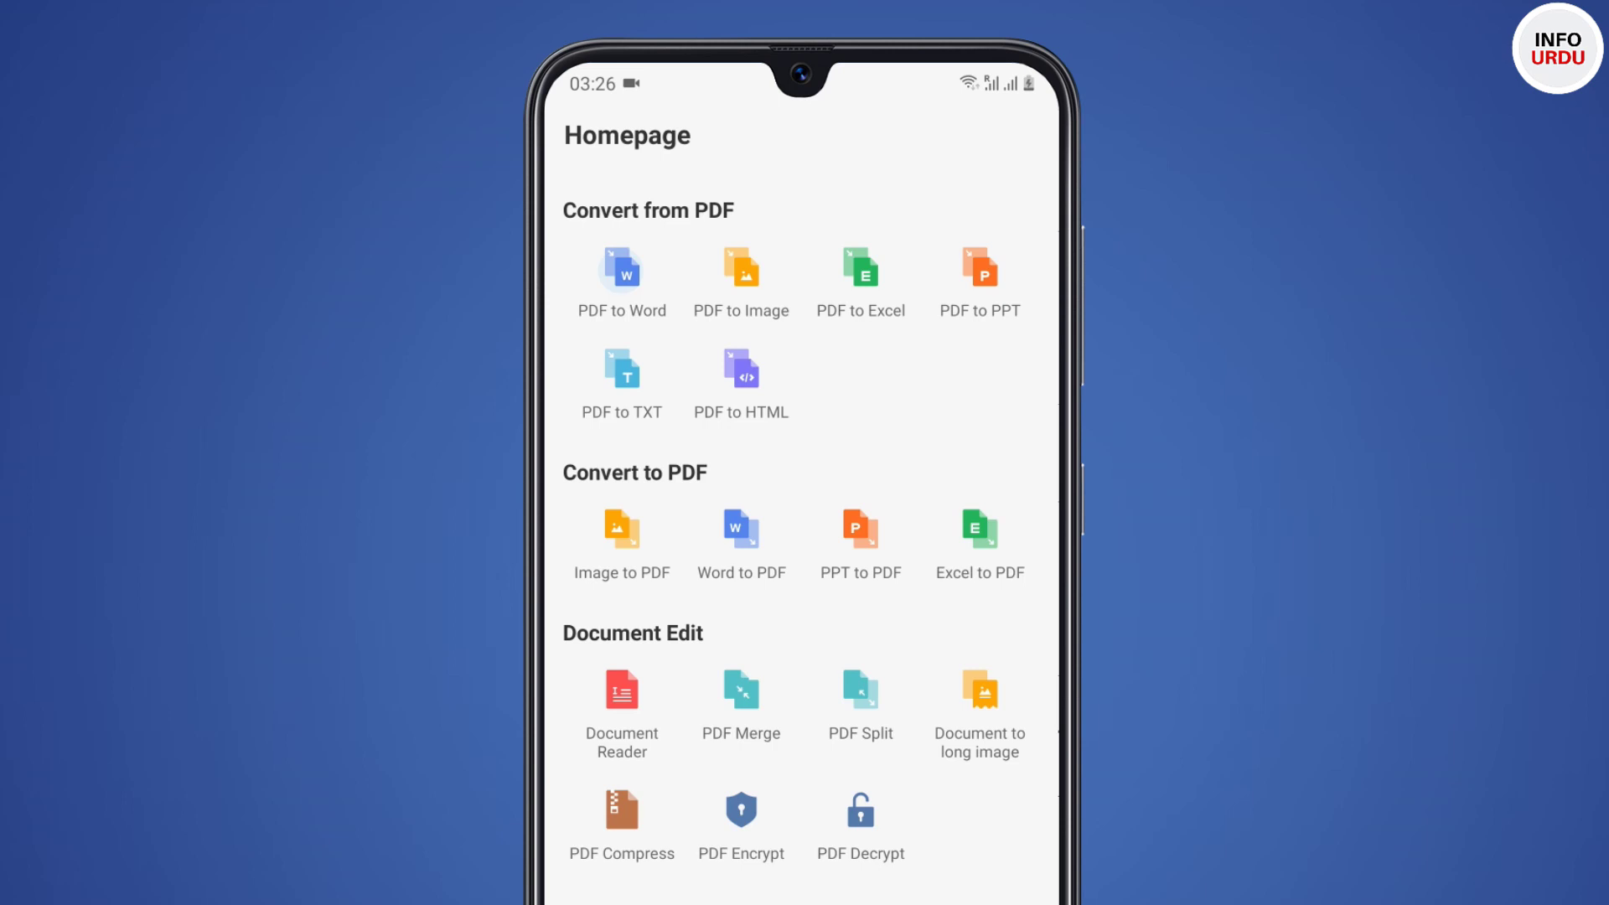
Step: Convert the chosen PDF to a Word .doc, then preview and scroll through the converted document
click(897, 279)
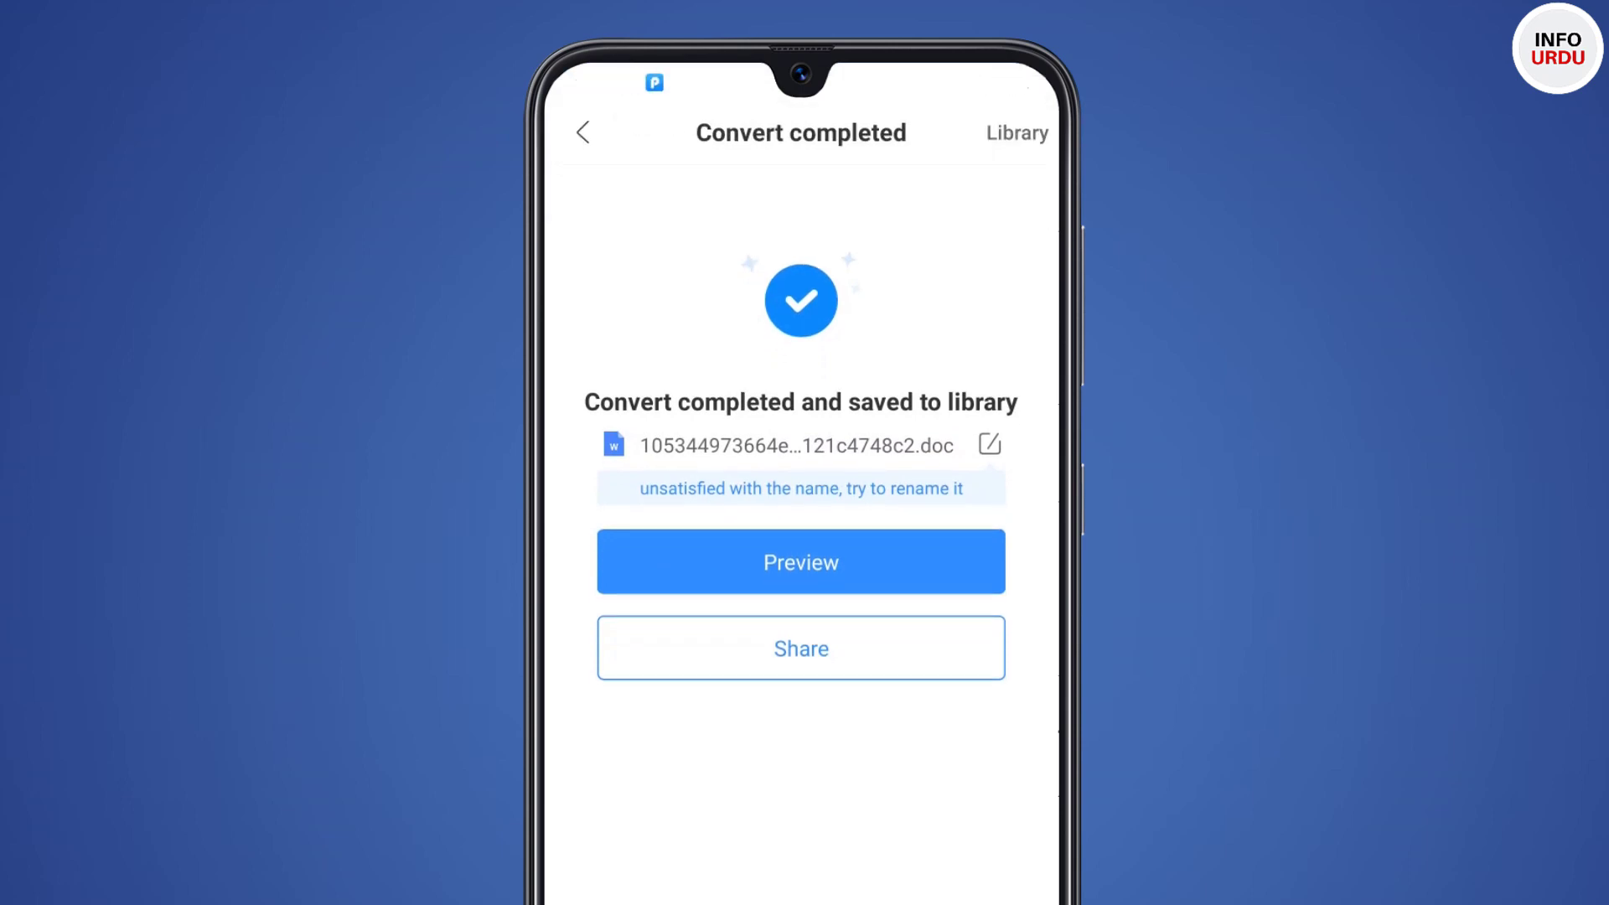
click(802, 563)
scroll(802, 503, down, 5)
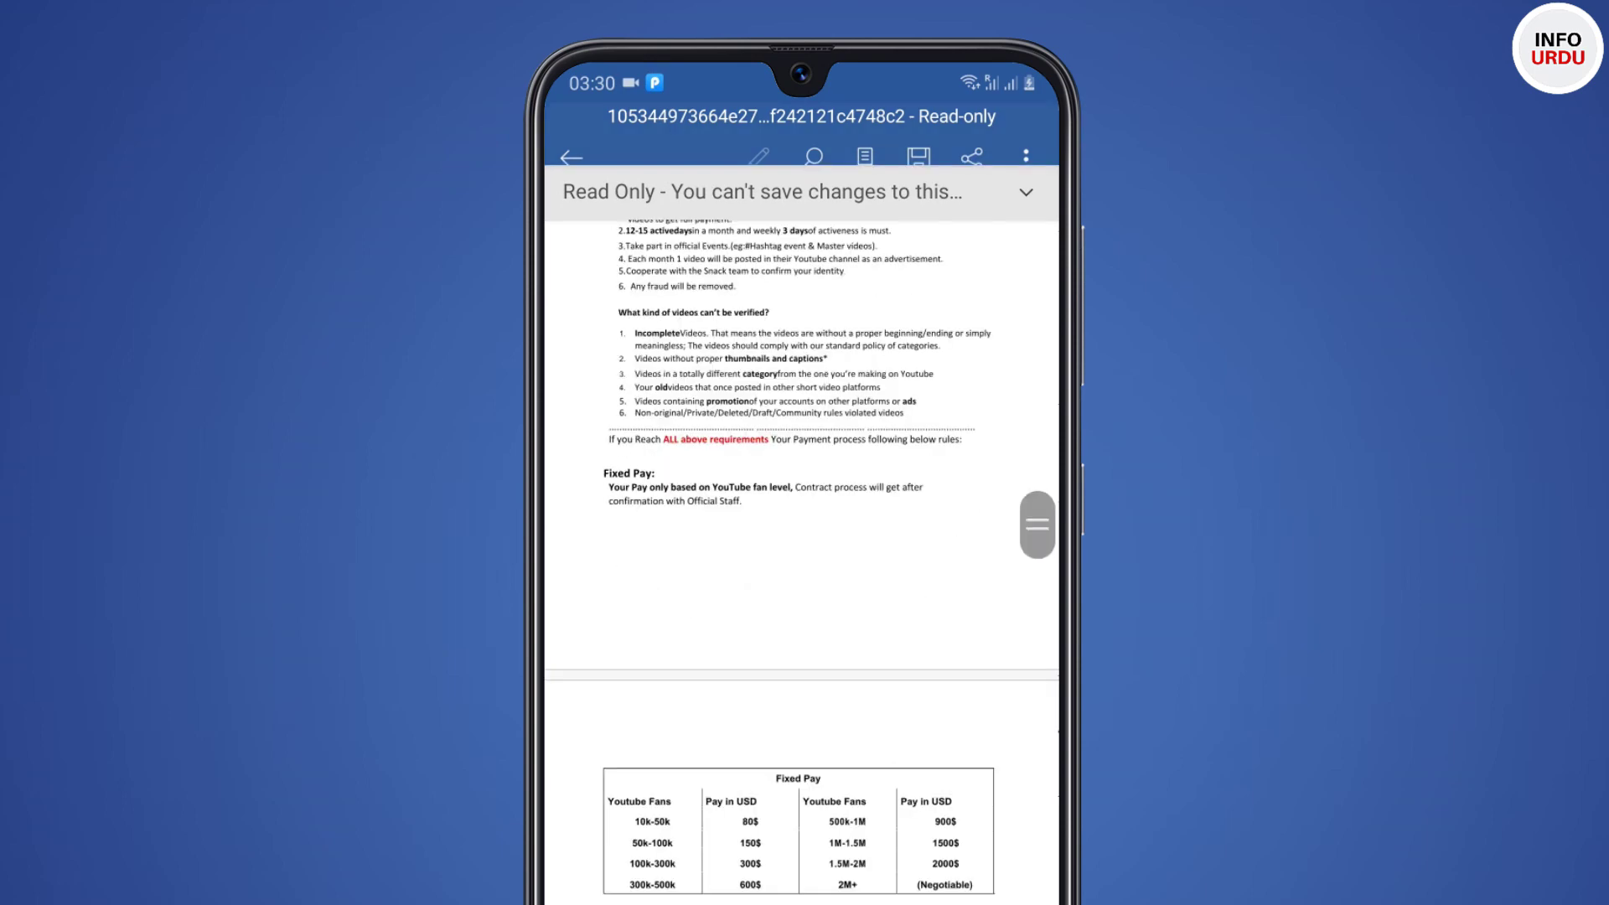
scroll(801, 520, down, 4)
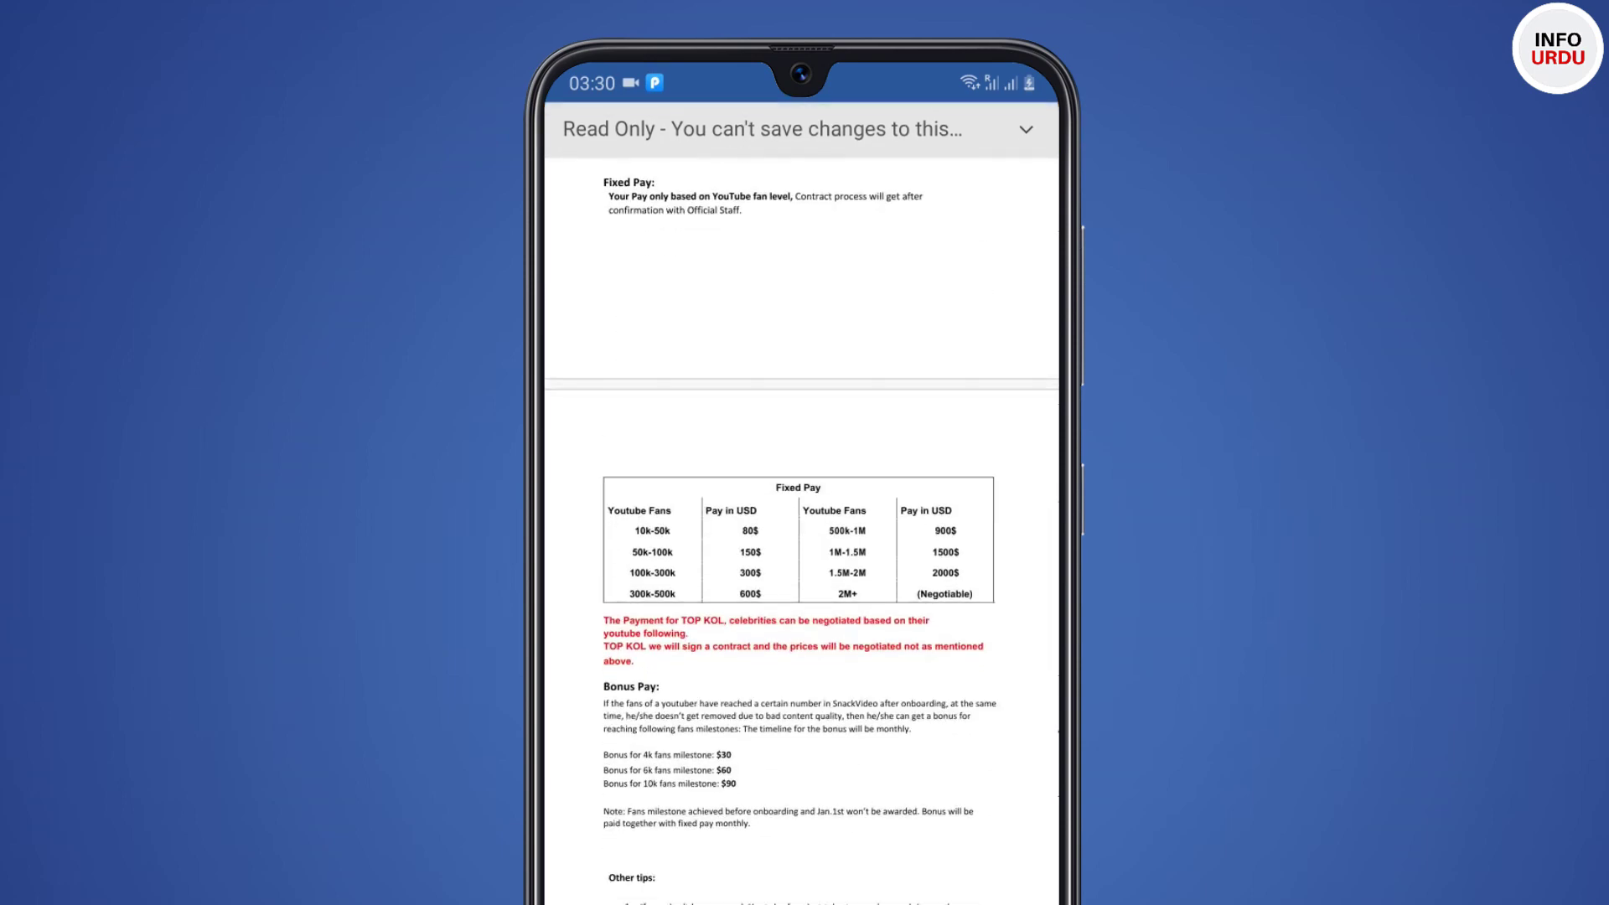
scroll(801, 503, up, 7)
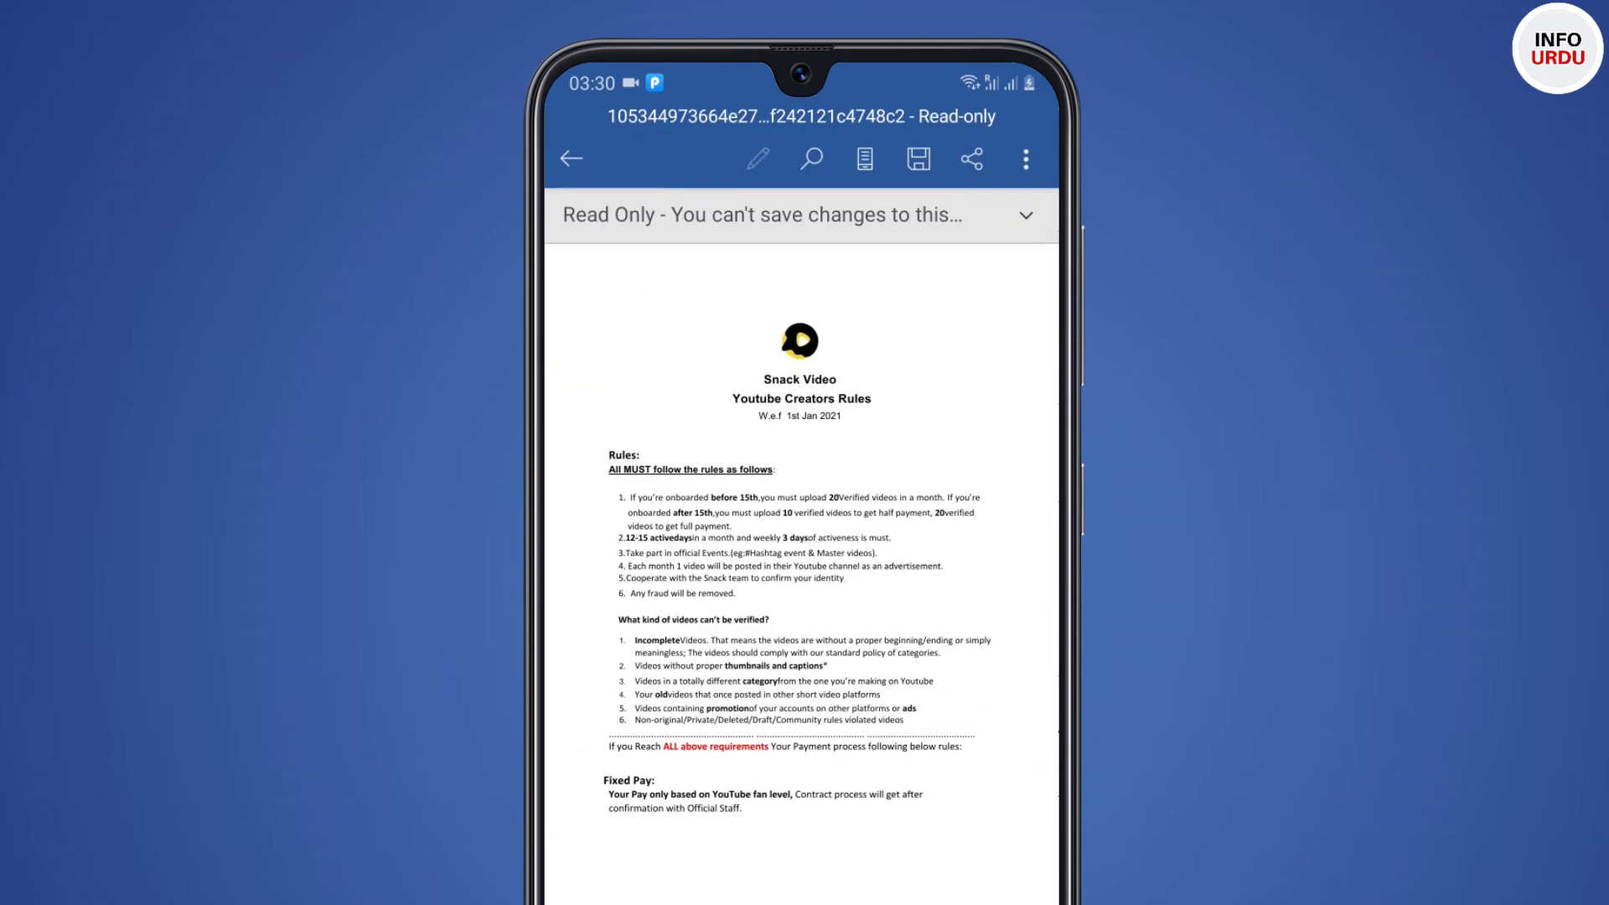
click(571, 159)
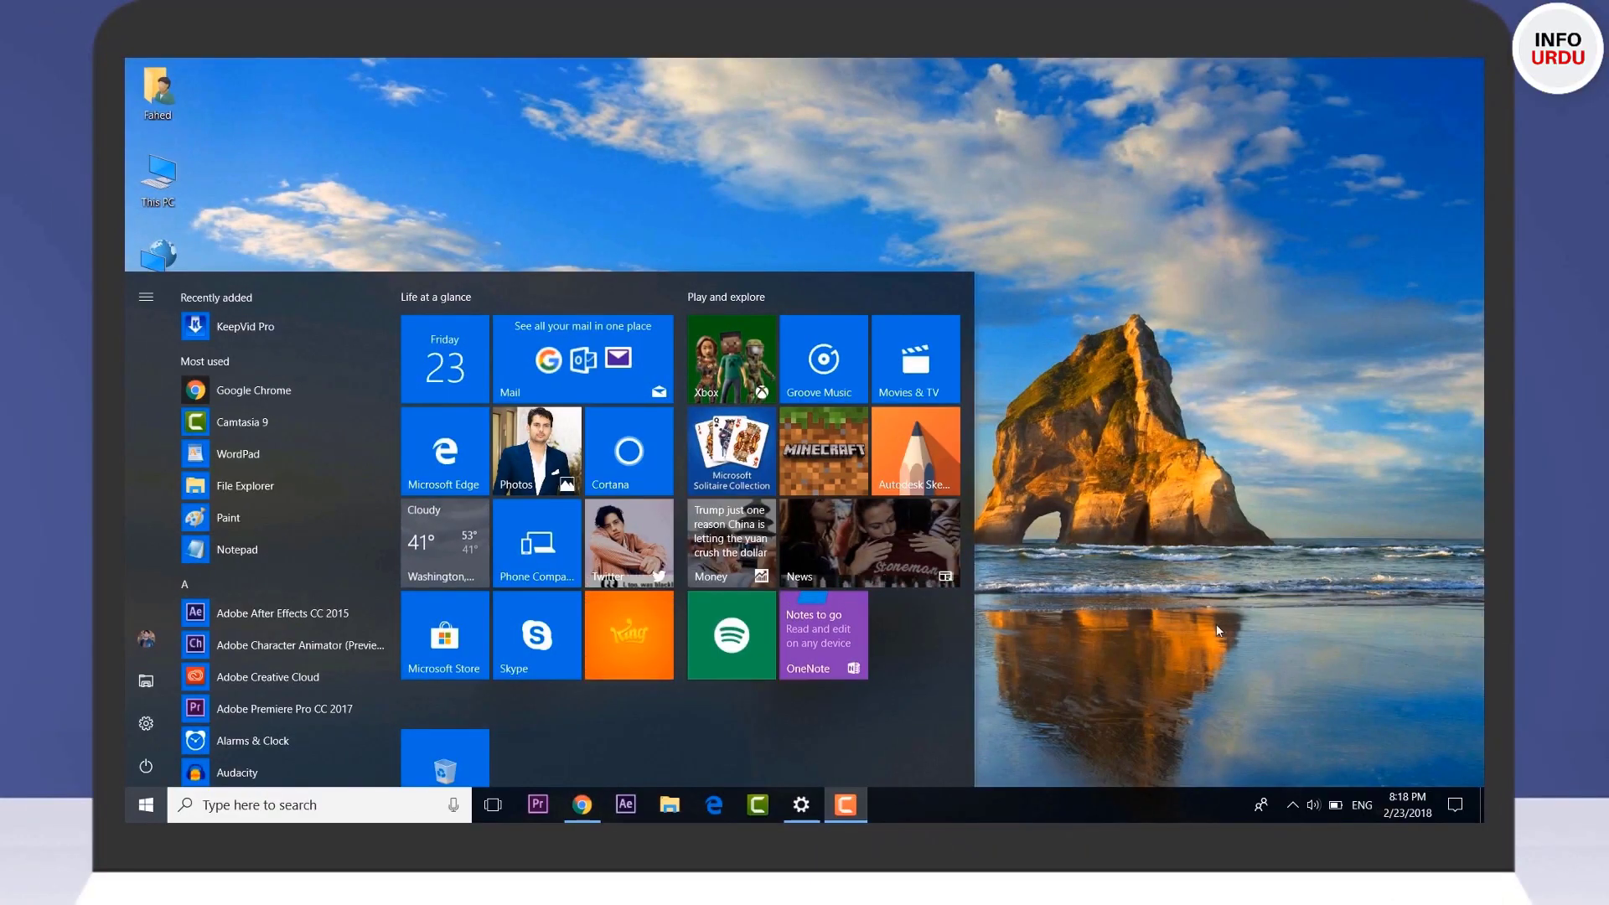
Step: Close the Start menu with the Windows key so only the desktop remains
key(super)
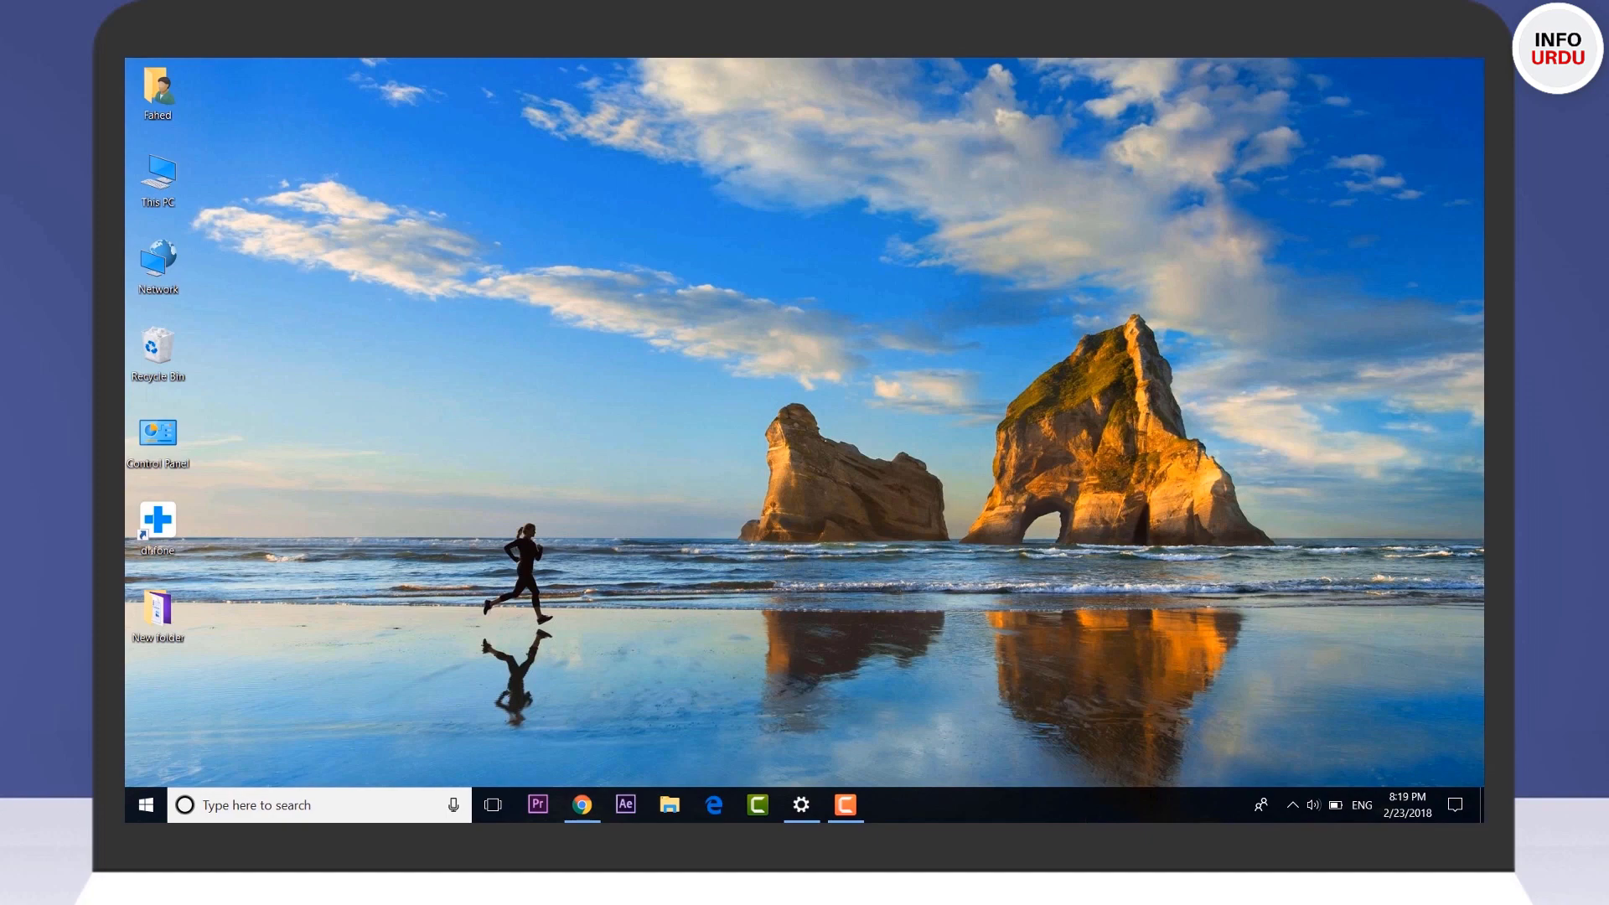
Step: Add the Galaxy J5 as a Bluetooth device under Settings > Devices, confirming the matching pairing code
key(super)
click(17, 786)
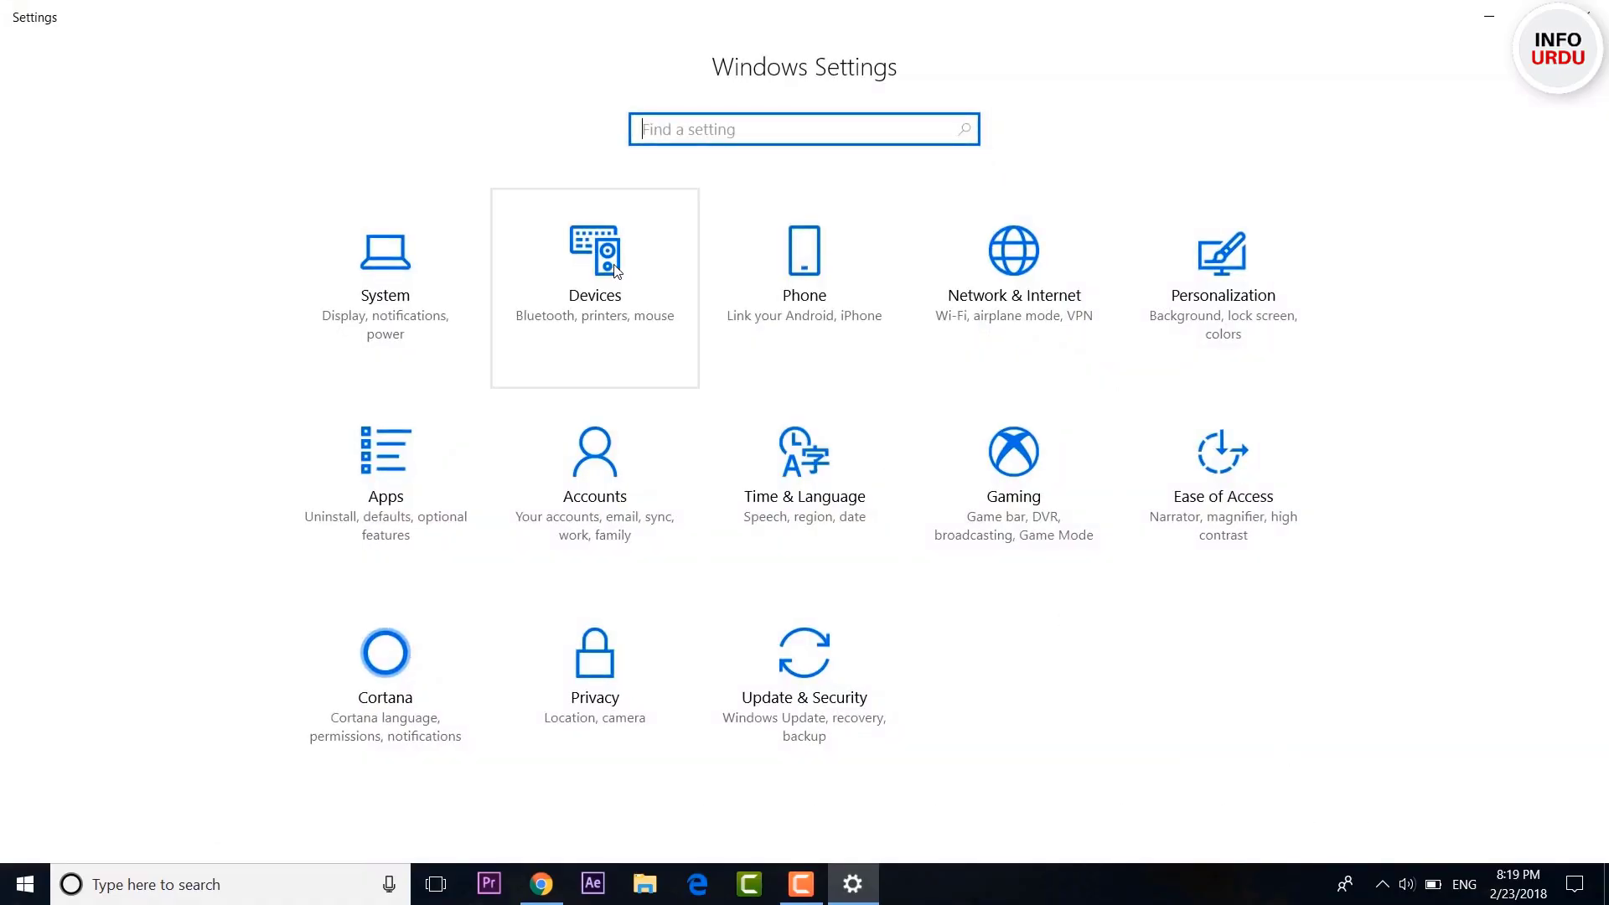
click(617, 270)
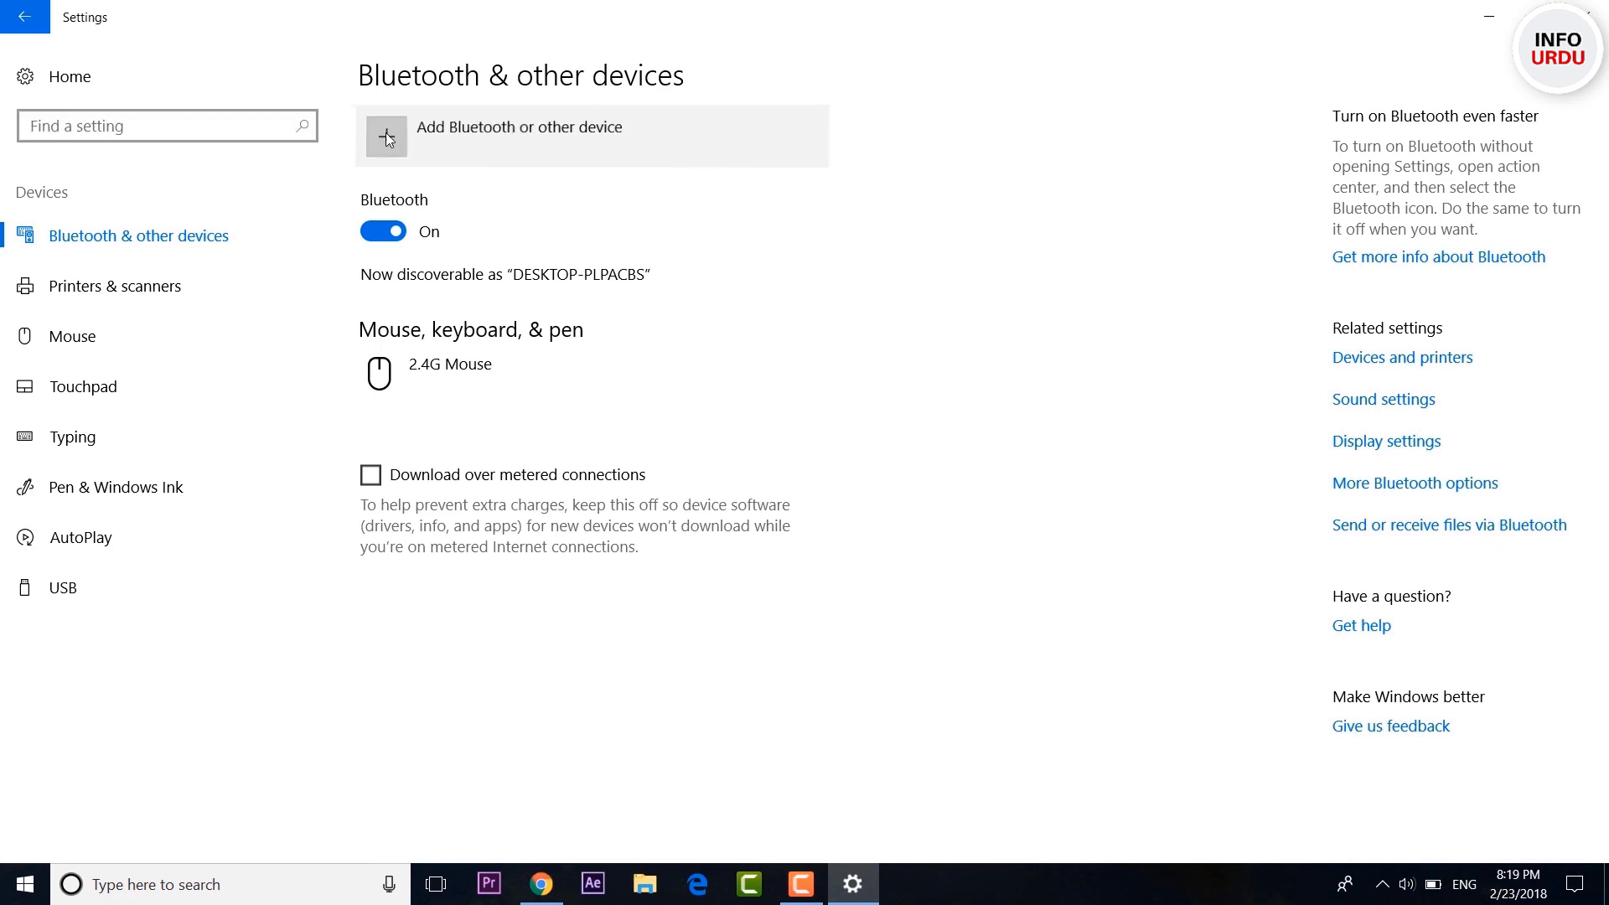
click(386, 132)
click(503, 239)
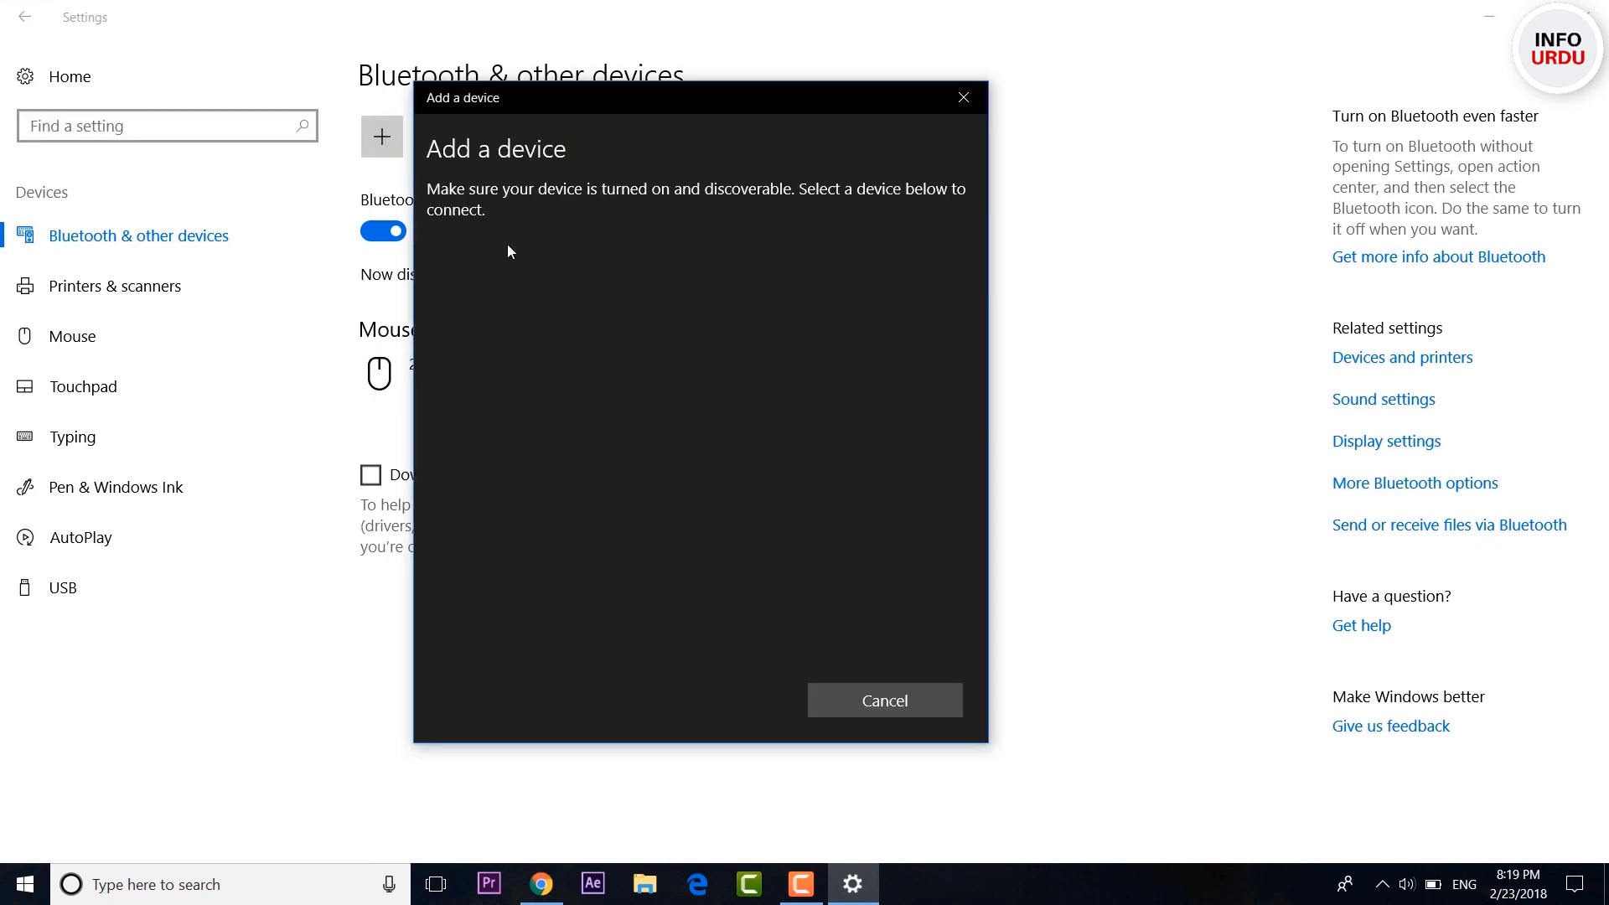
click(725, 335)
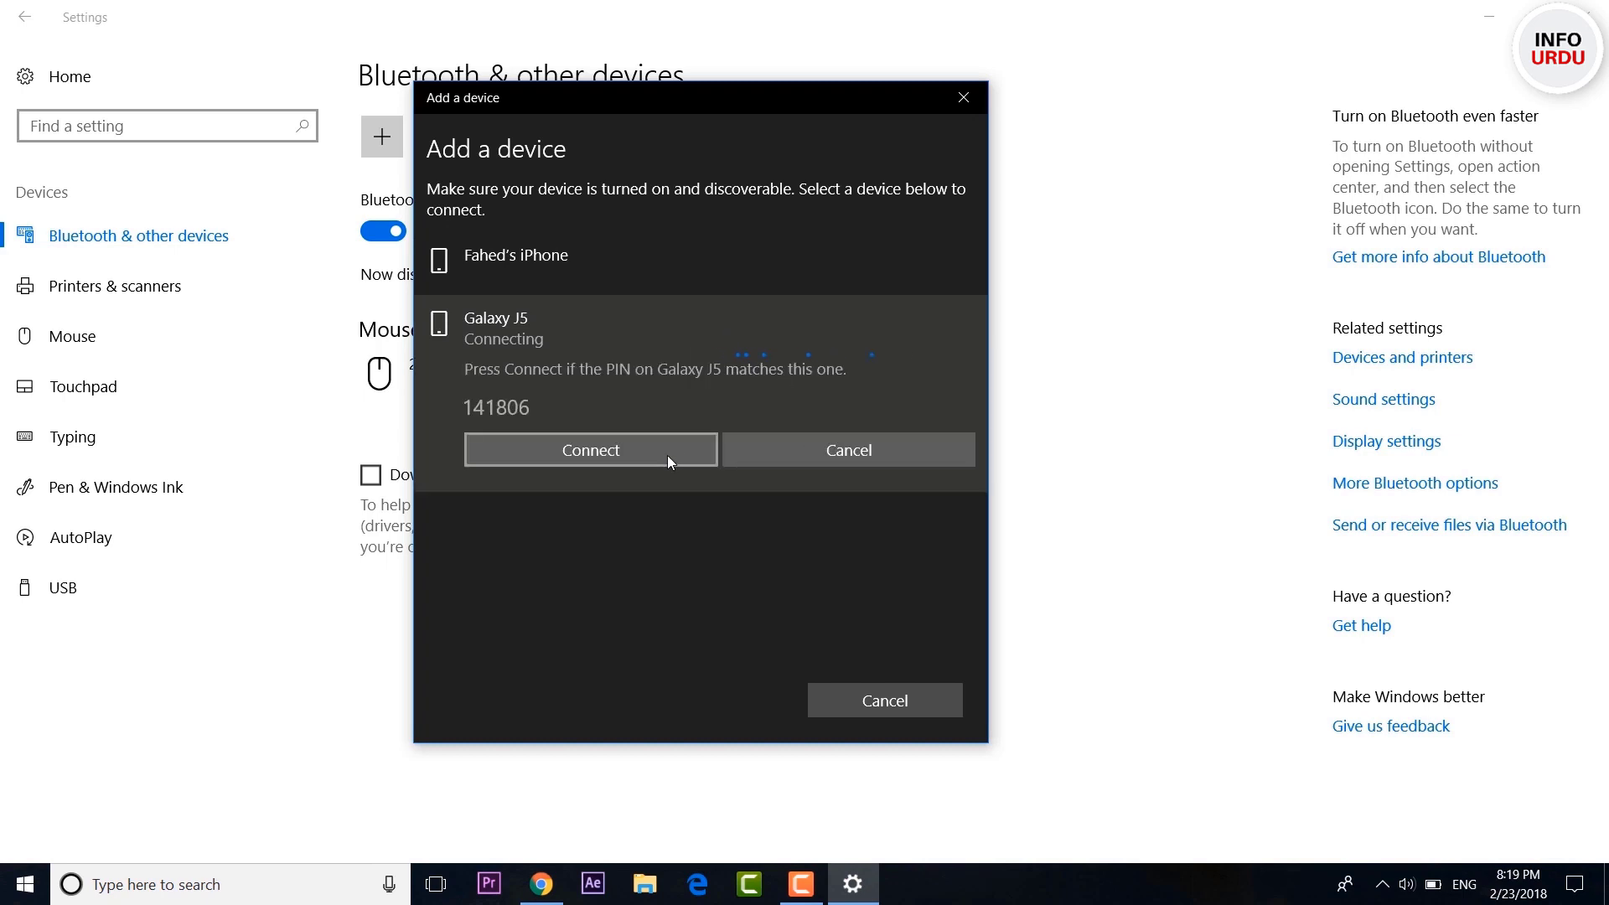
click(667, 455)
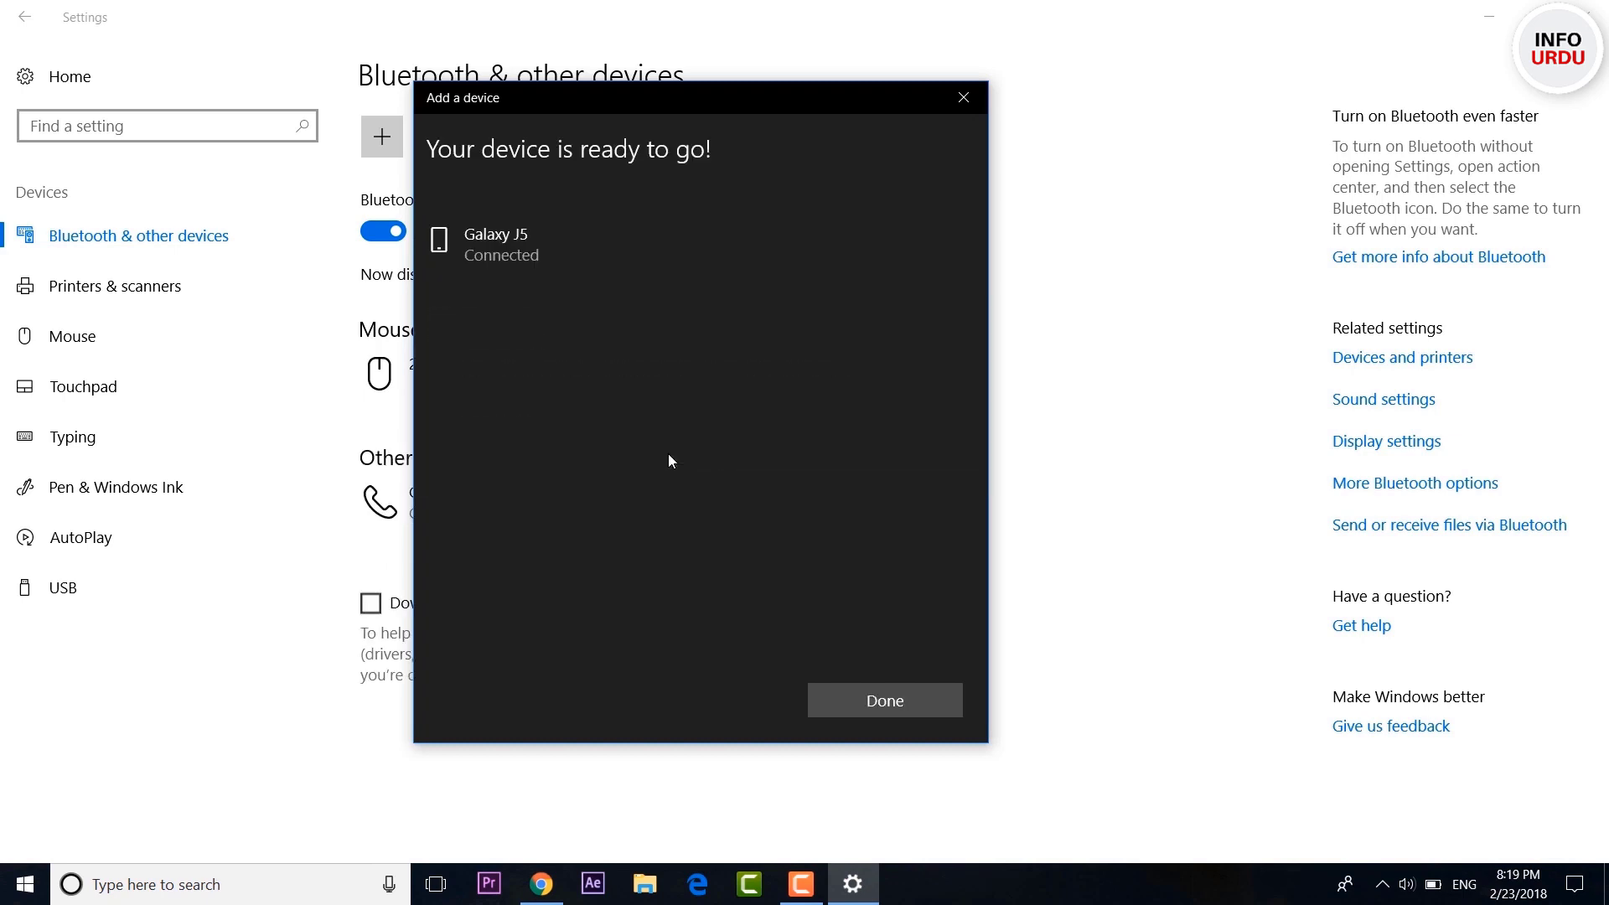
click(892, 703)
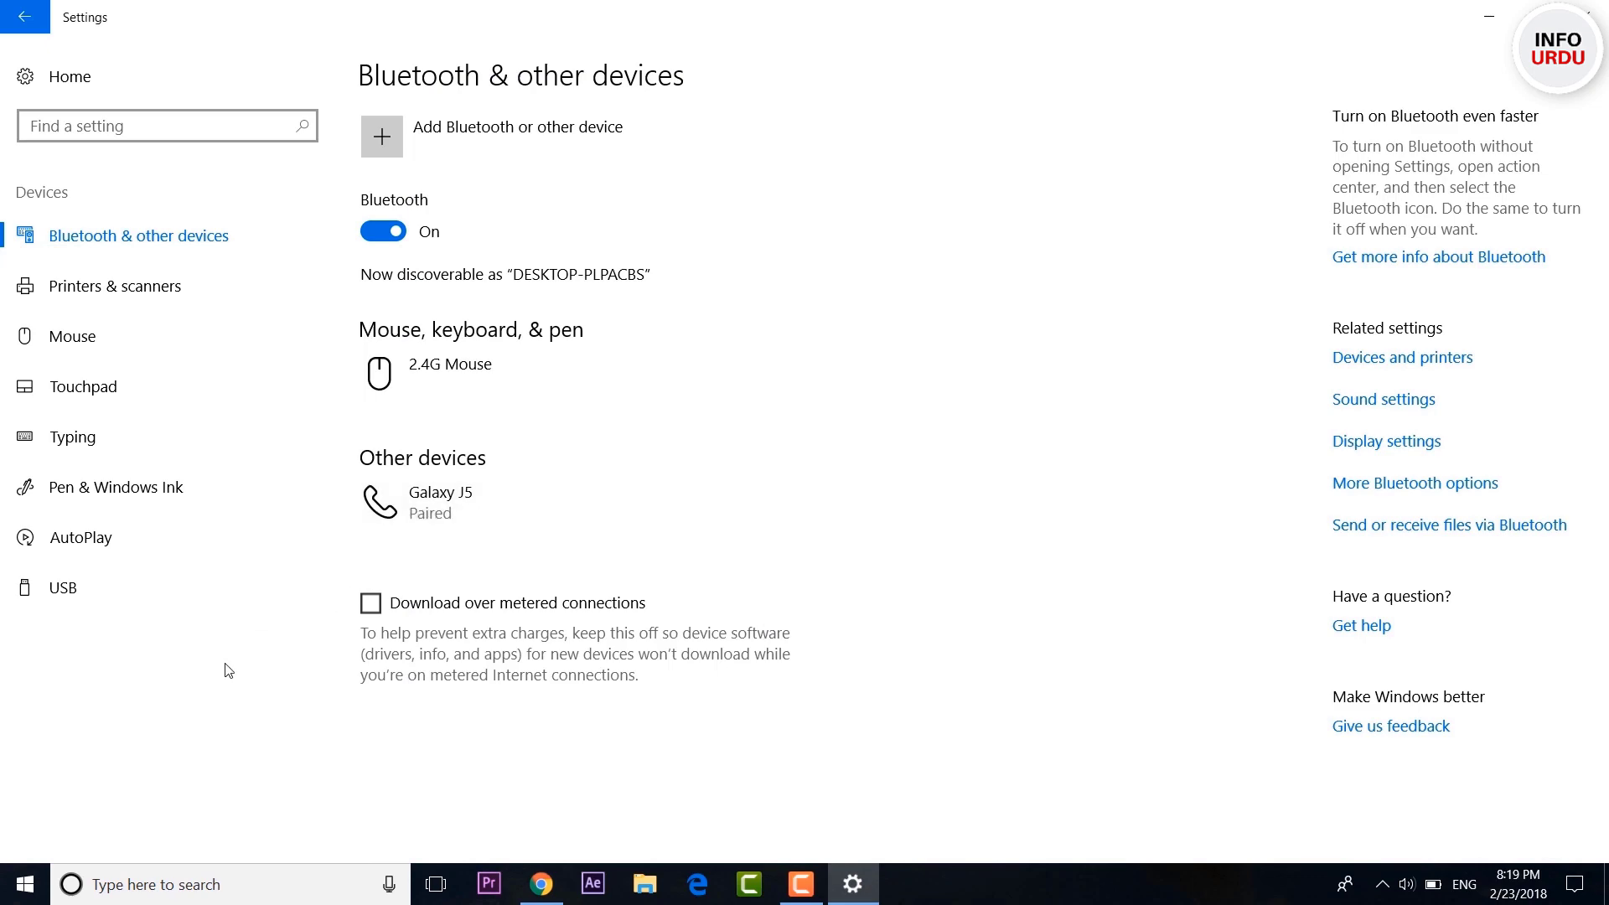
click(22, 32)
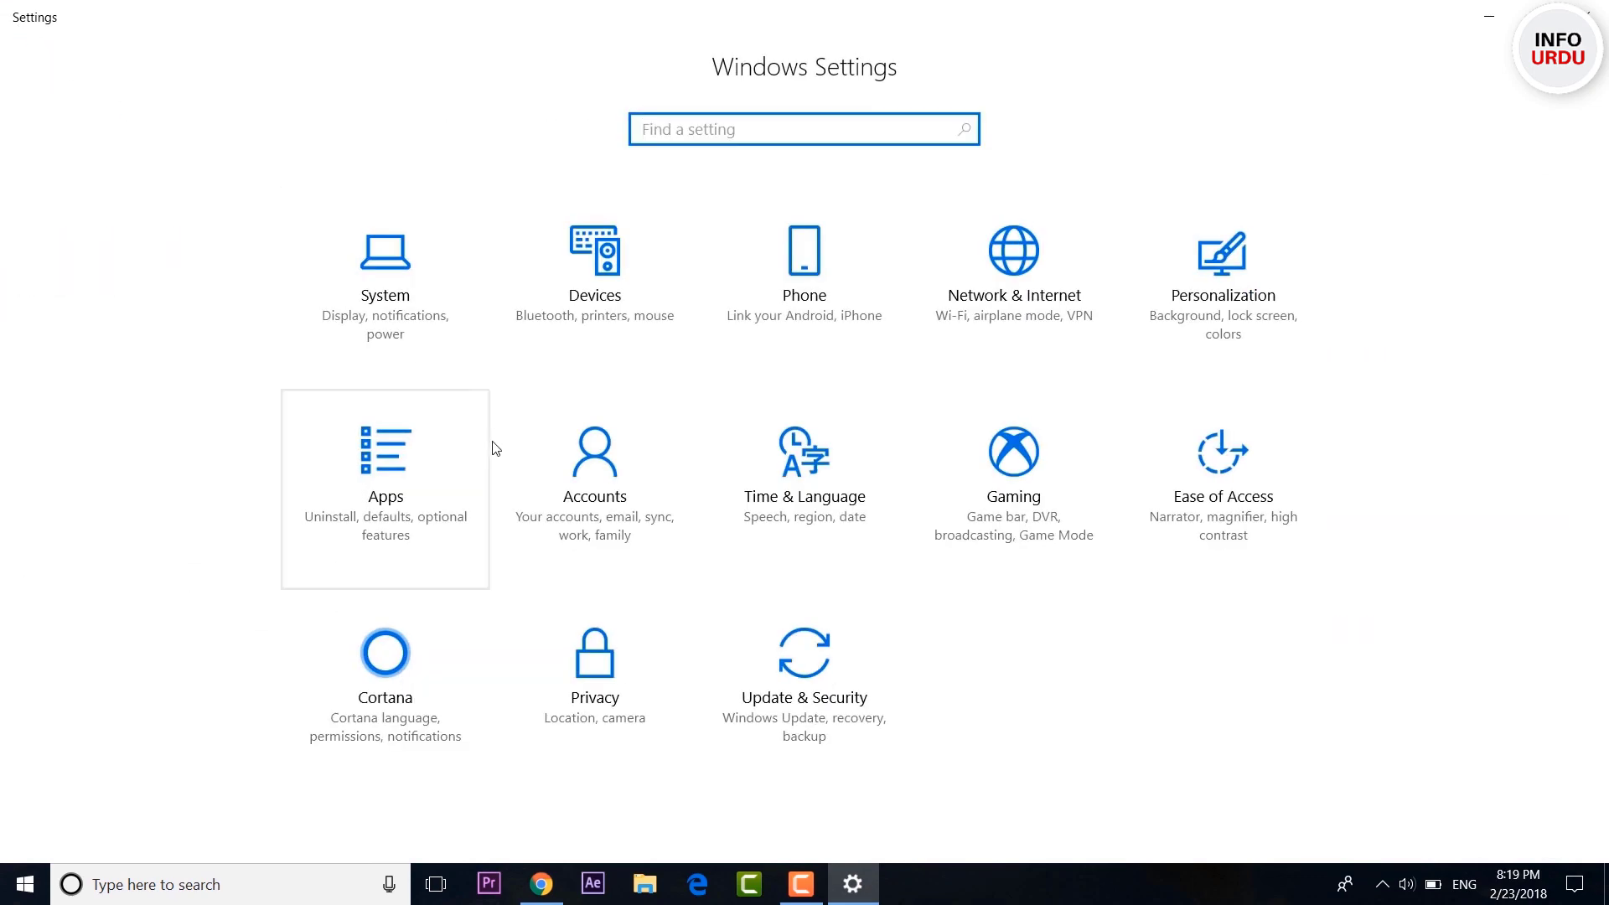
Step: Tick Dynamic lock under Accounts > Sign-in options, then lock the PC with Win+L
click(632, 534)
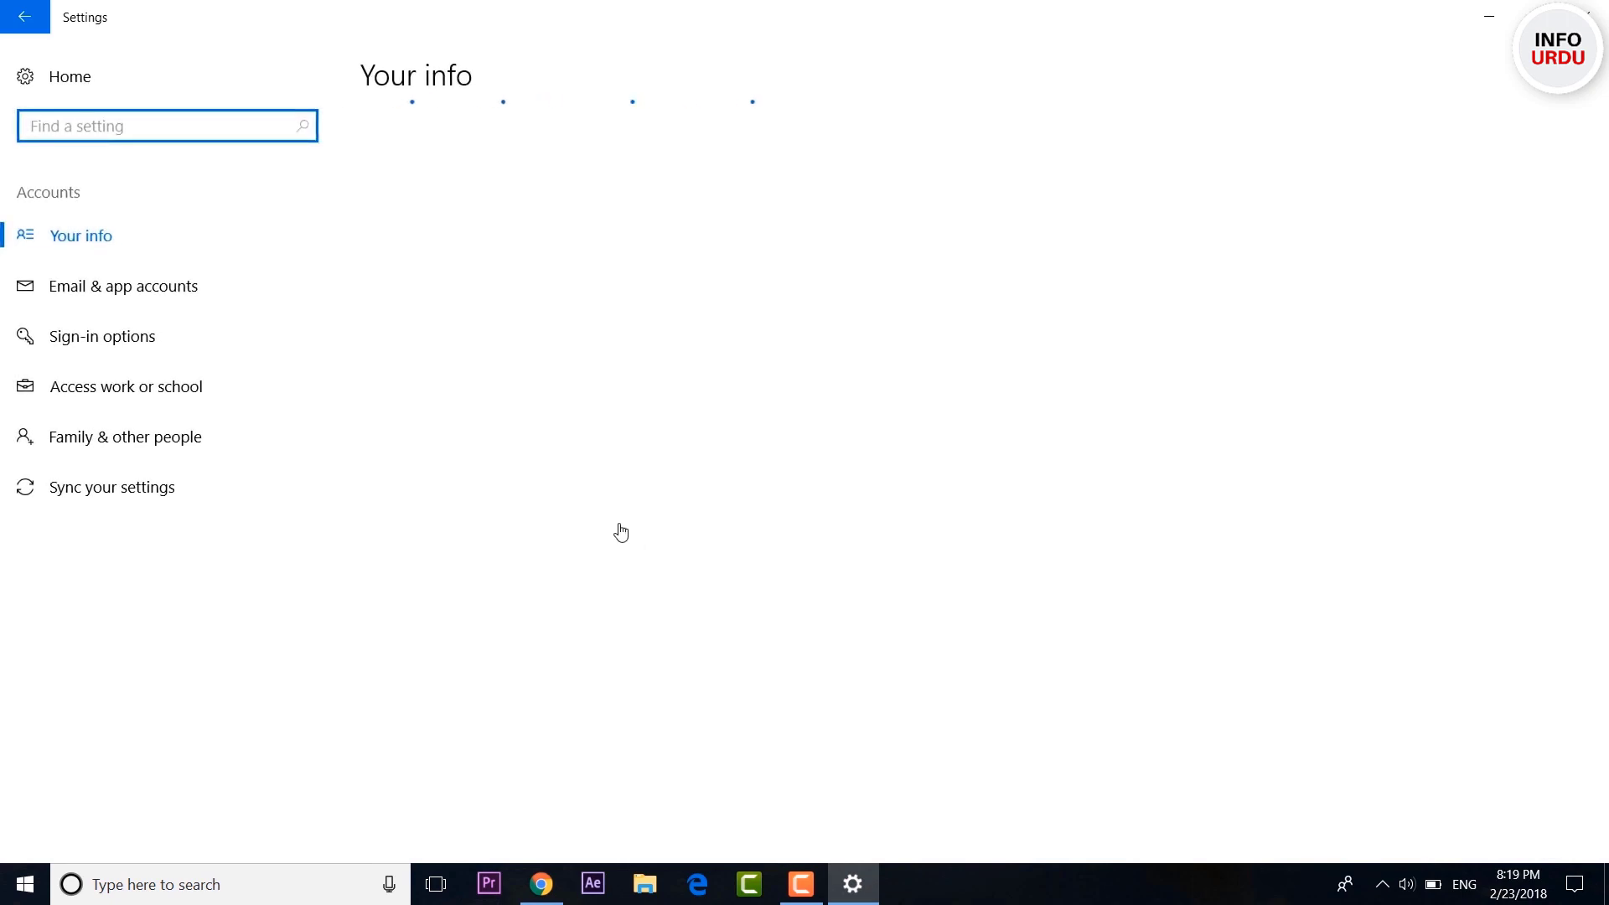
click(157, 337)
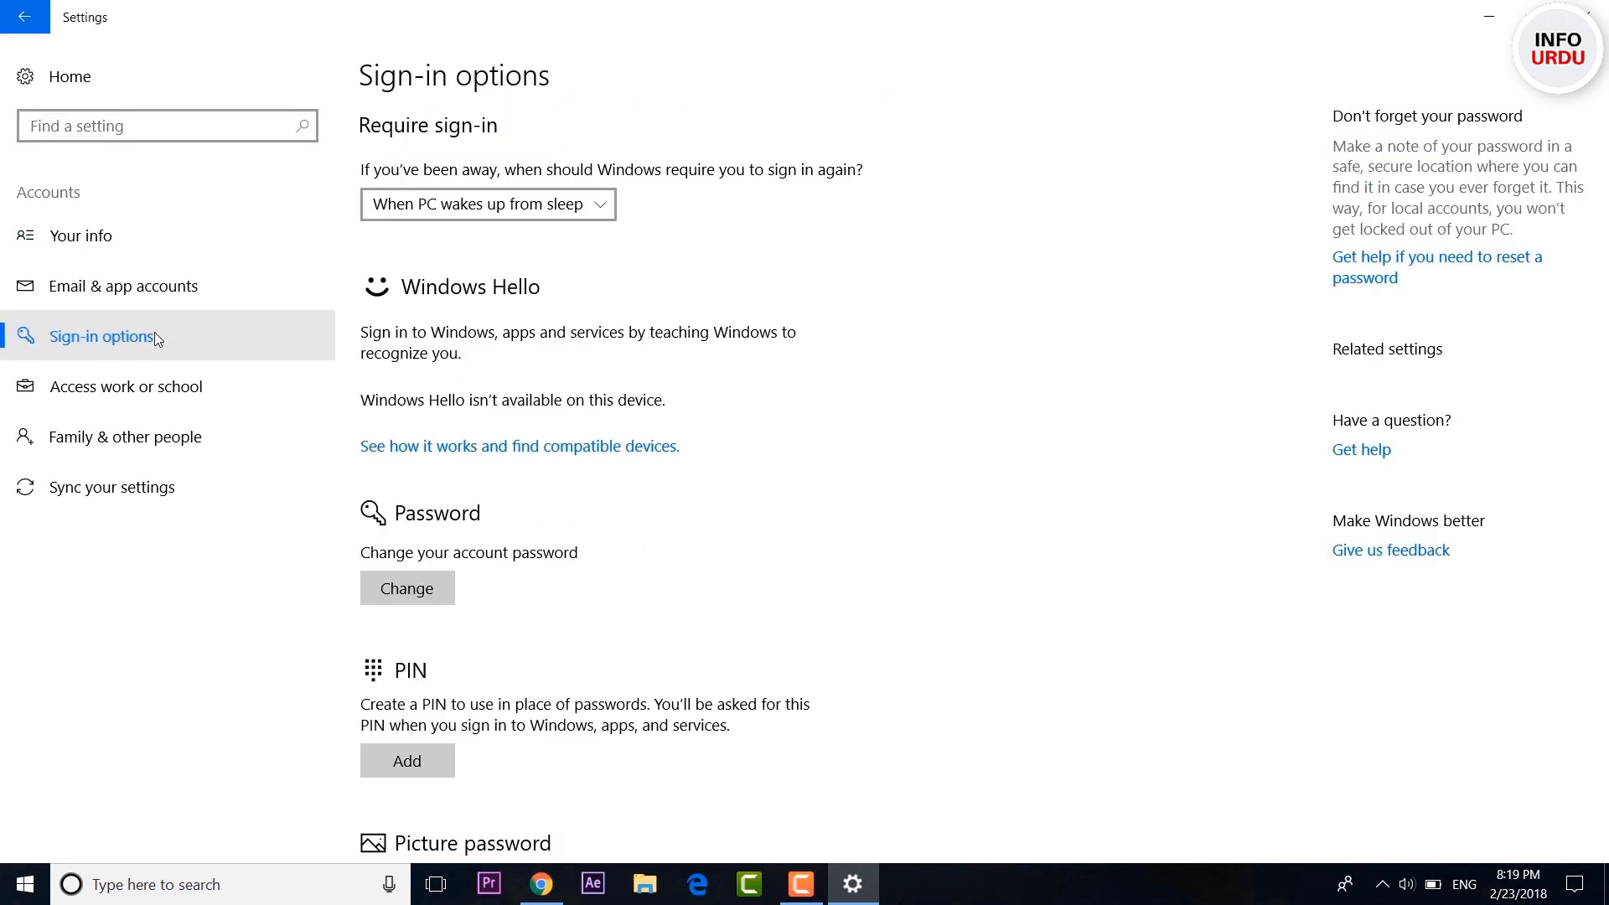
scroll(840, 435, down, 3)
scroll(841, 482, down, 4)
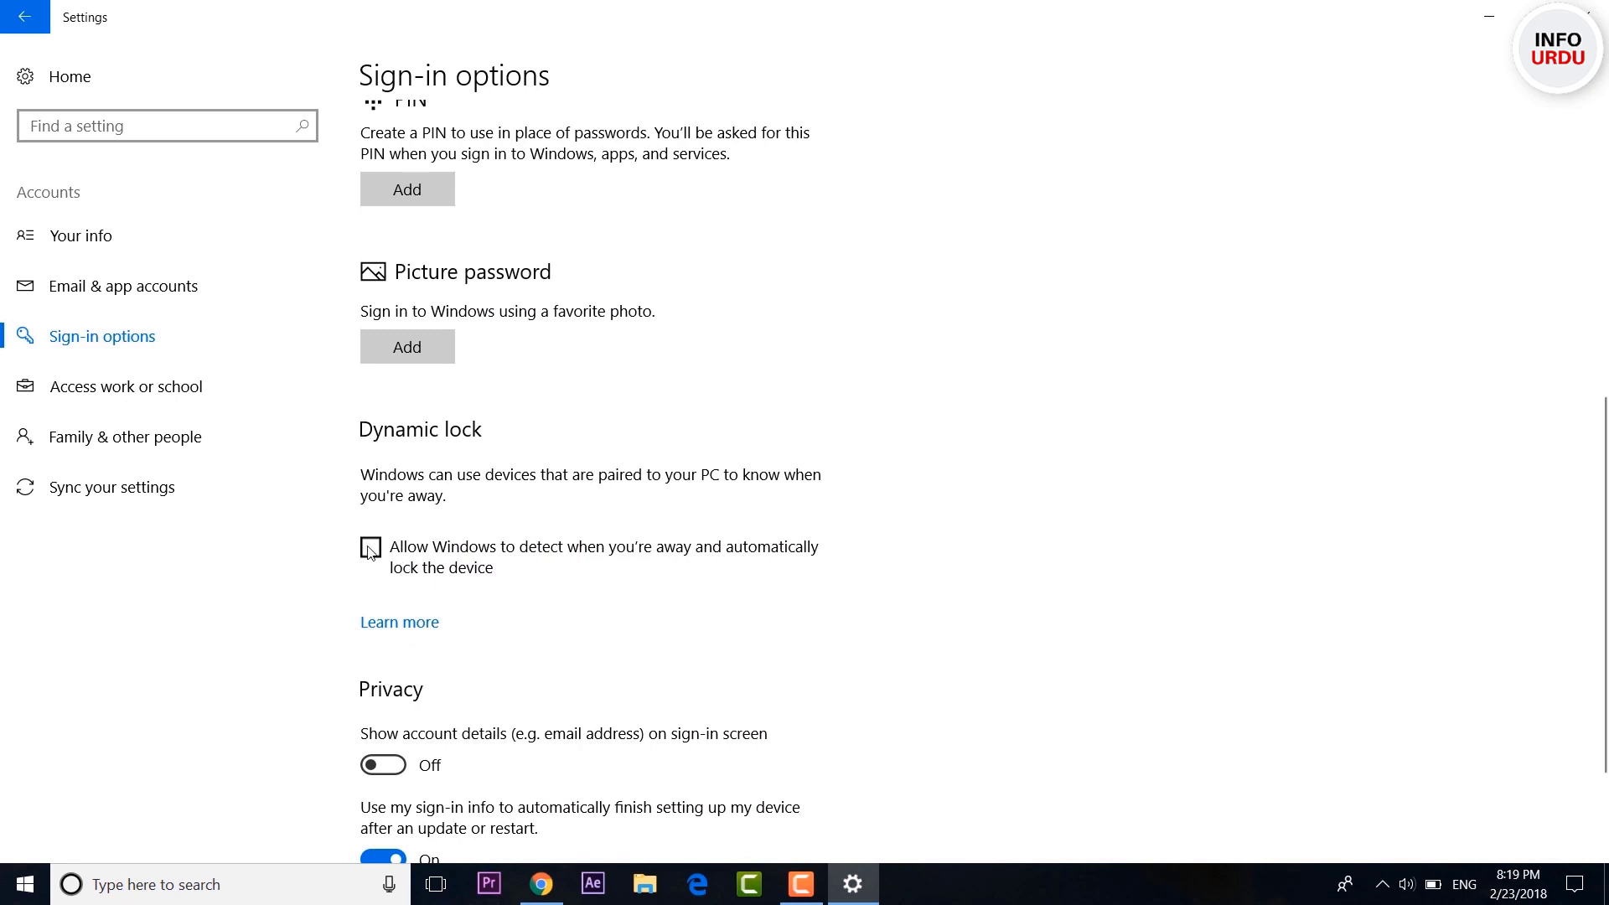
click(369, 551)
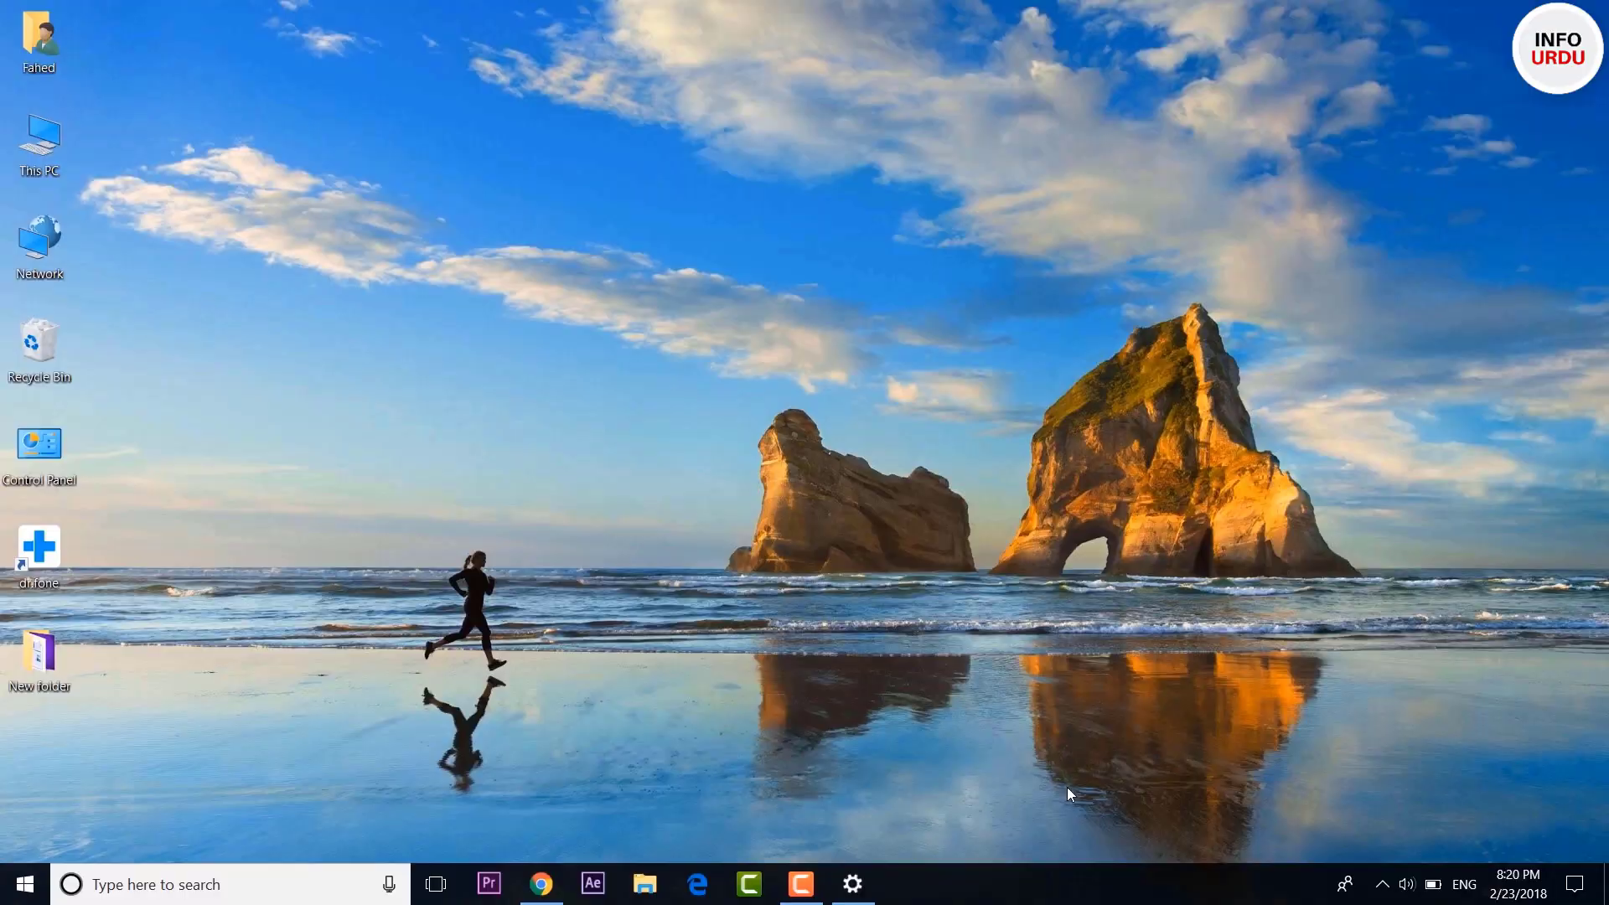
key(super+l)
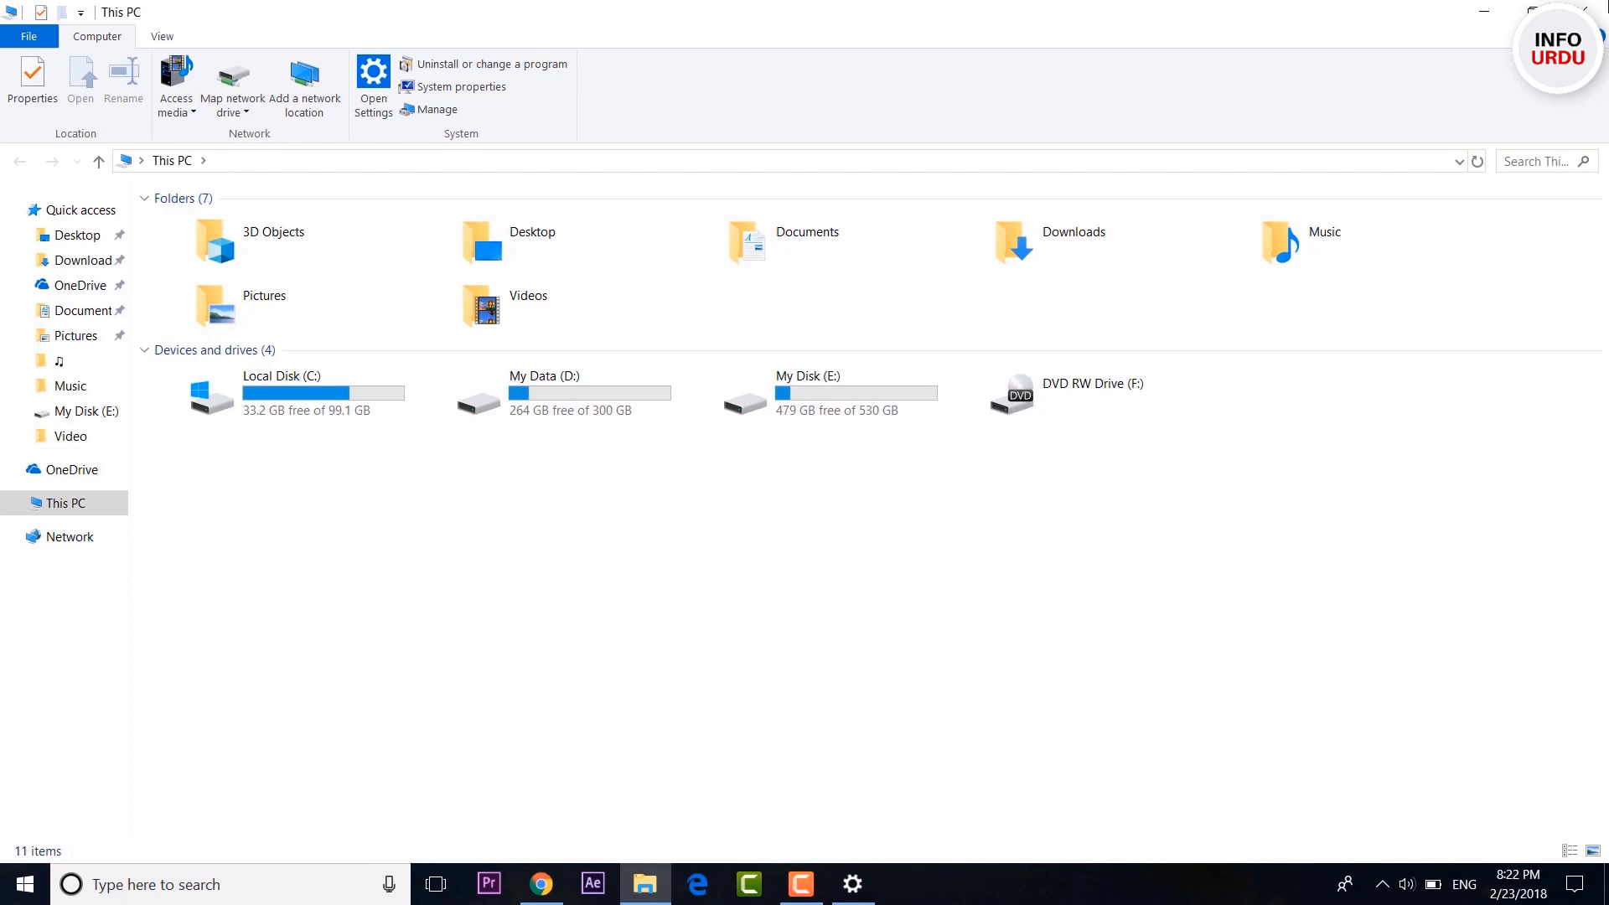
Step: Close This PC and open System > Storage > This PC (C:) > Temporary files in Settings
click(1586, 10)
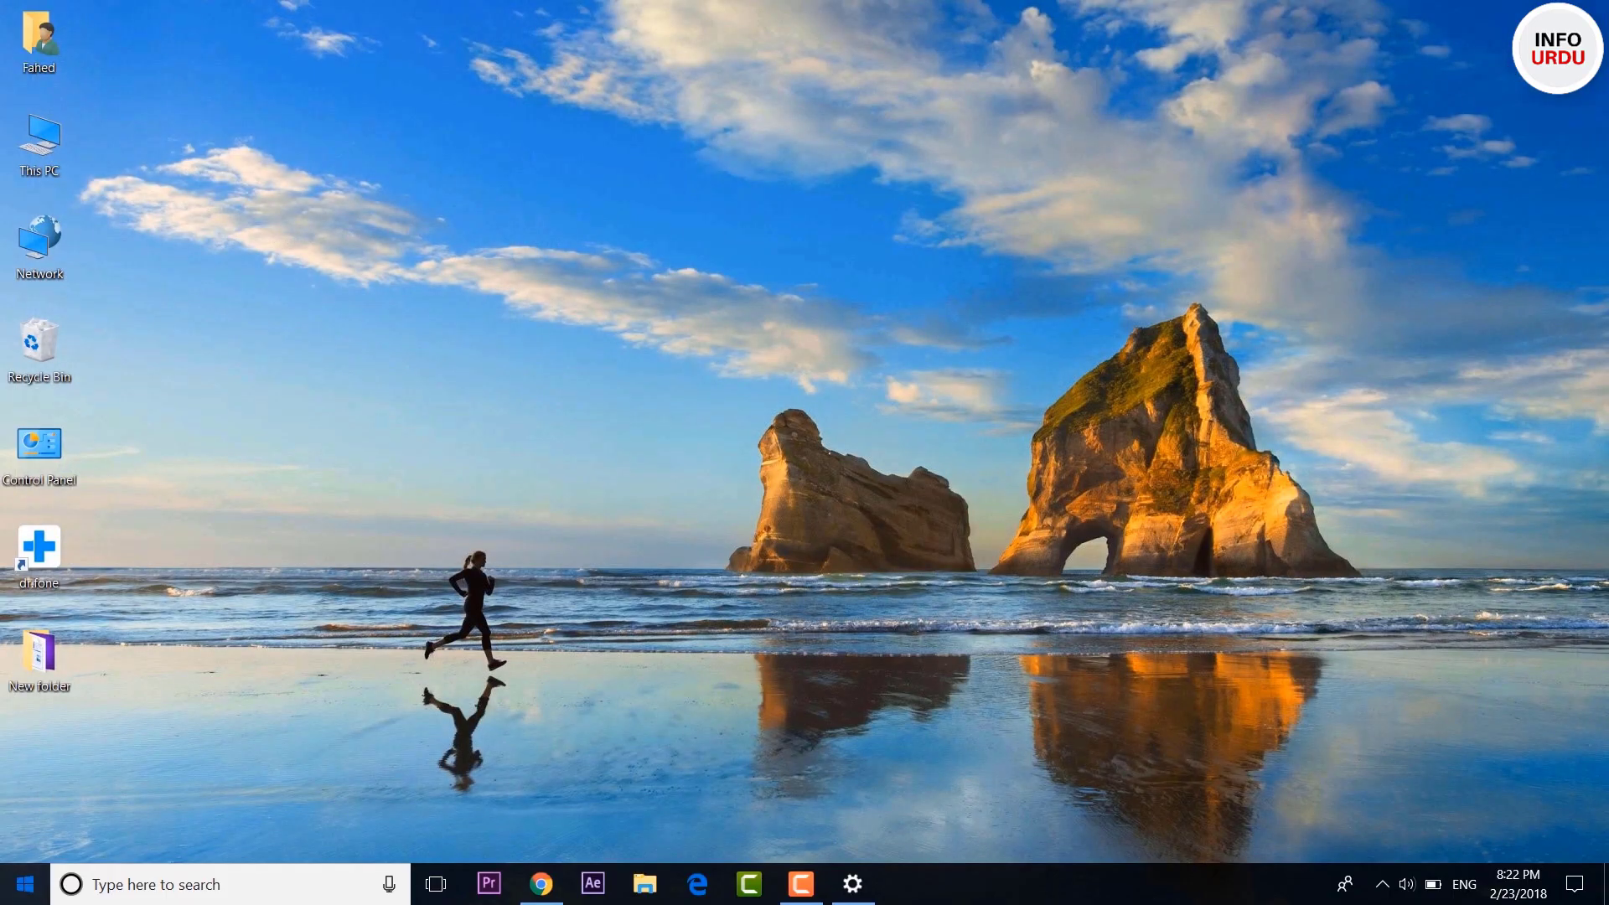
key(super)
click(18, 798)
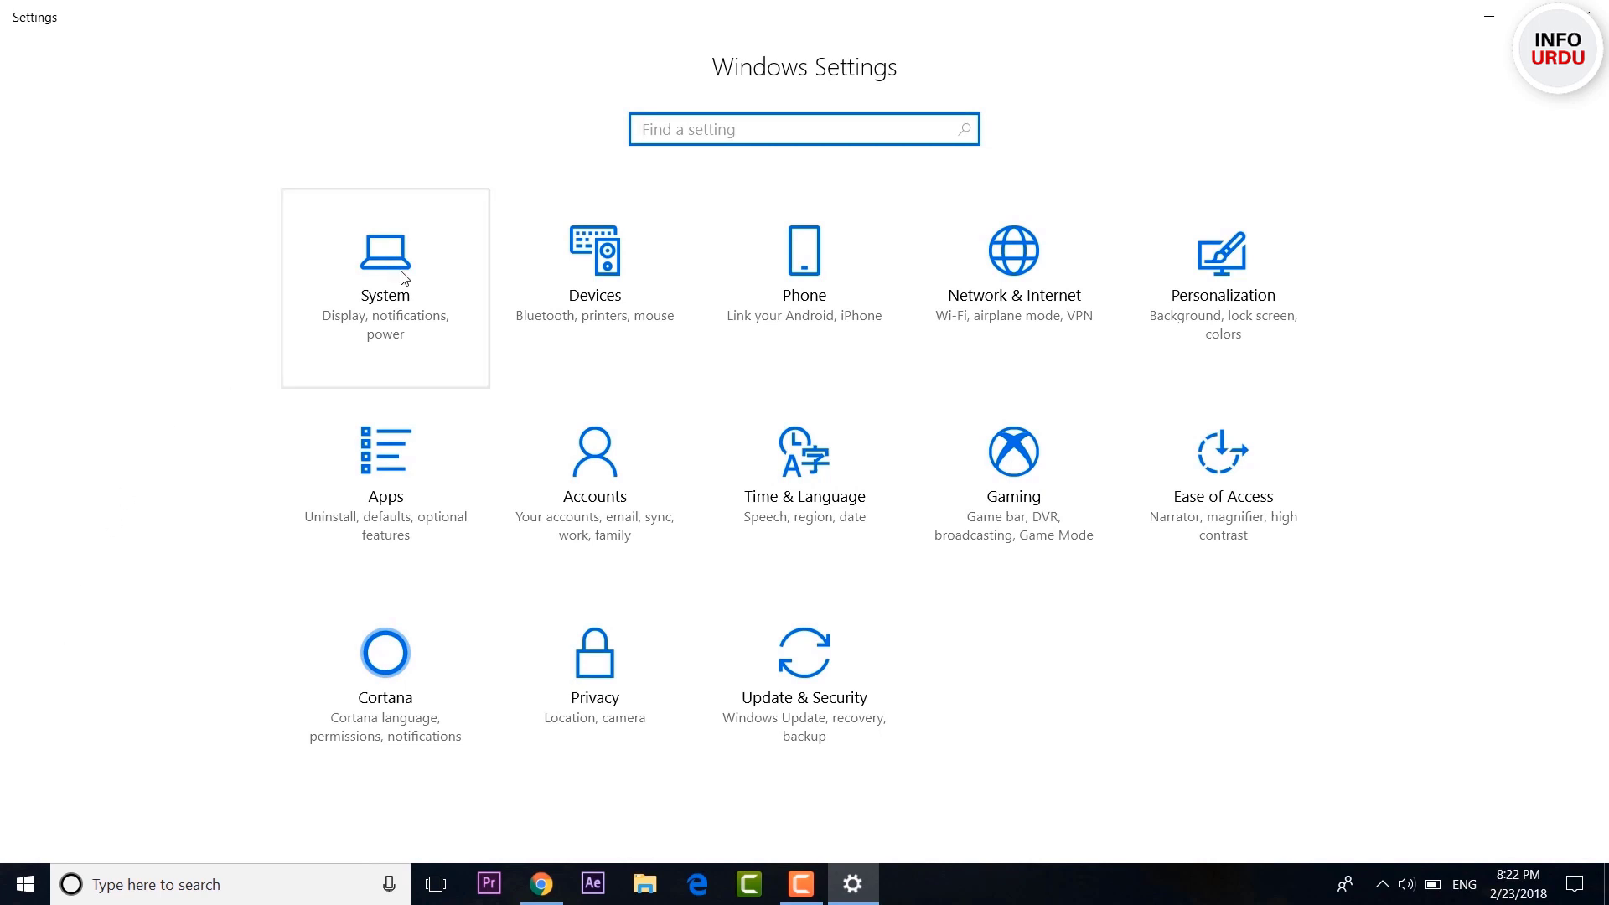
click(402, 278)
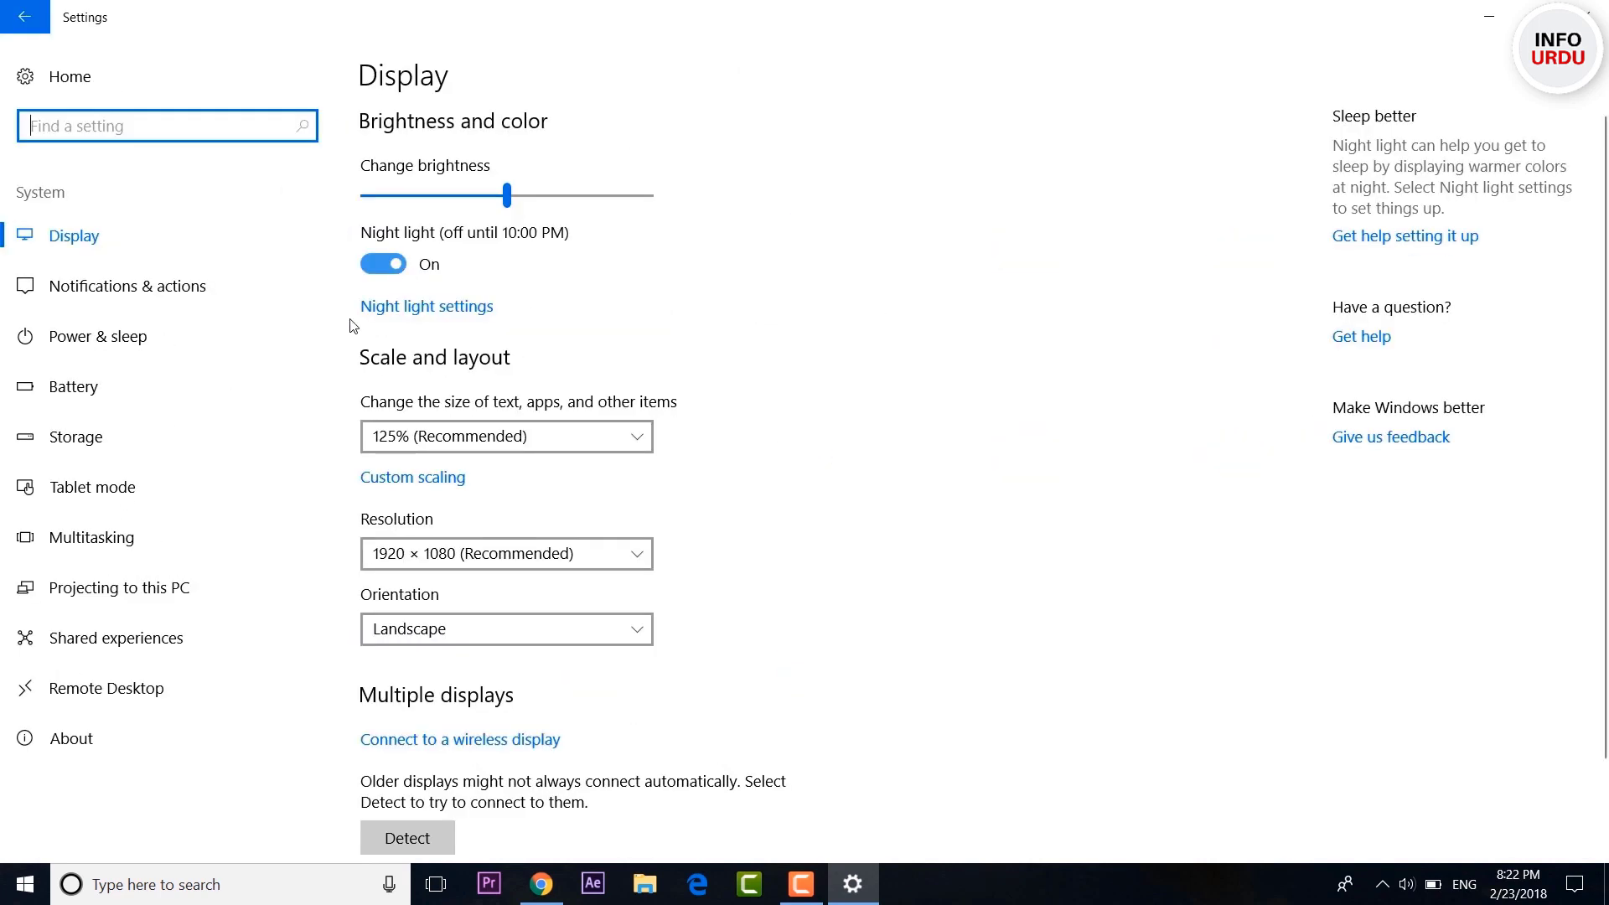
click(158, 436)
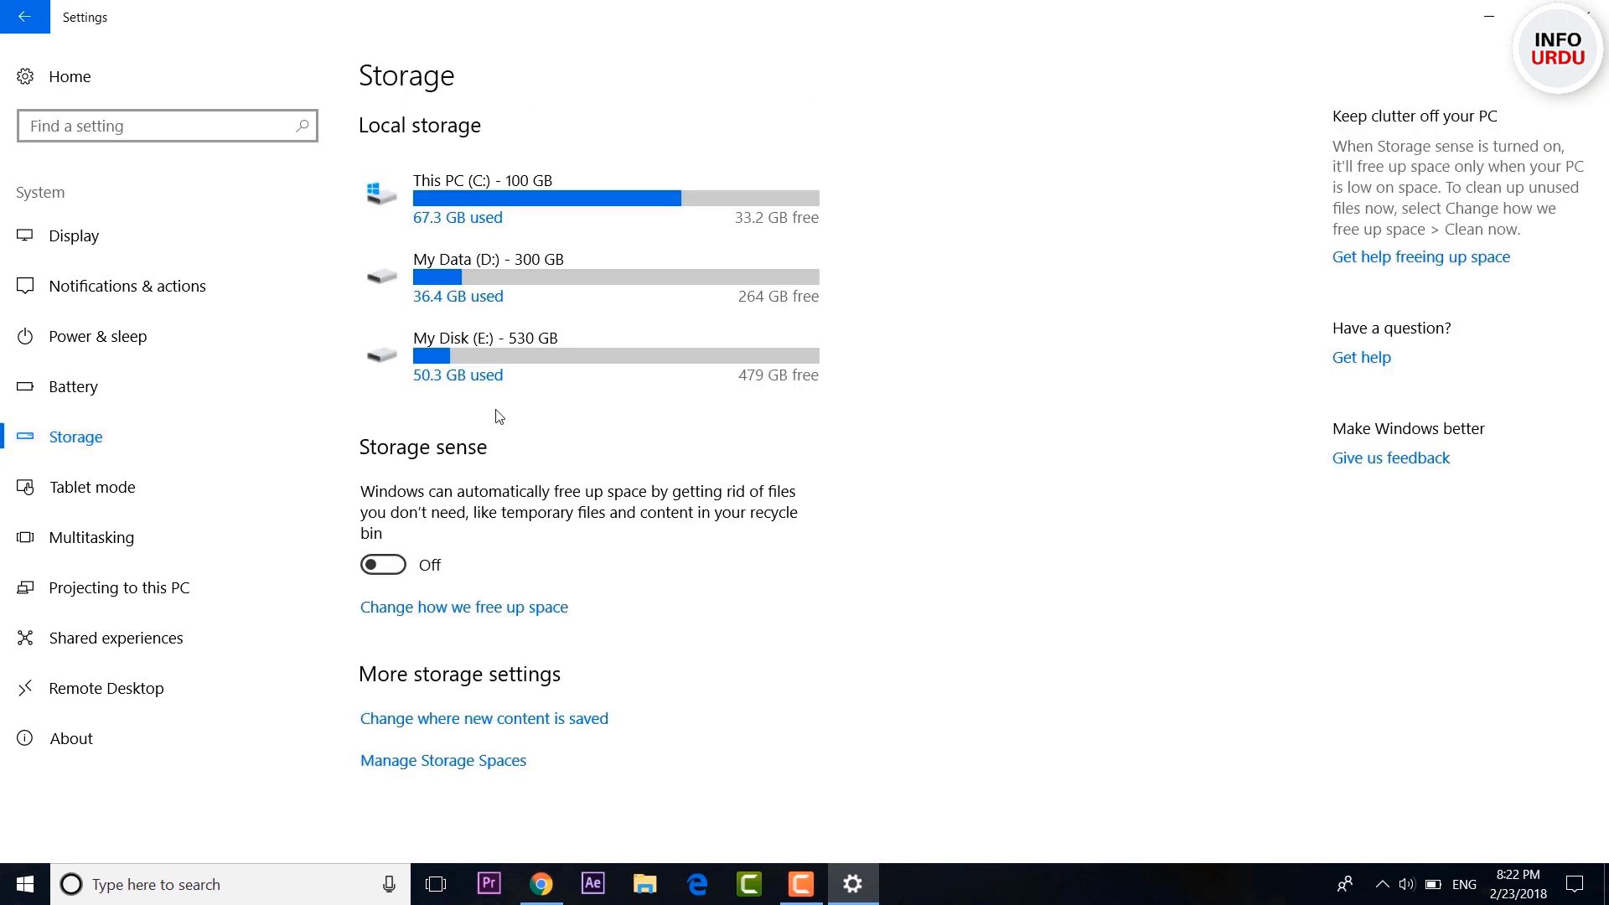
click(788, 195)
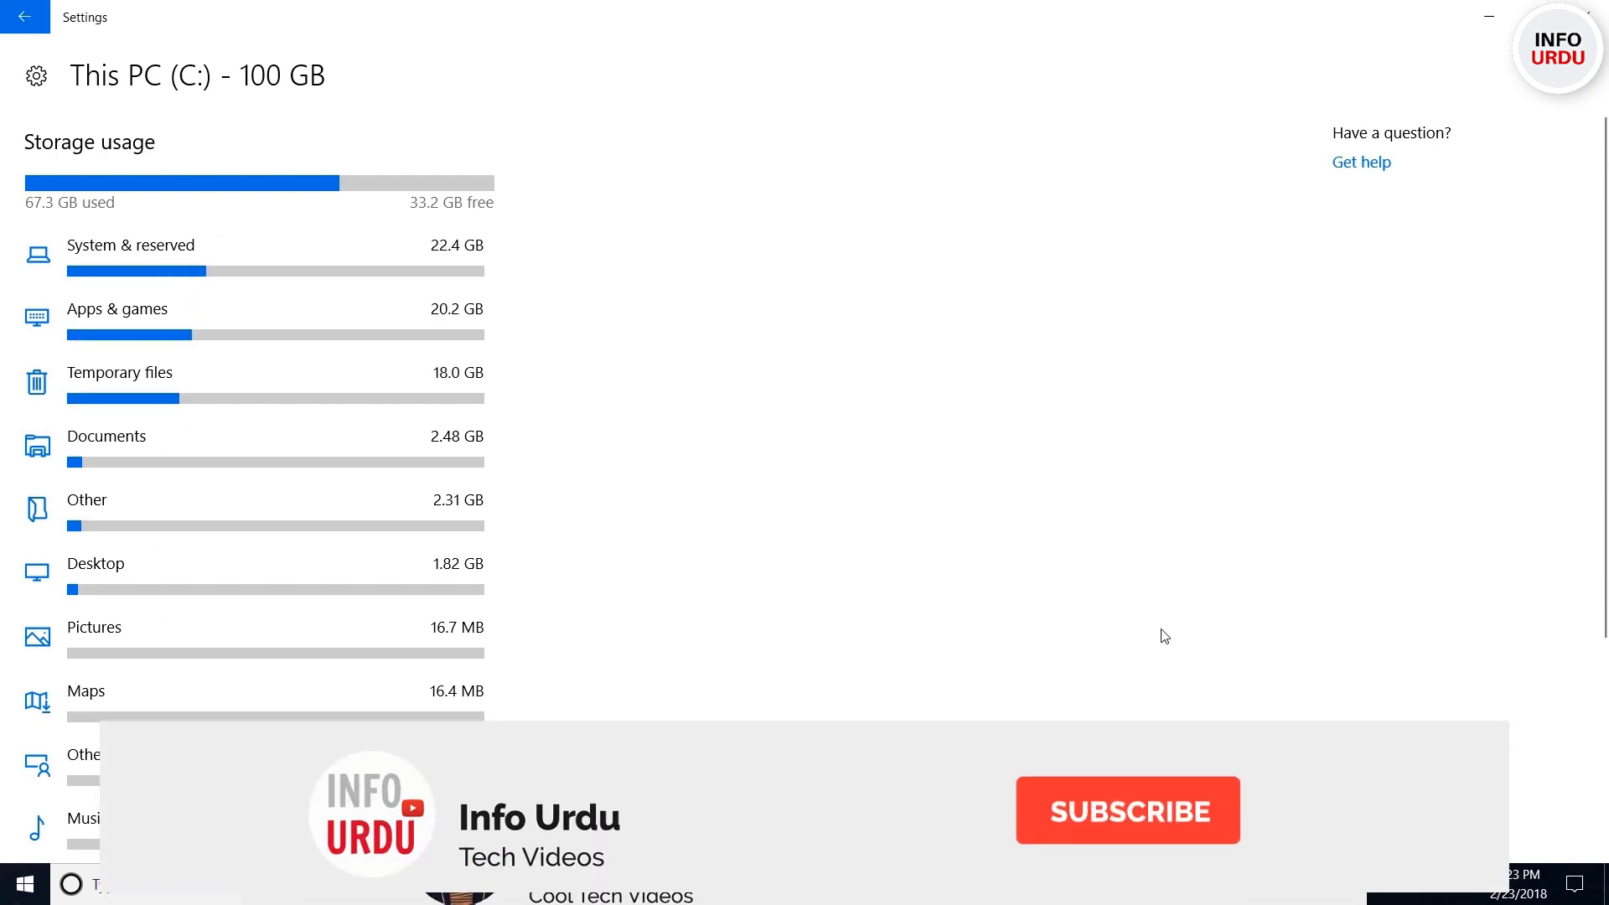
click(334, 379)
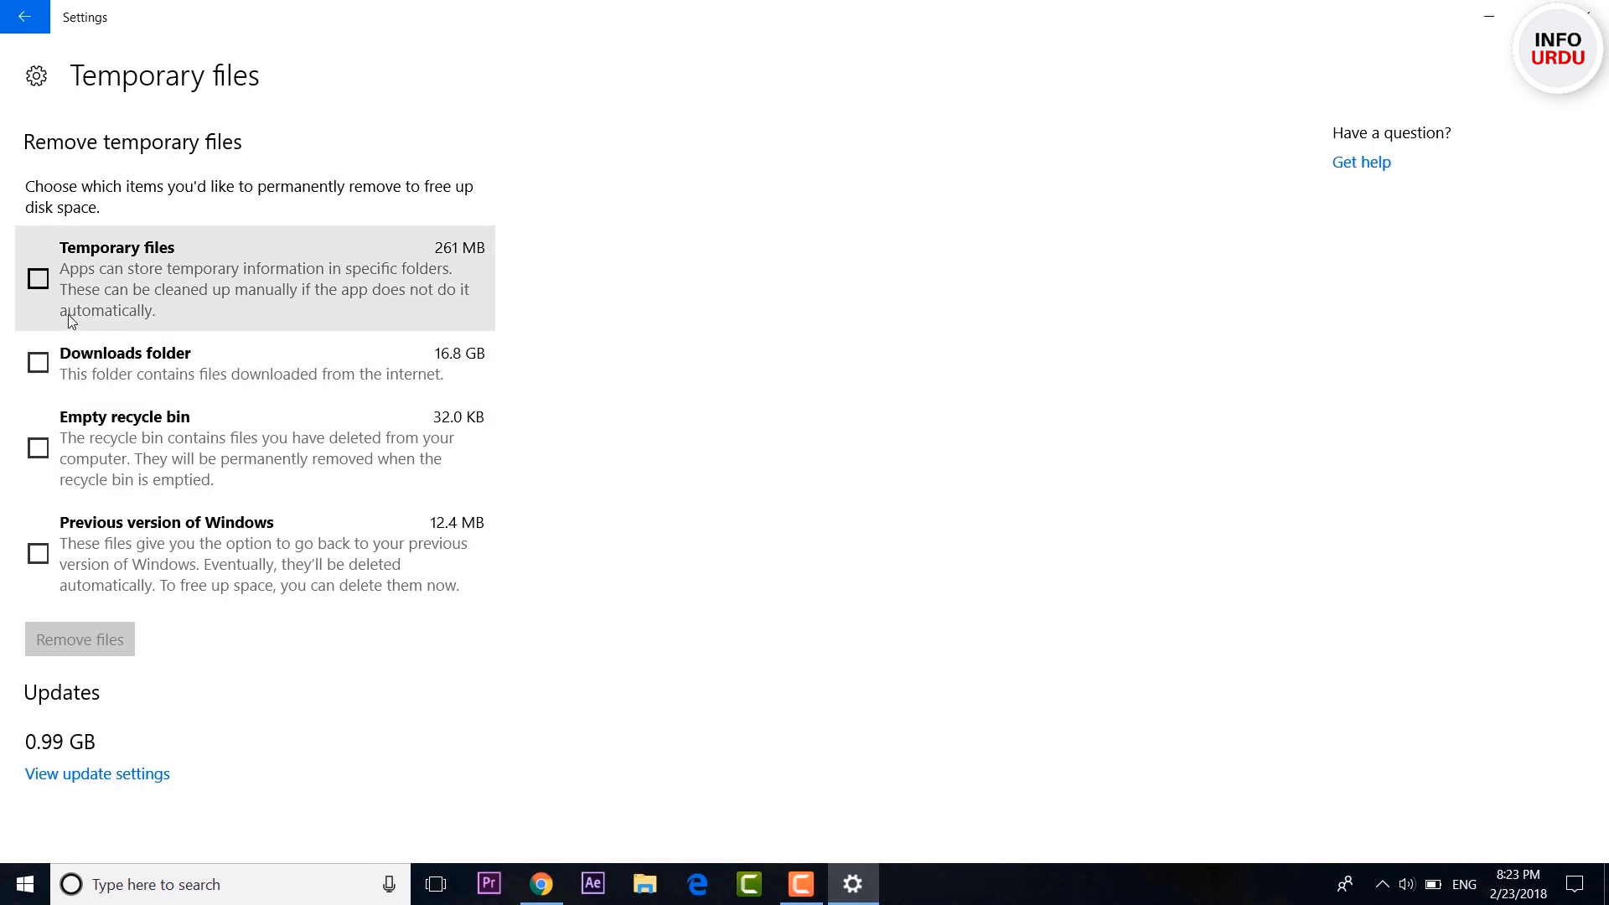
Step: Mark temporary files and the previous Windows version for removal, then turn on Storage sense
click(39, 282)
click(39, 554)
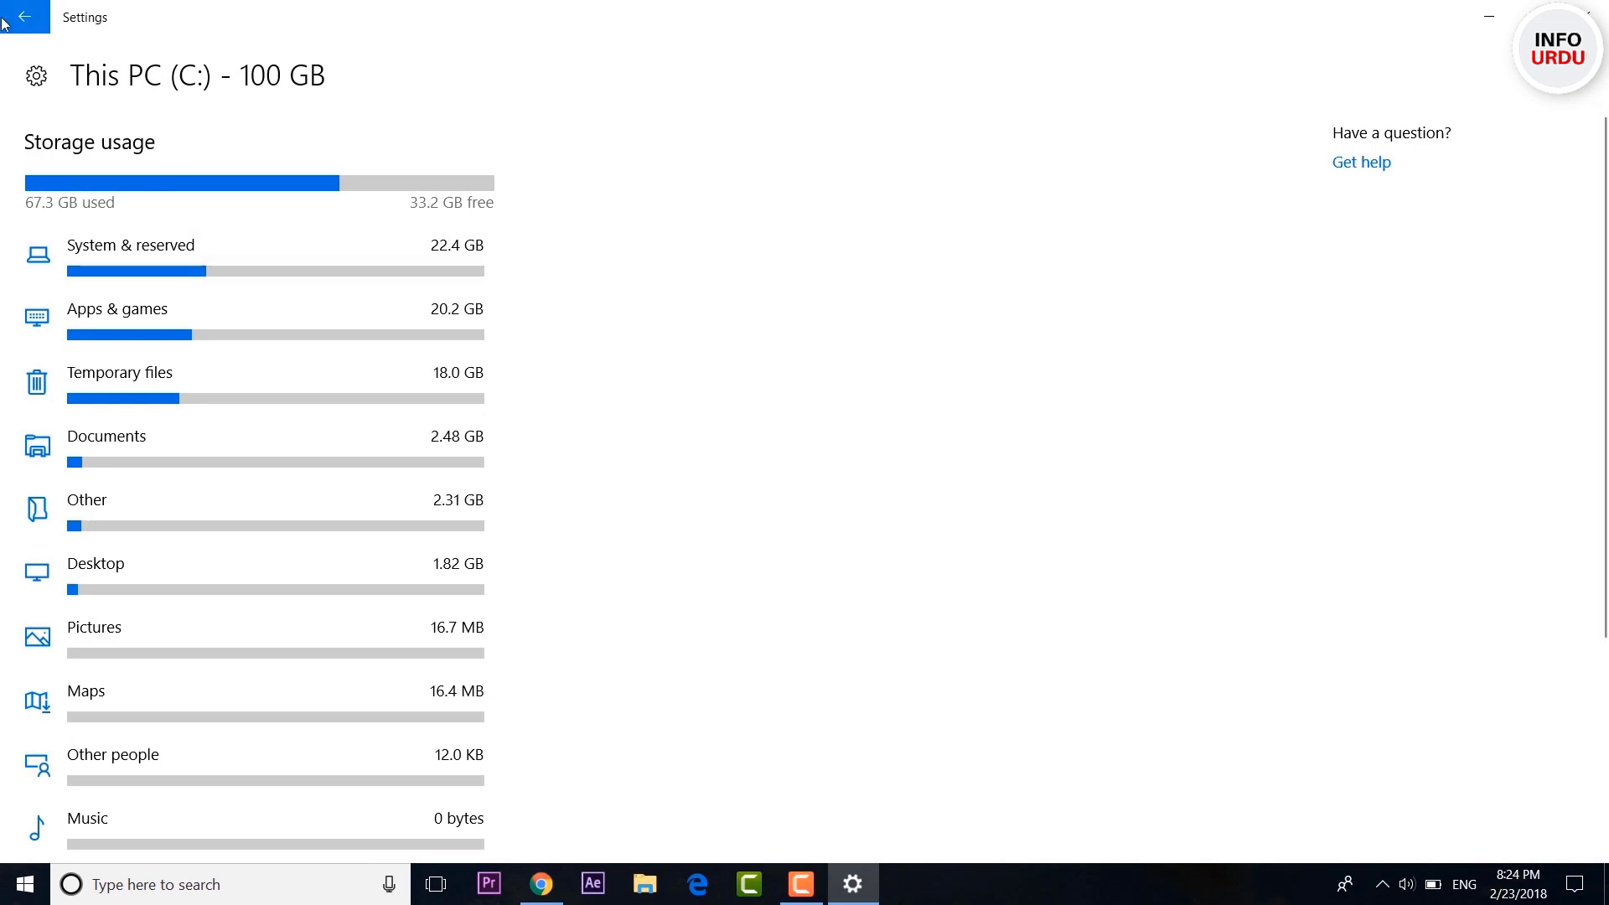
click(26, 22)
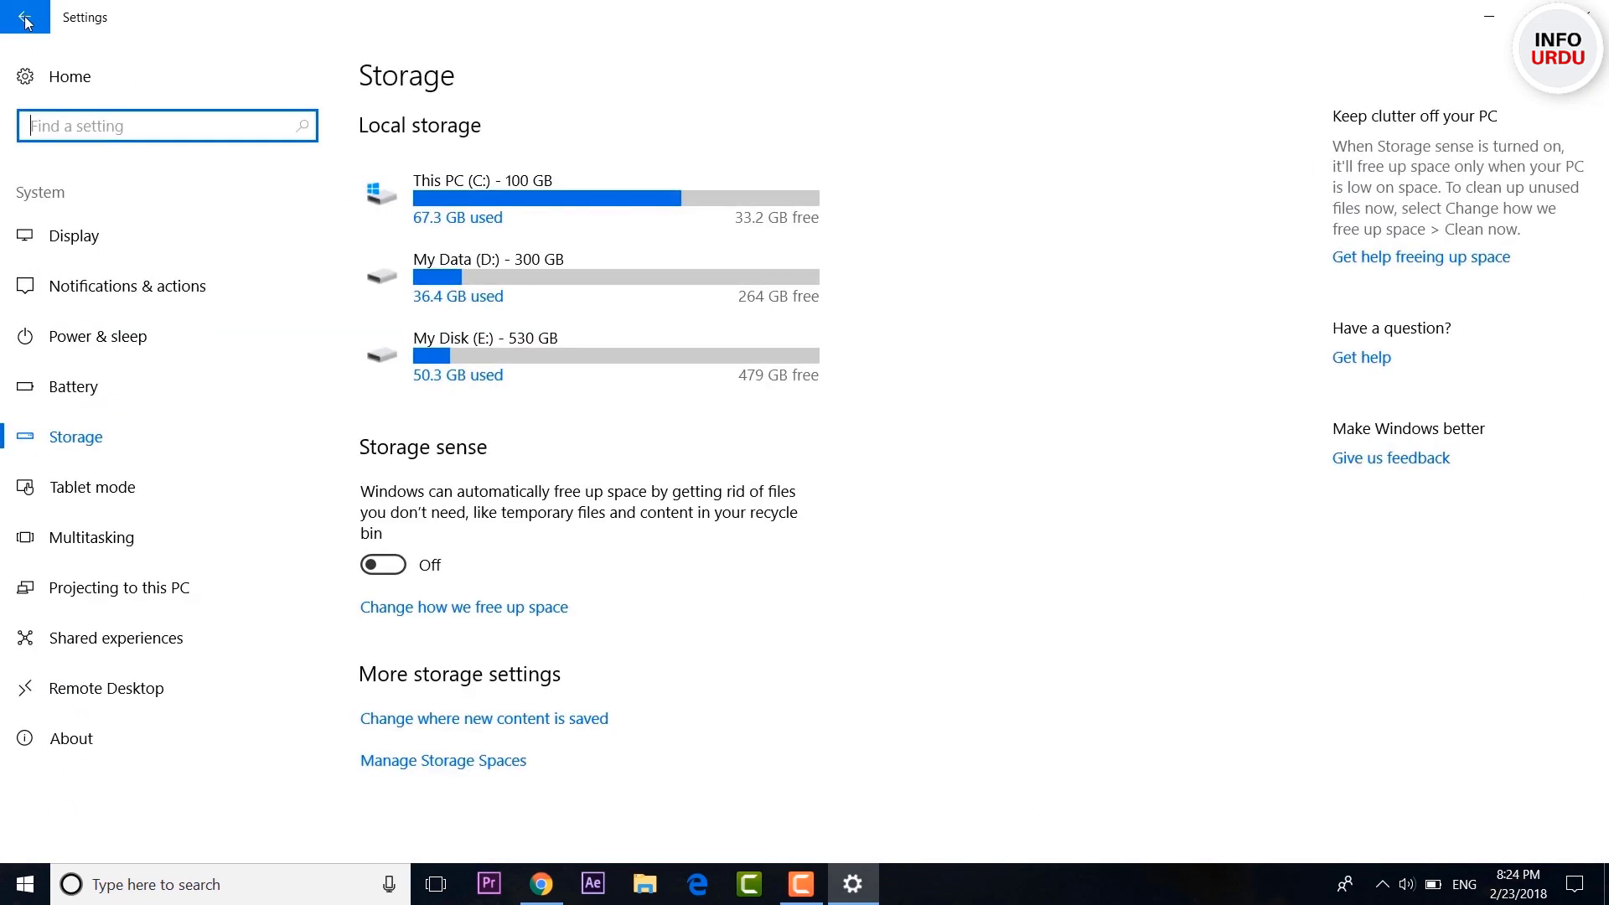
click(401, 571)
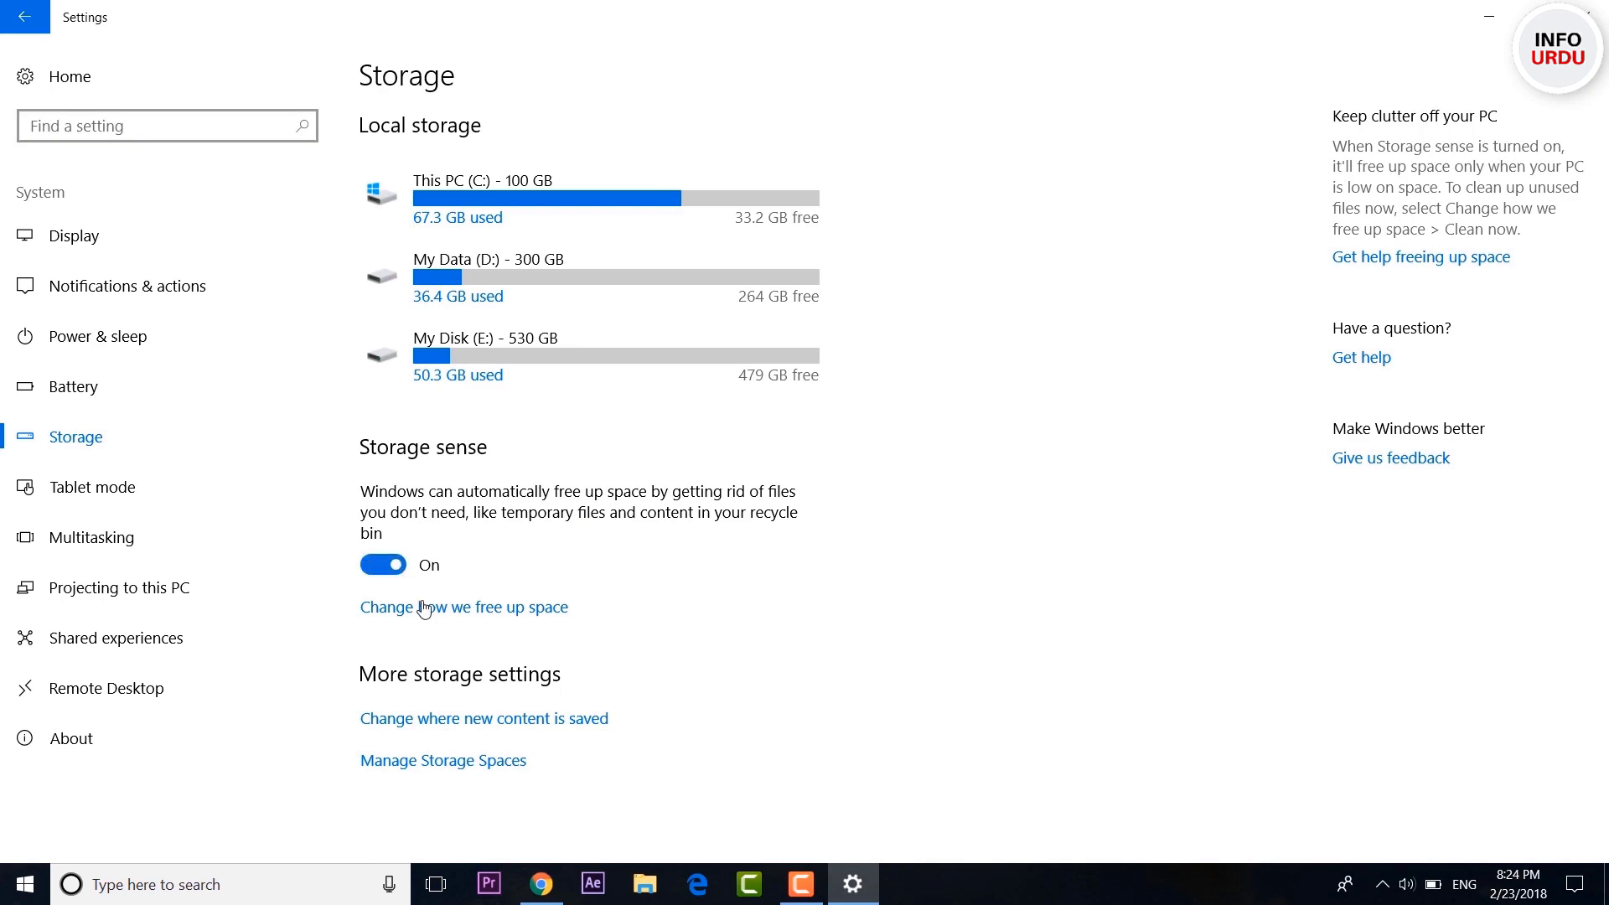
click(477, 618)
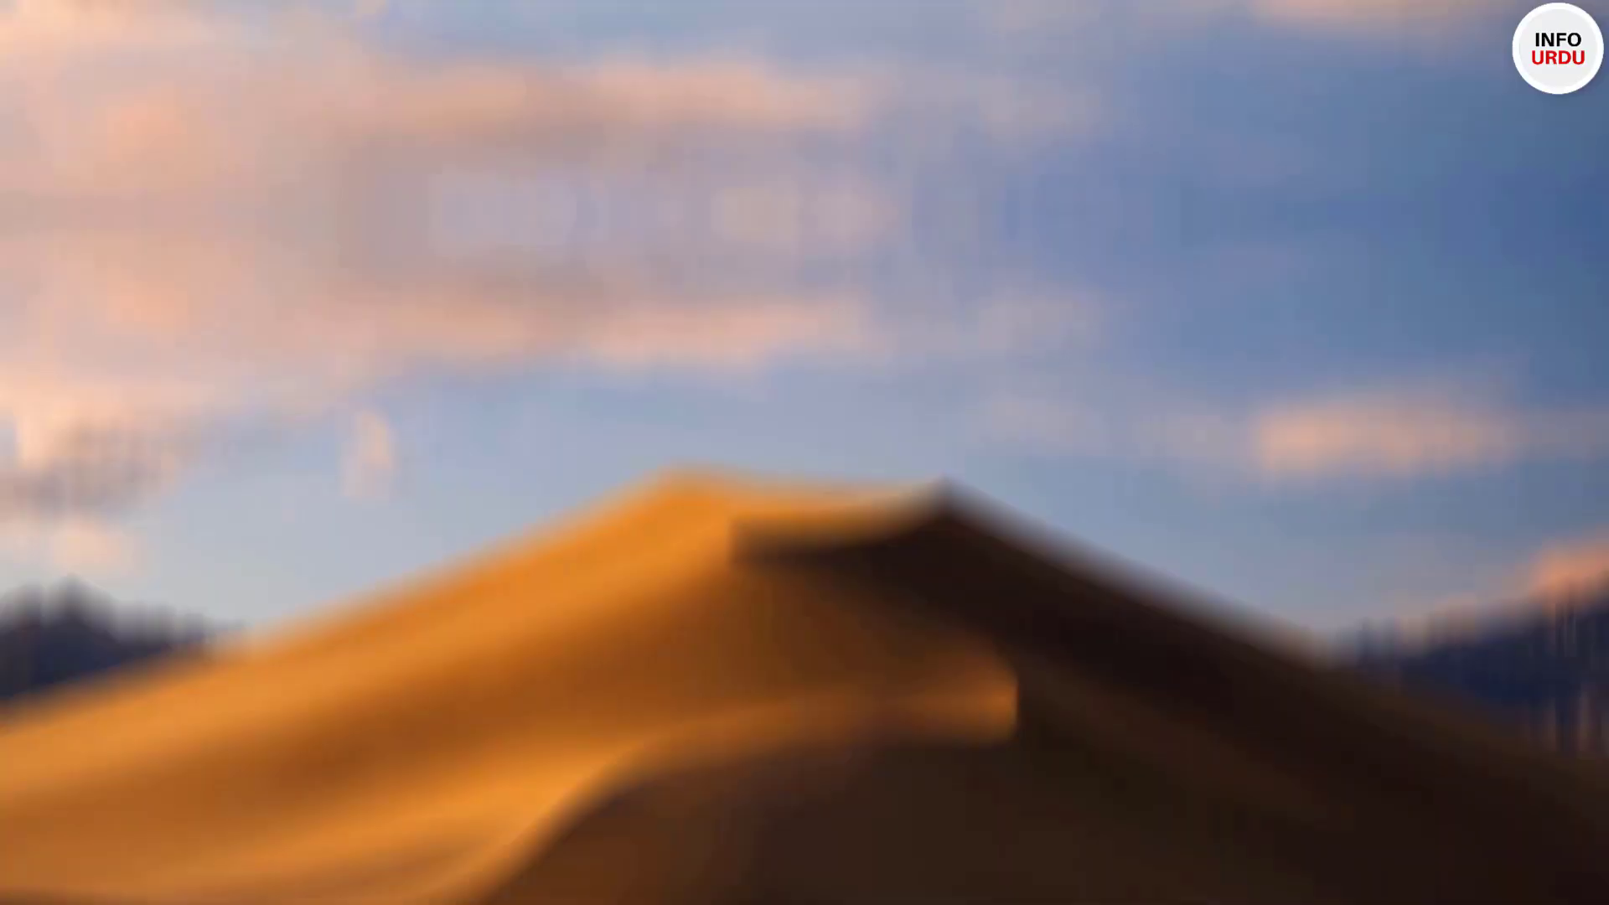
Step: Open the Start menu with the Windows key
key(super)
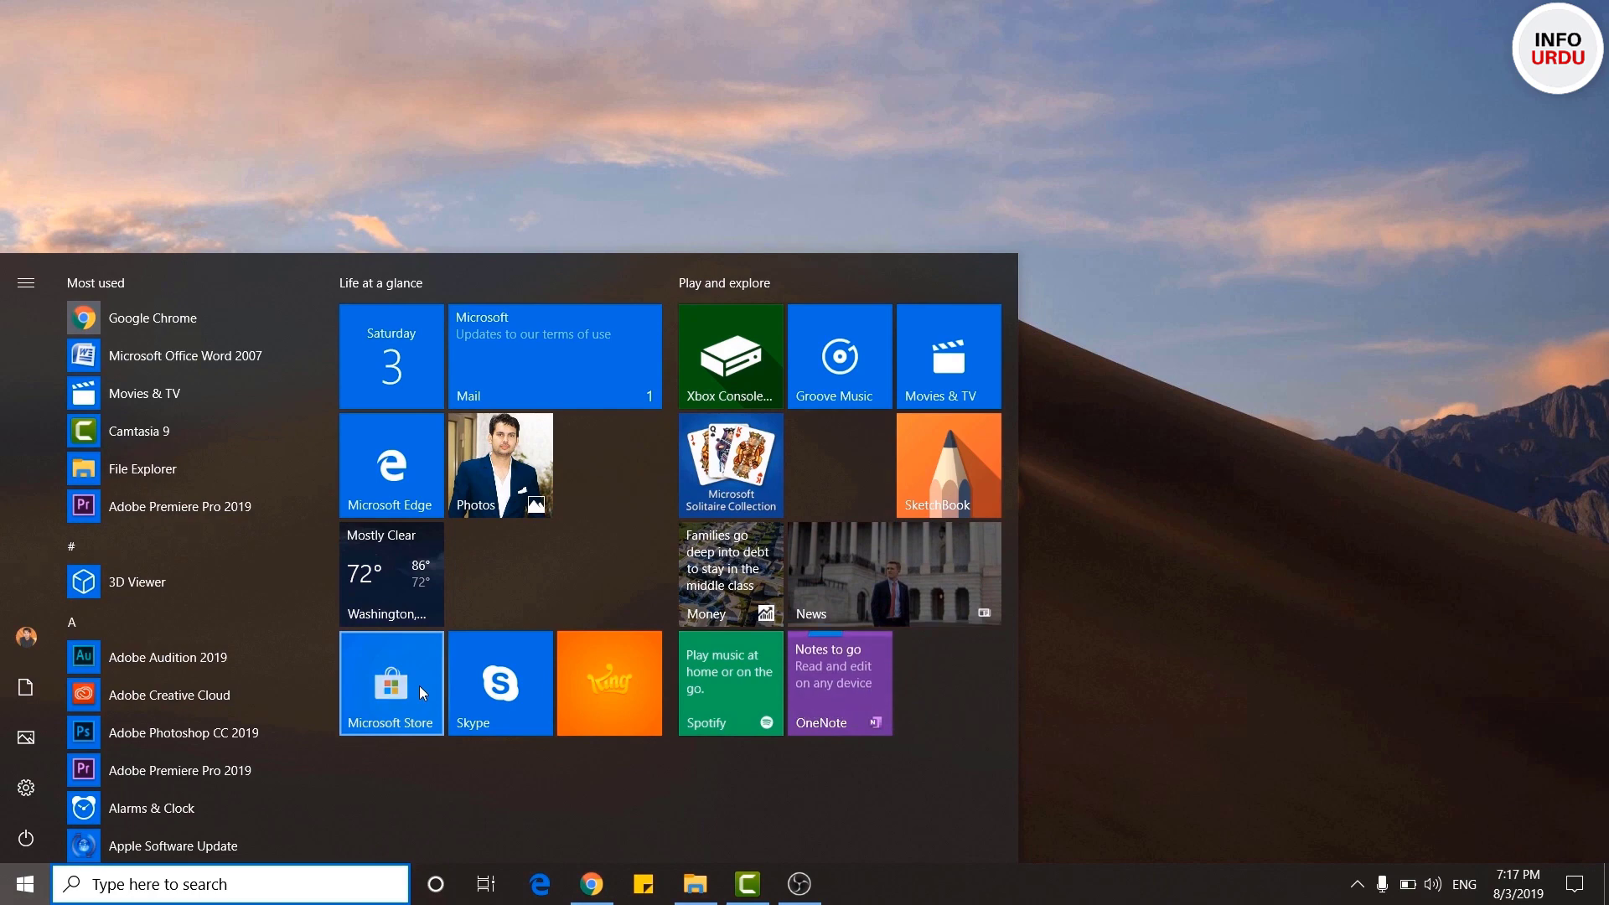
Step: Launch the installed Your Phone app from its Microsoft Store page
click(419, 685)
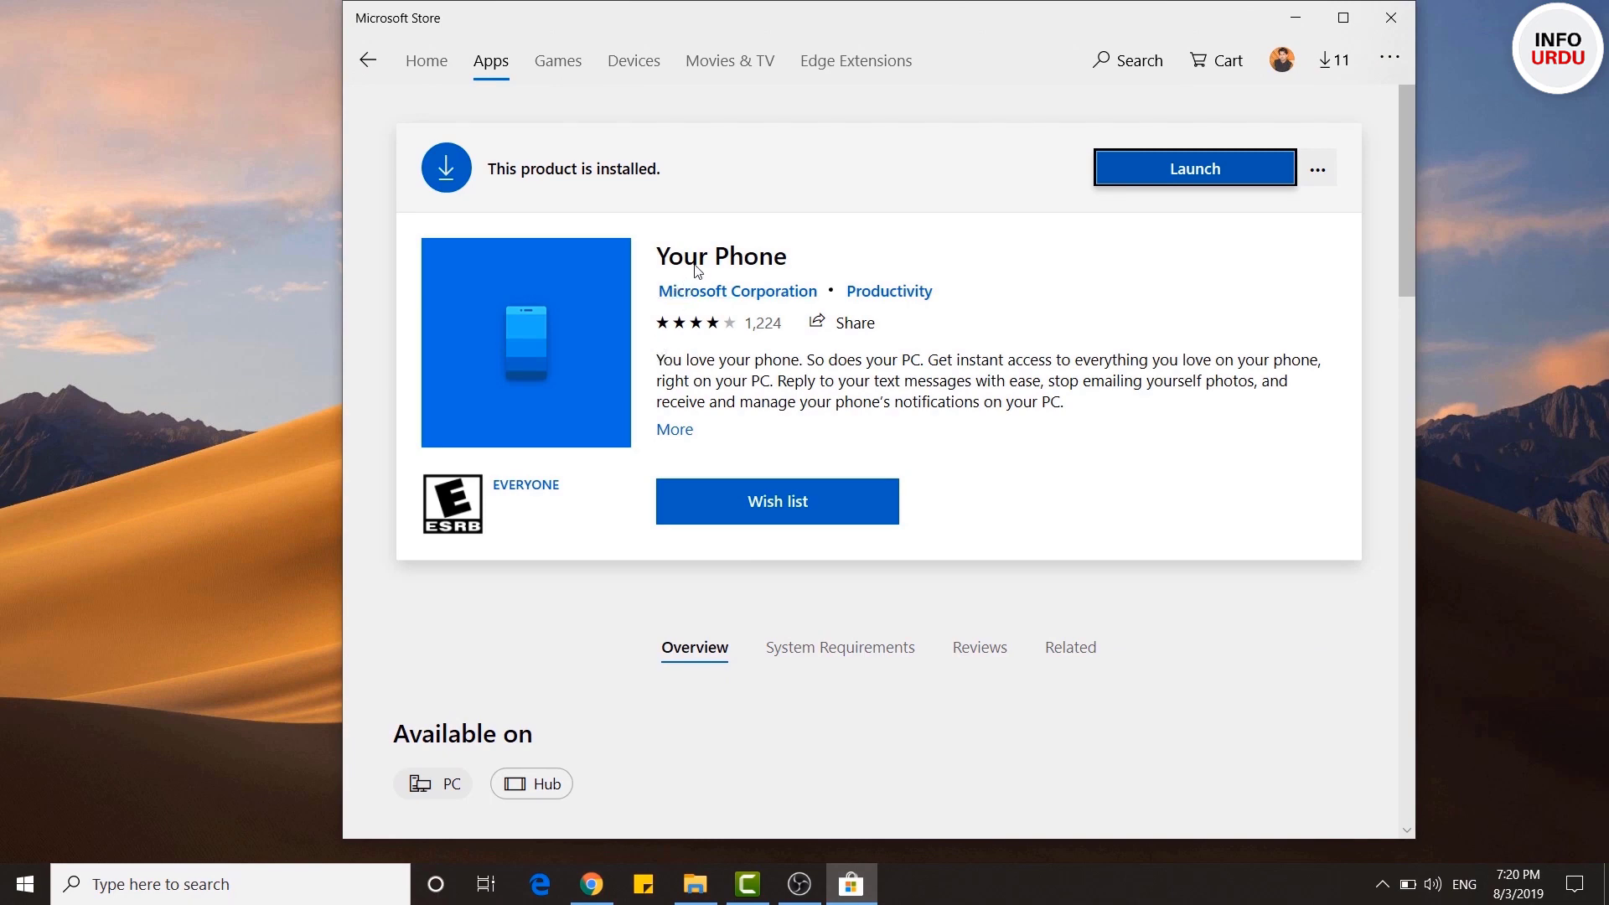
click(1146, 176)
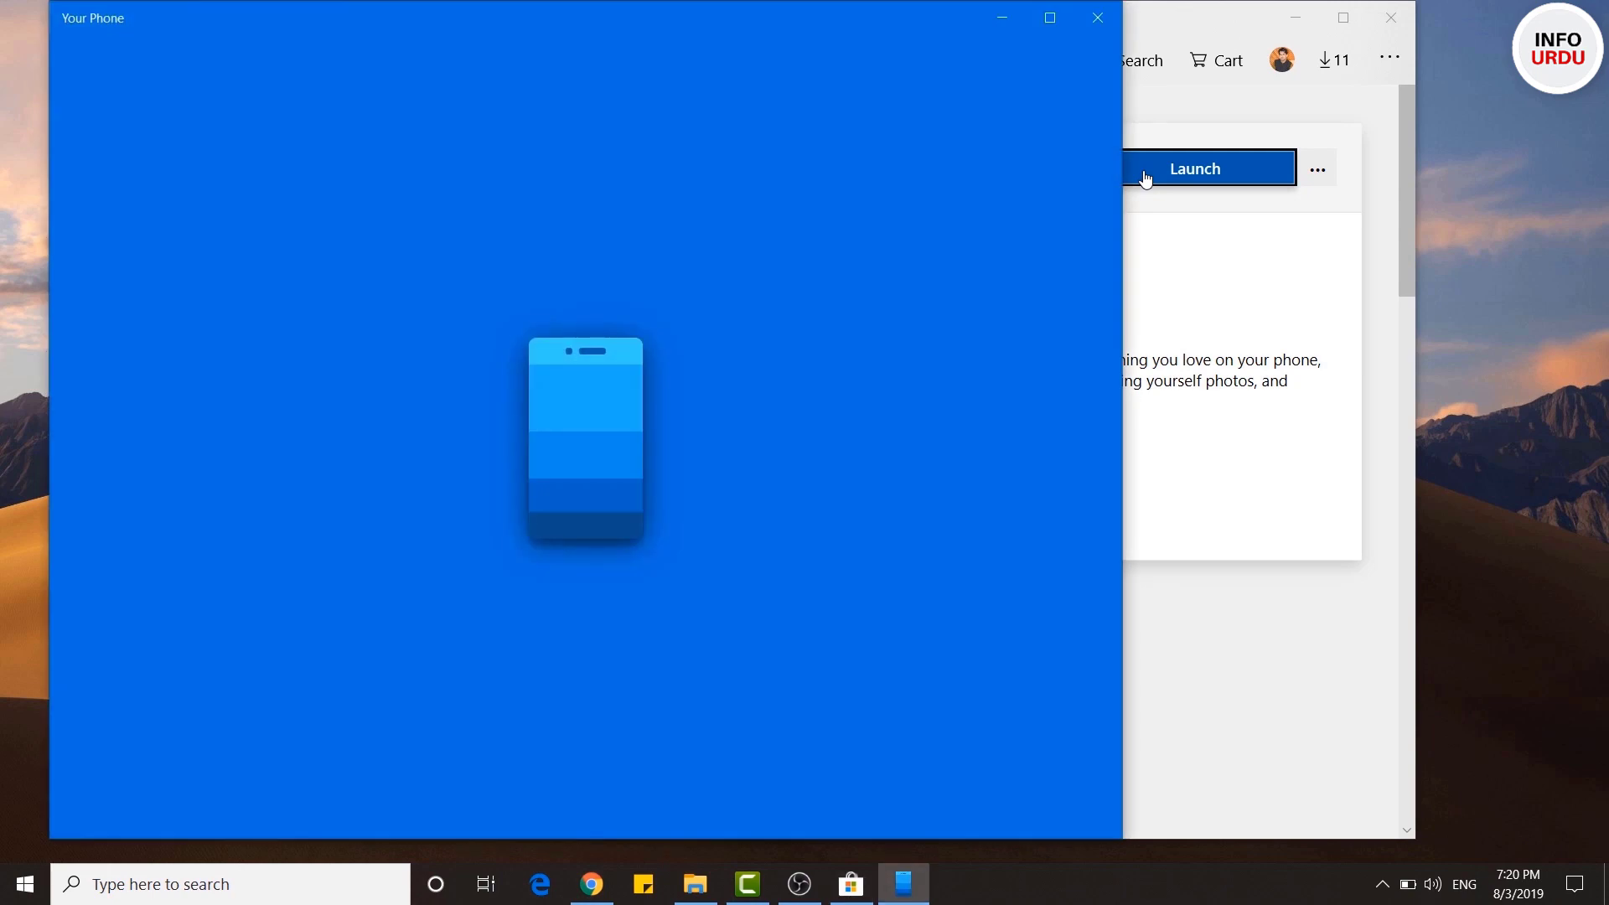
Step: Choose Android in Your Phone, paste the account's phone number and send the app link
click(1391, 18)
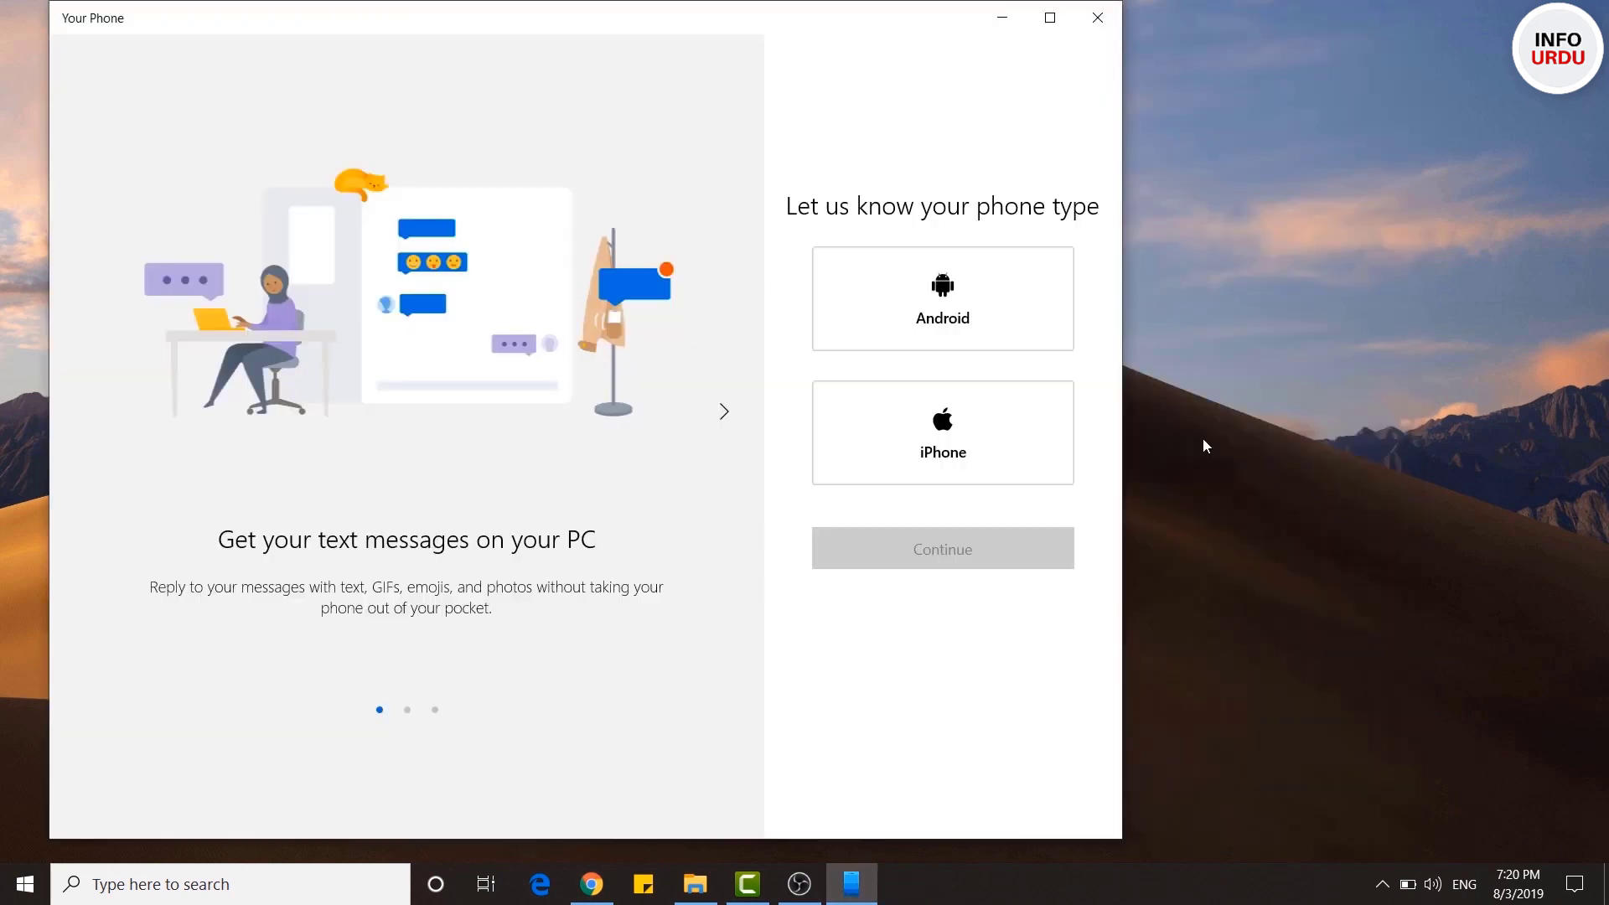
click(1035, 330)
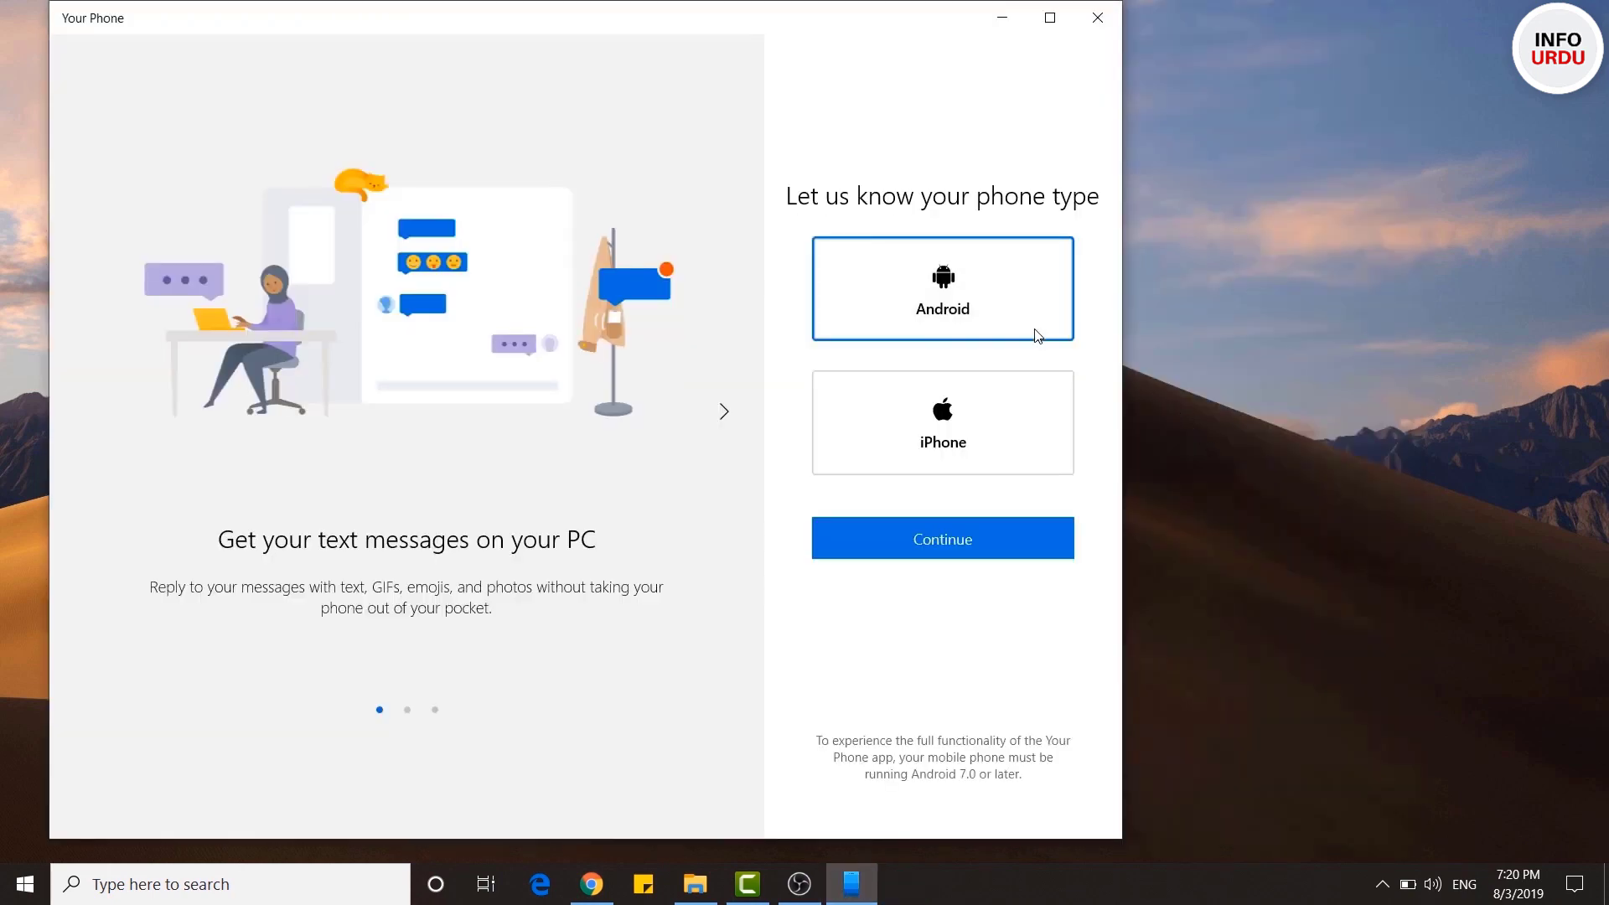
click(1023, 548)
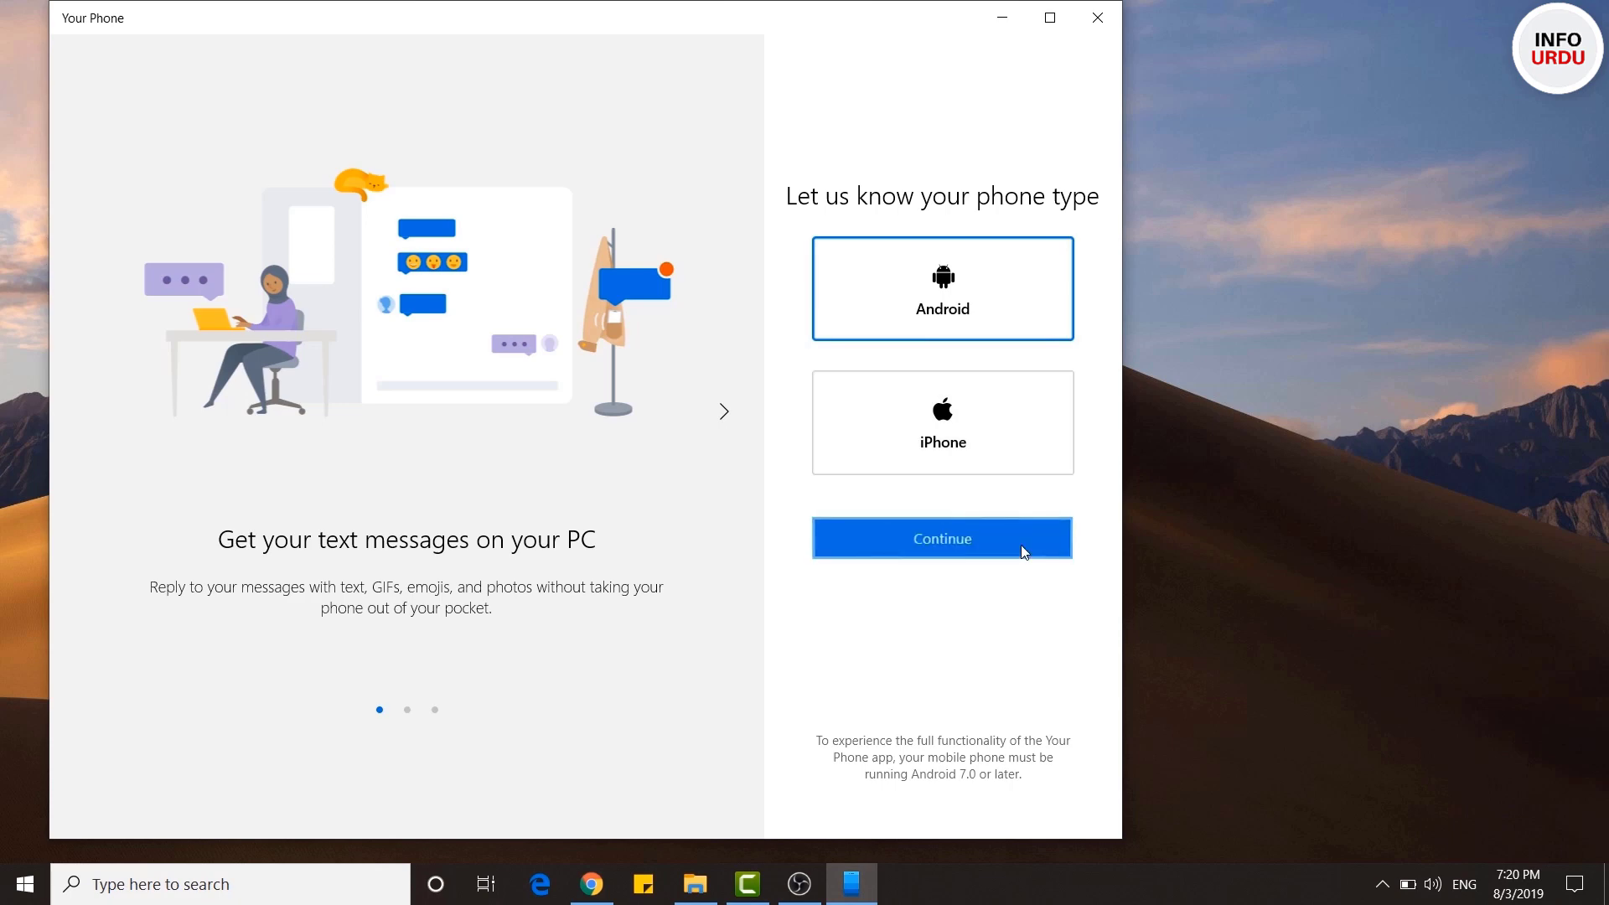
key(ctrl+v)
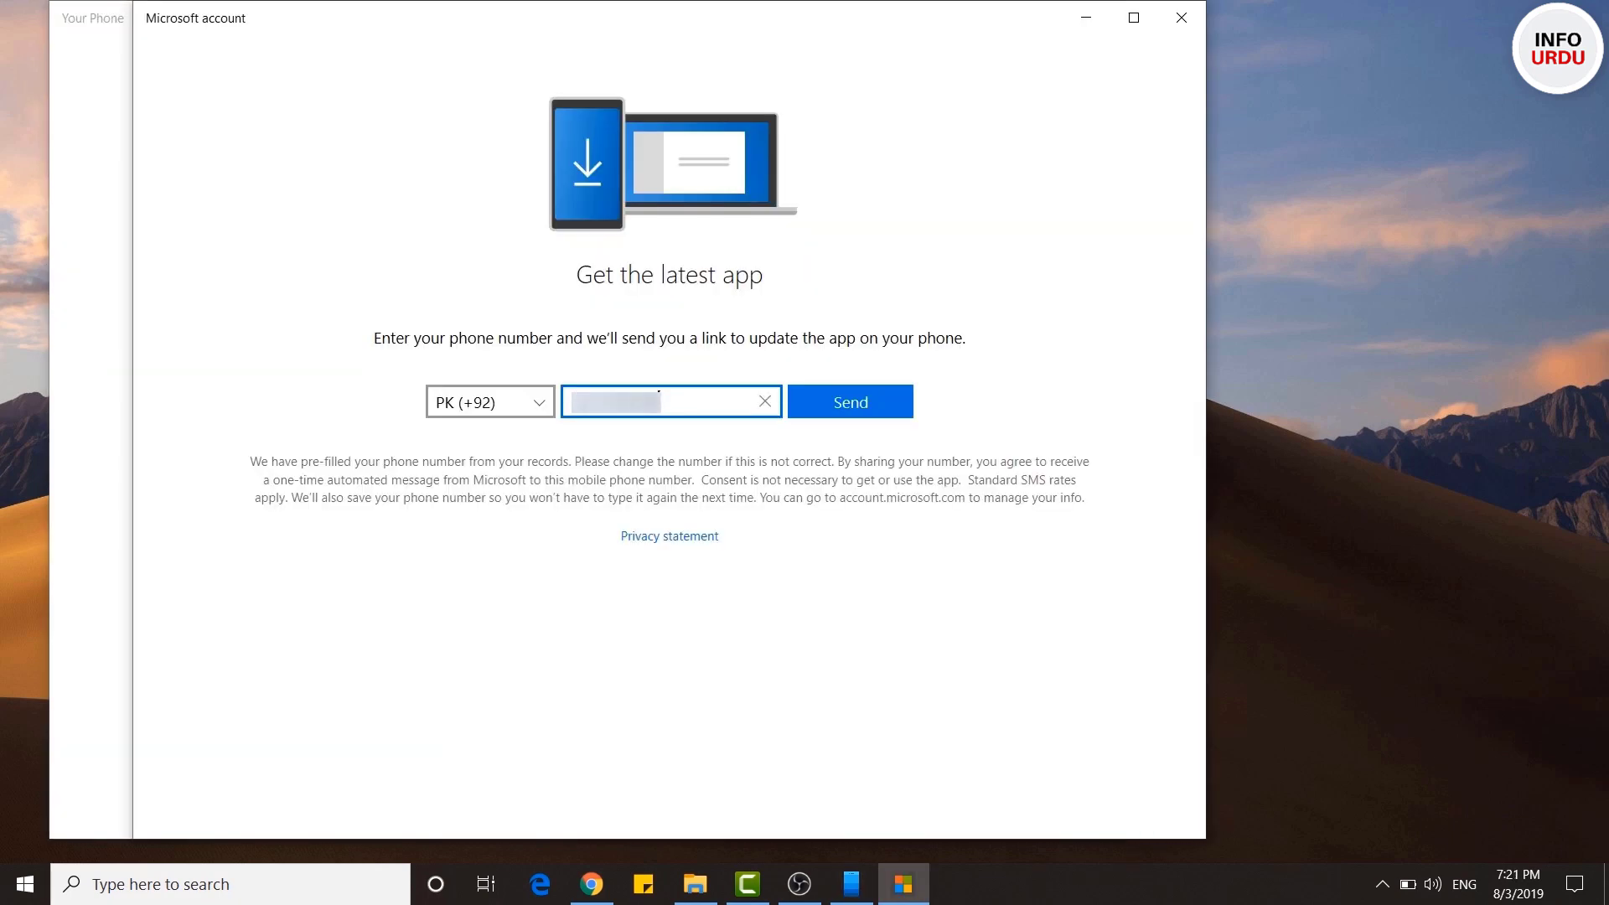
click(884, 415)
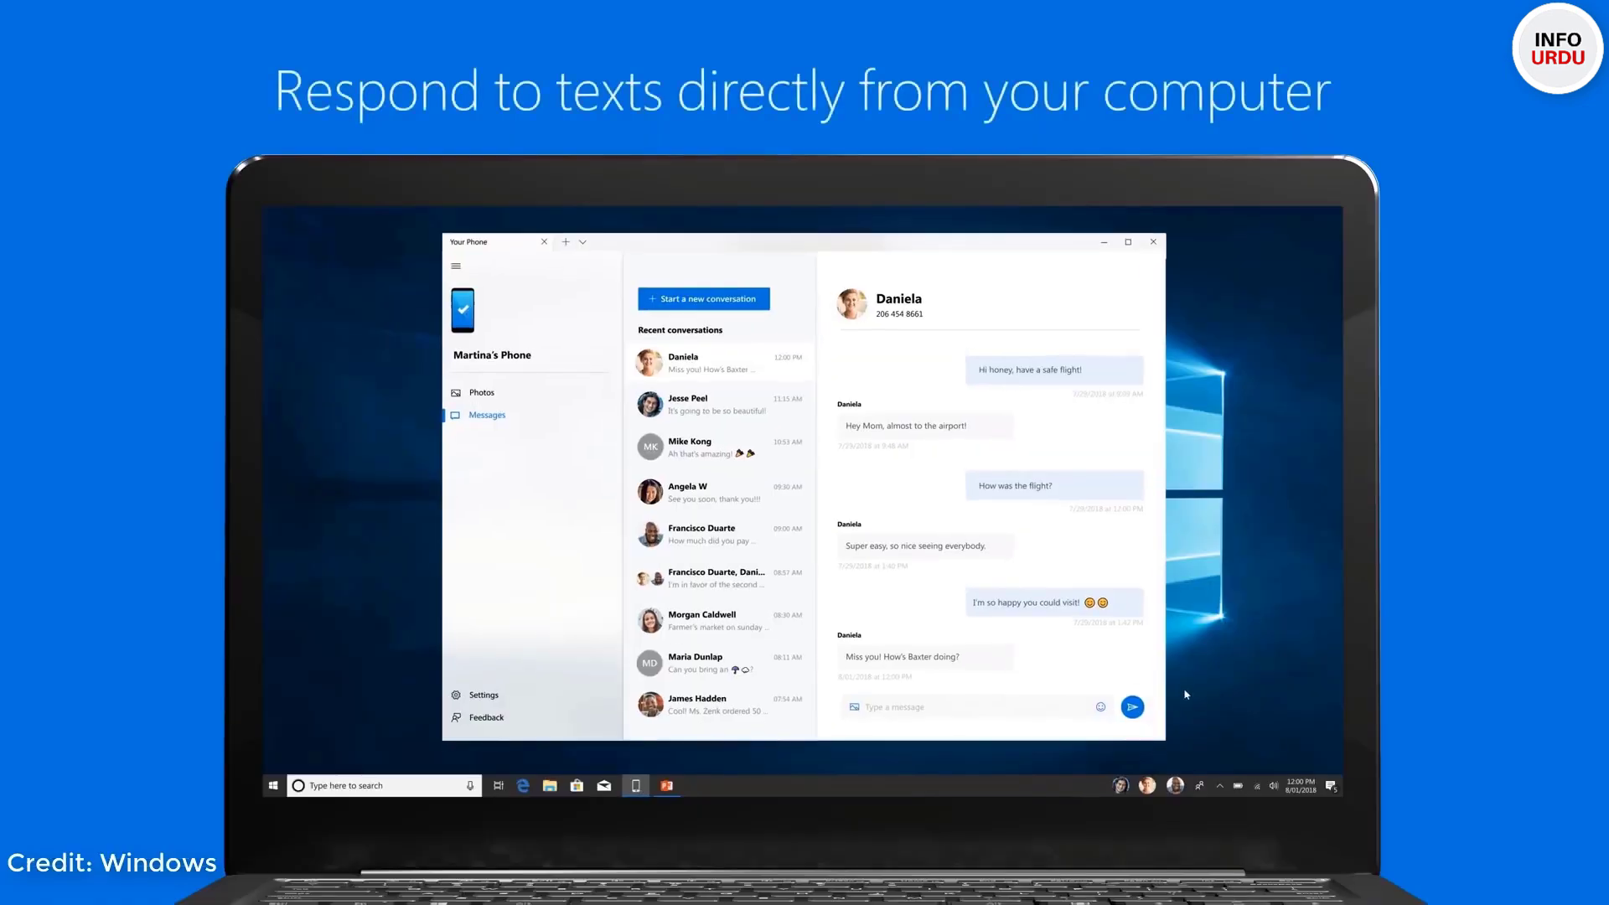
Step: Reply "We miss you too! Baxter's doing well but was NOT happy about me leaving this morning."
click(919, 706)
text(We miss you too! Baxter's doing well )
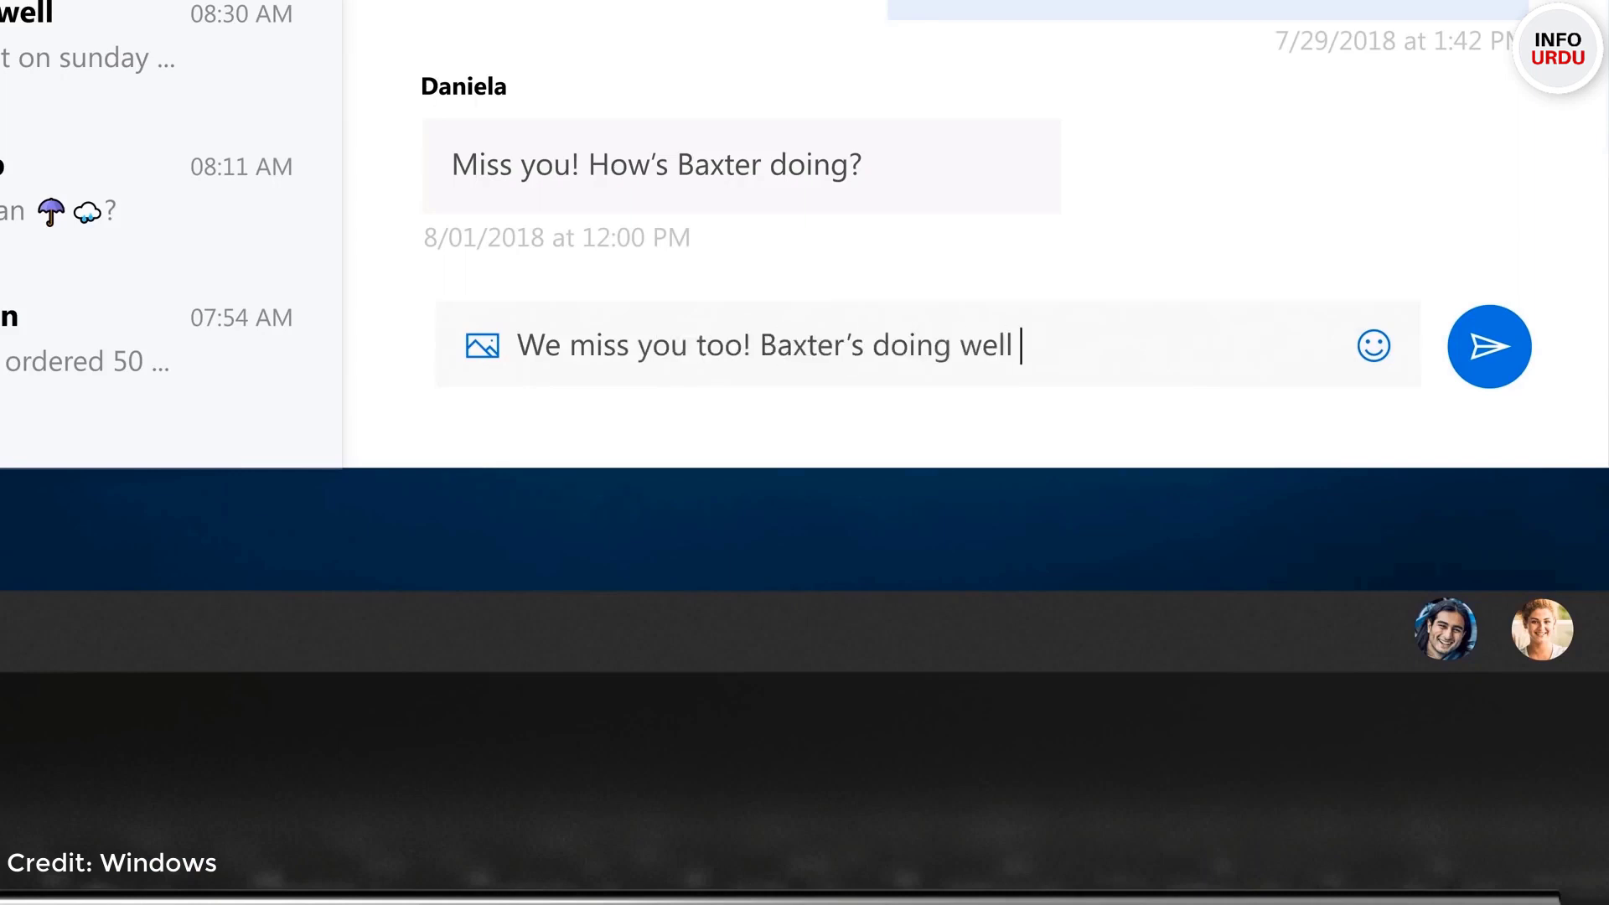
text(but was NOT happy about me leaving this morning.)
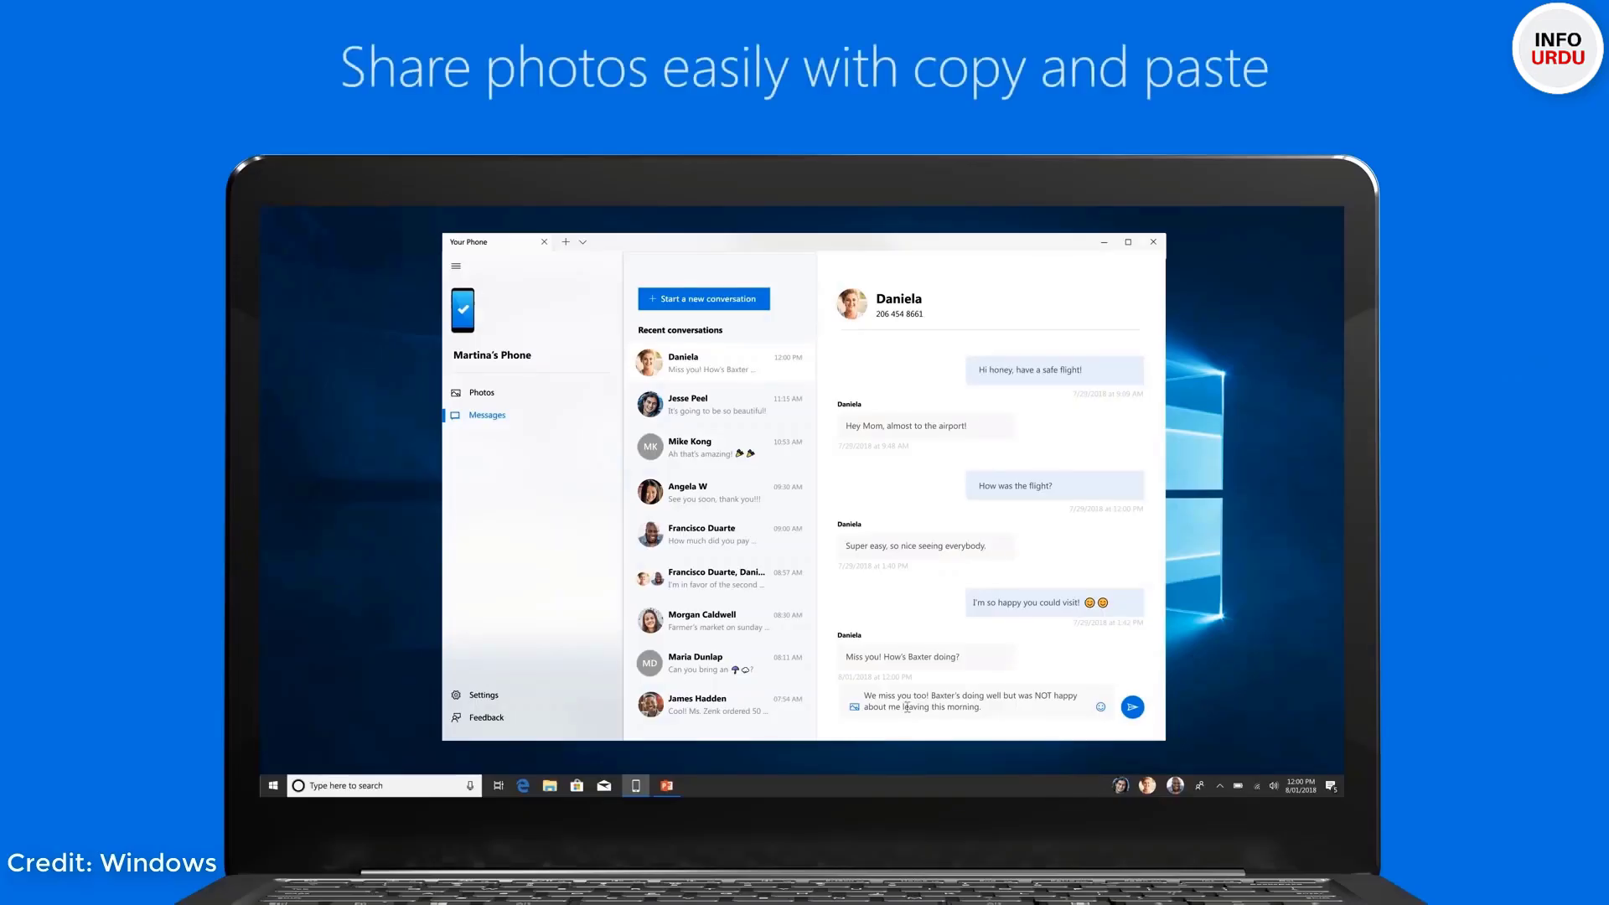
key(Return)
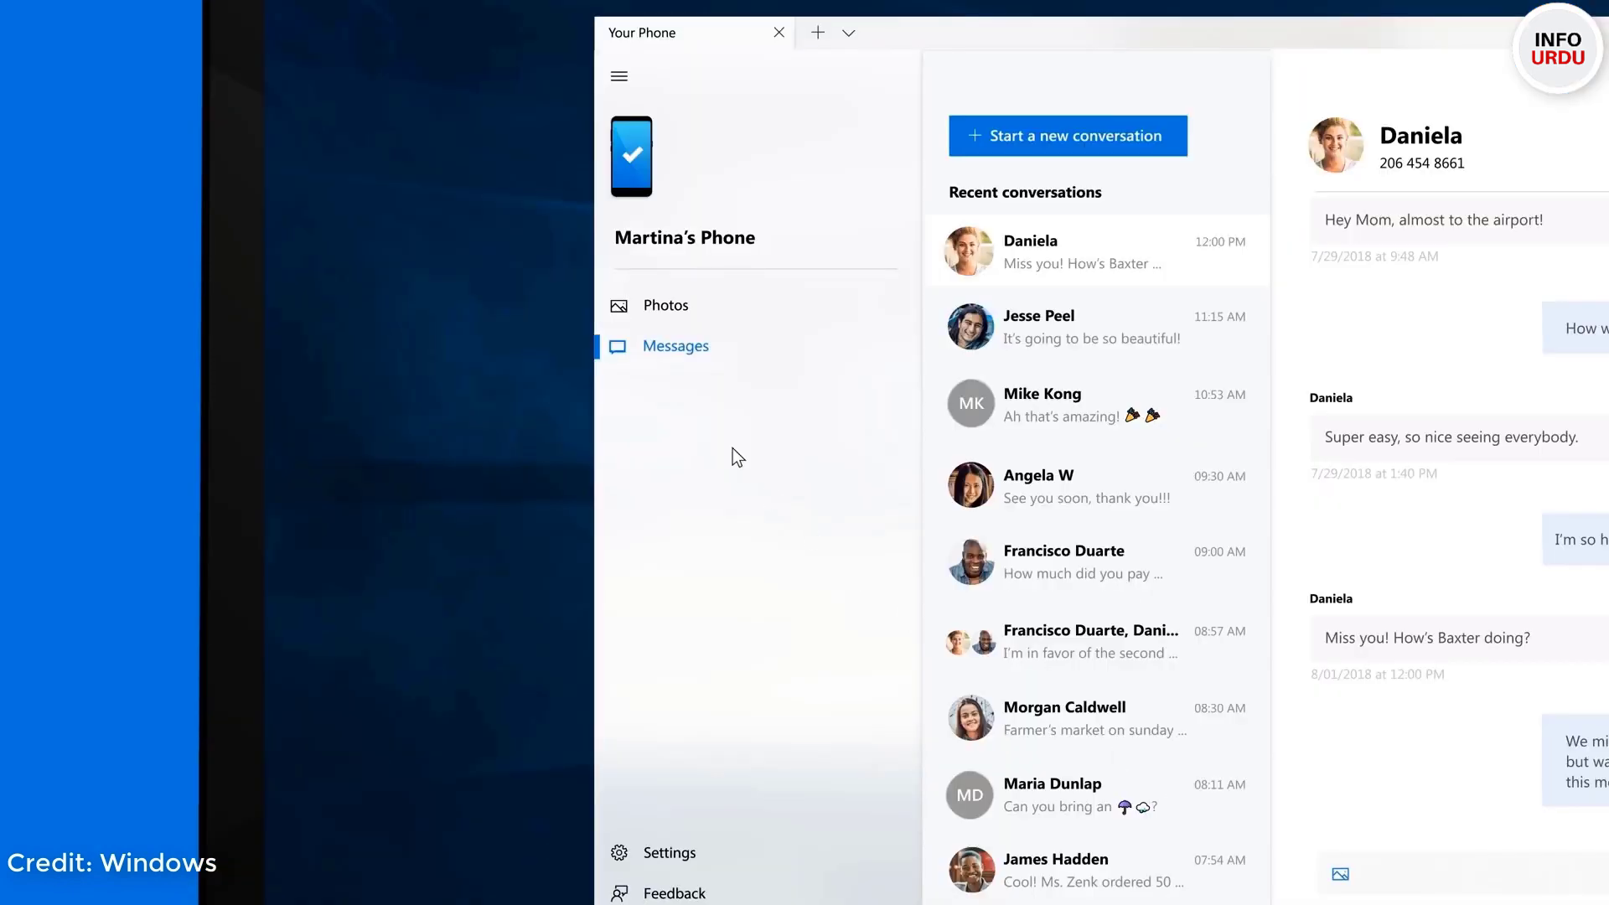
Step: Copy the bulldog photo from the phone's recent photos and drag a photo onto a PowerPoint slide
click(658, 310)
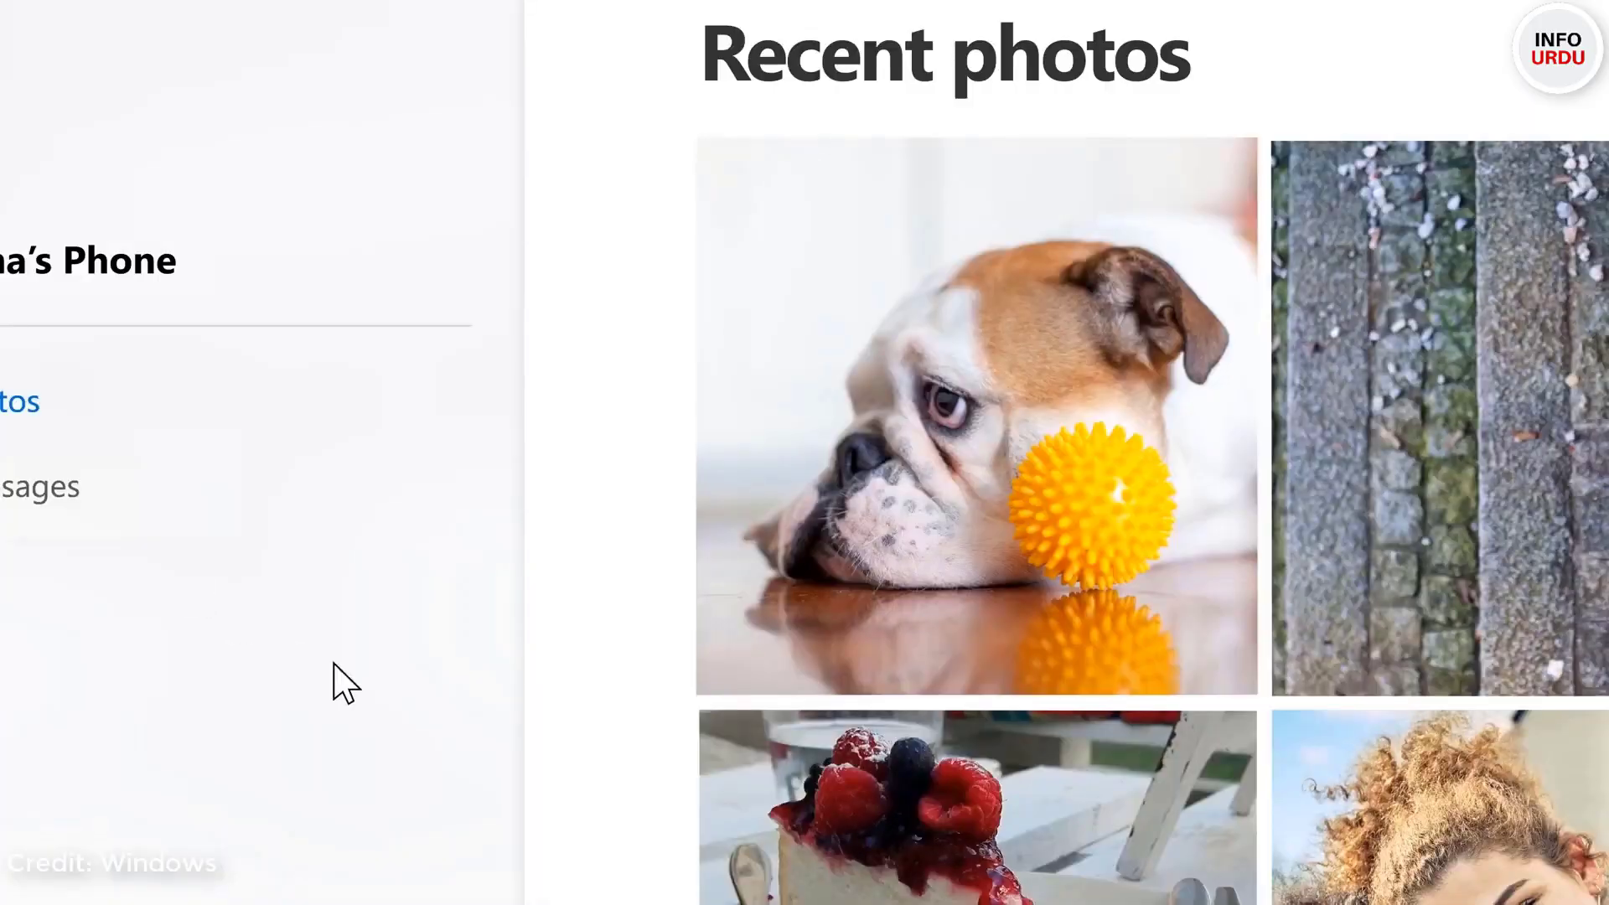
right_click(1060, 350)
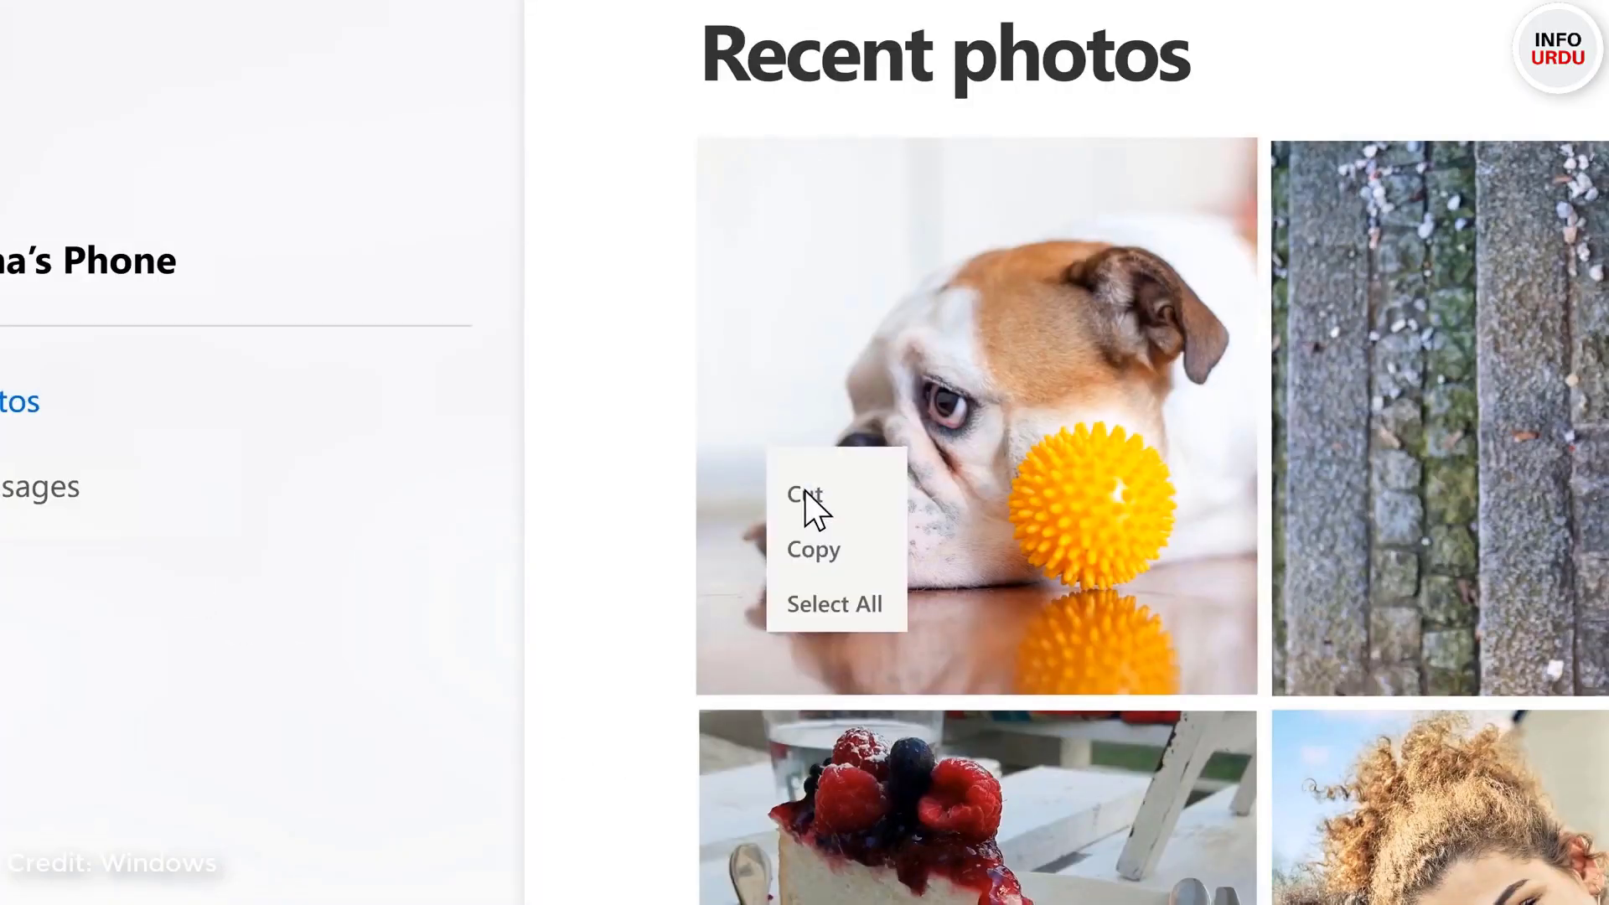
click(807, 551)
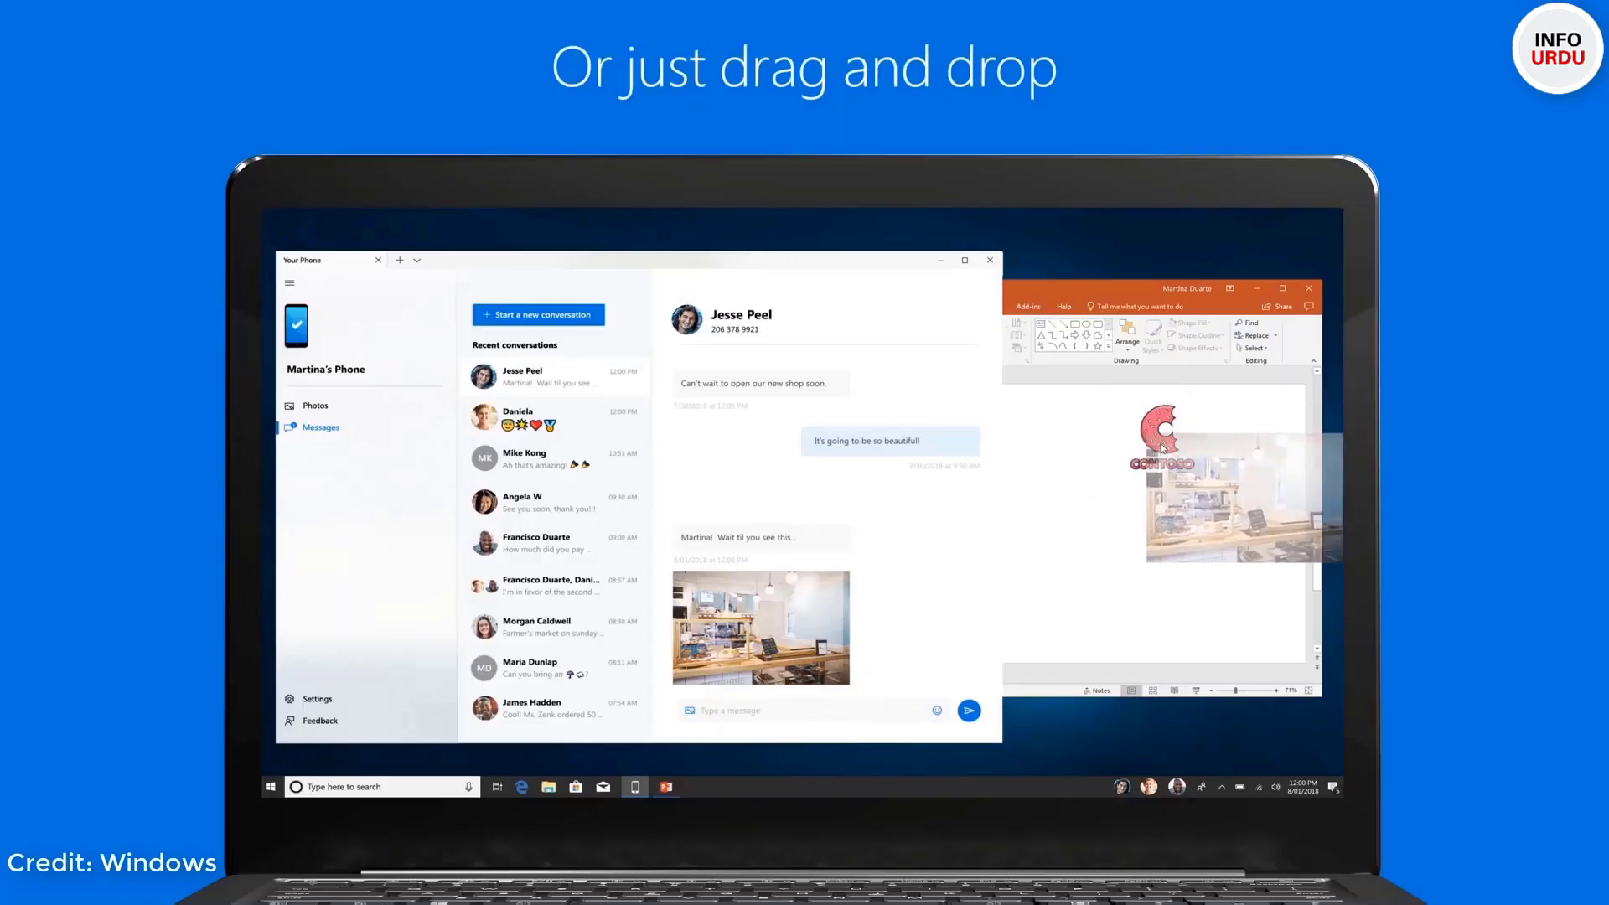
drag(1182, 456, 1074, 518)
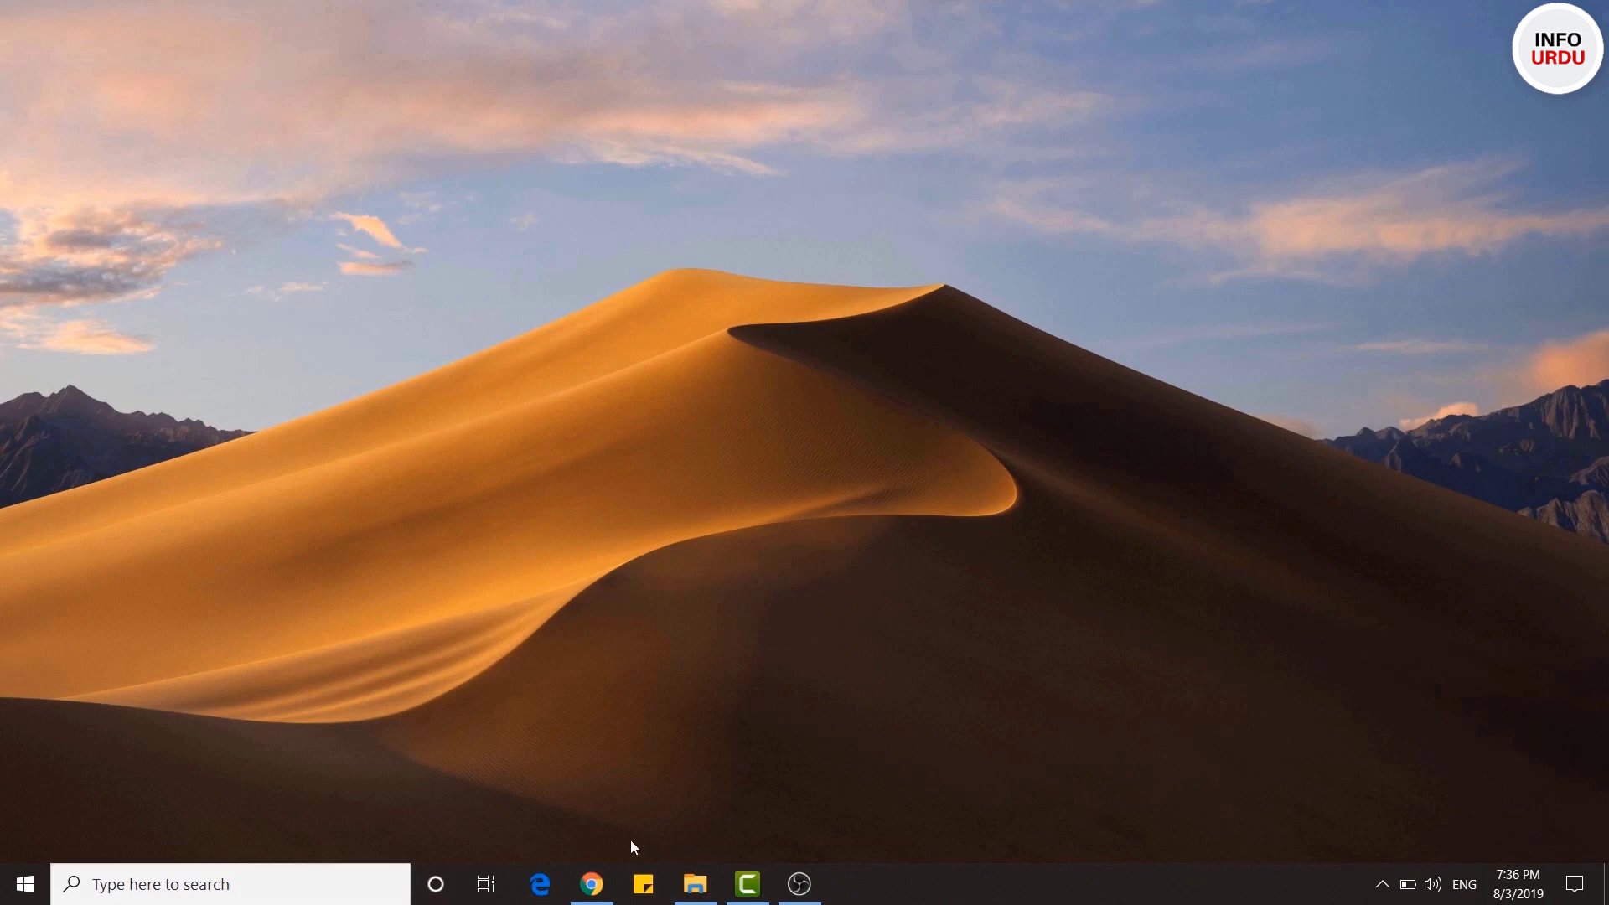
Step: Find 'clipboard' settings via search, switch Clipboard history On, then close Settings
click(259, 897)
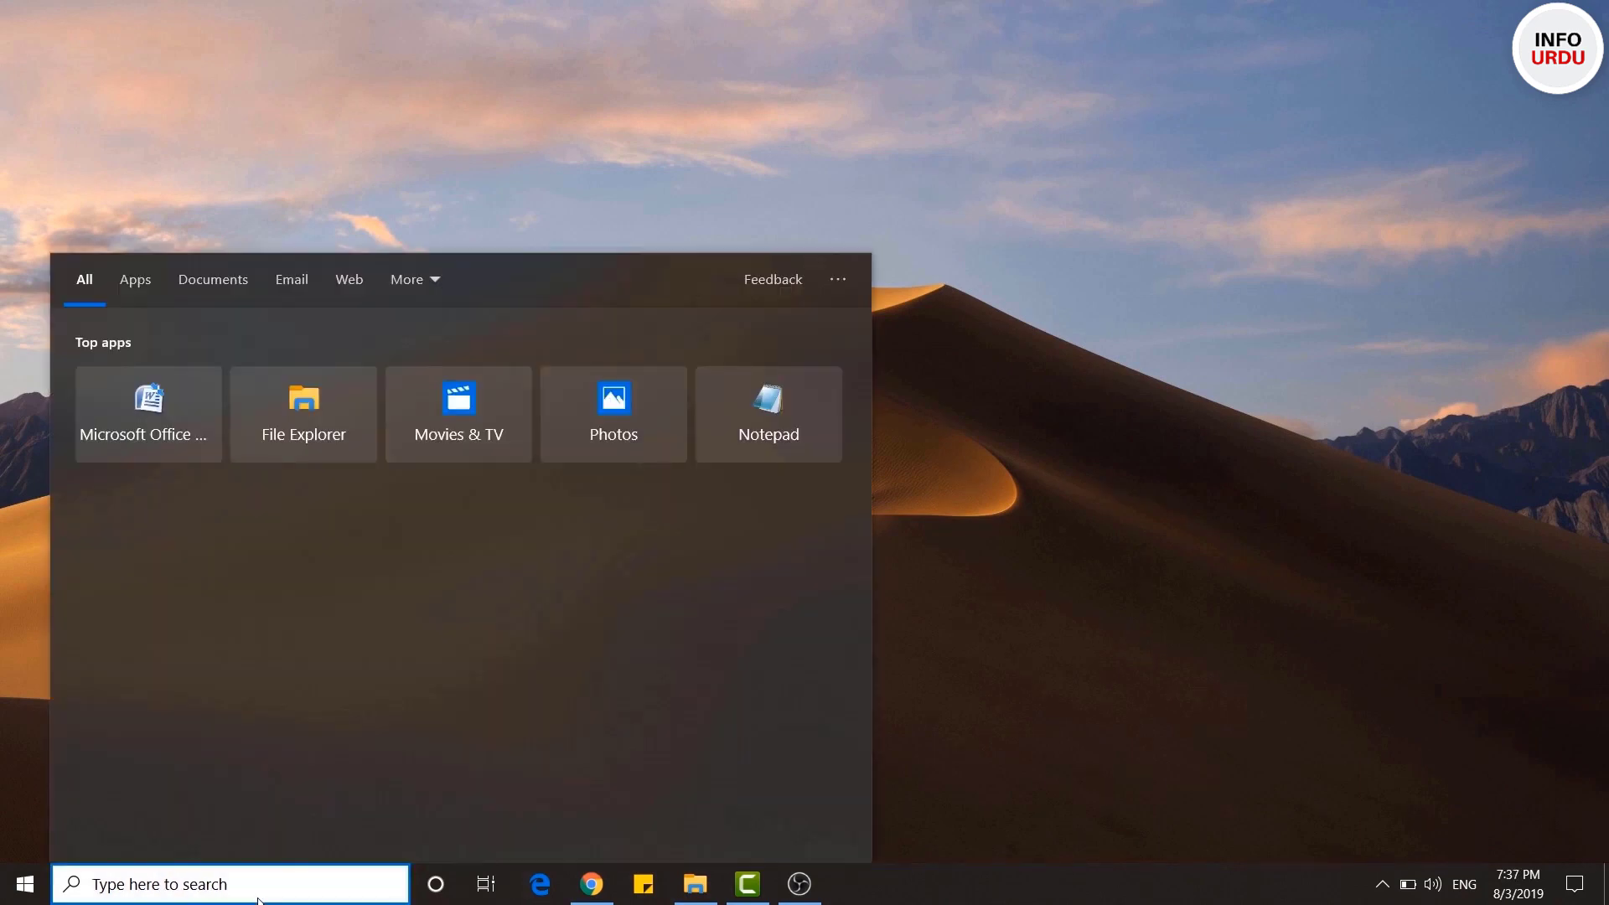
text(clipboard)
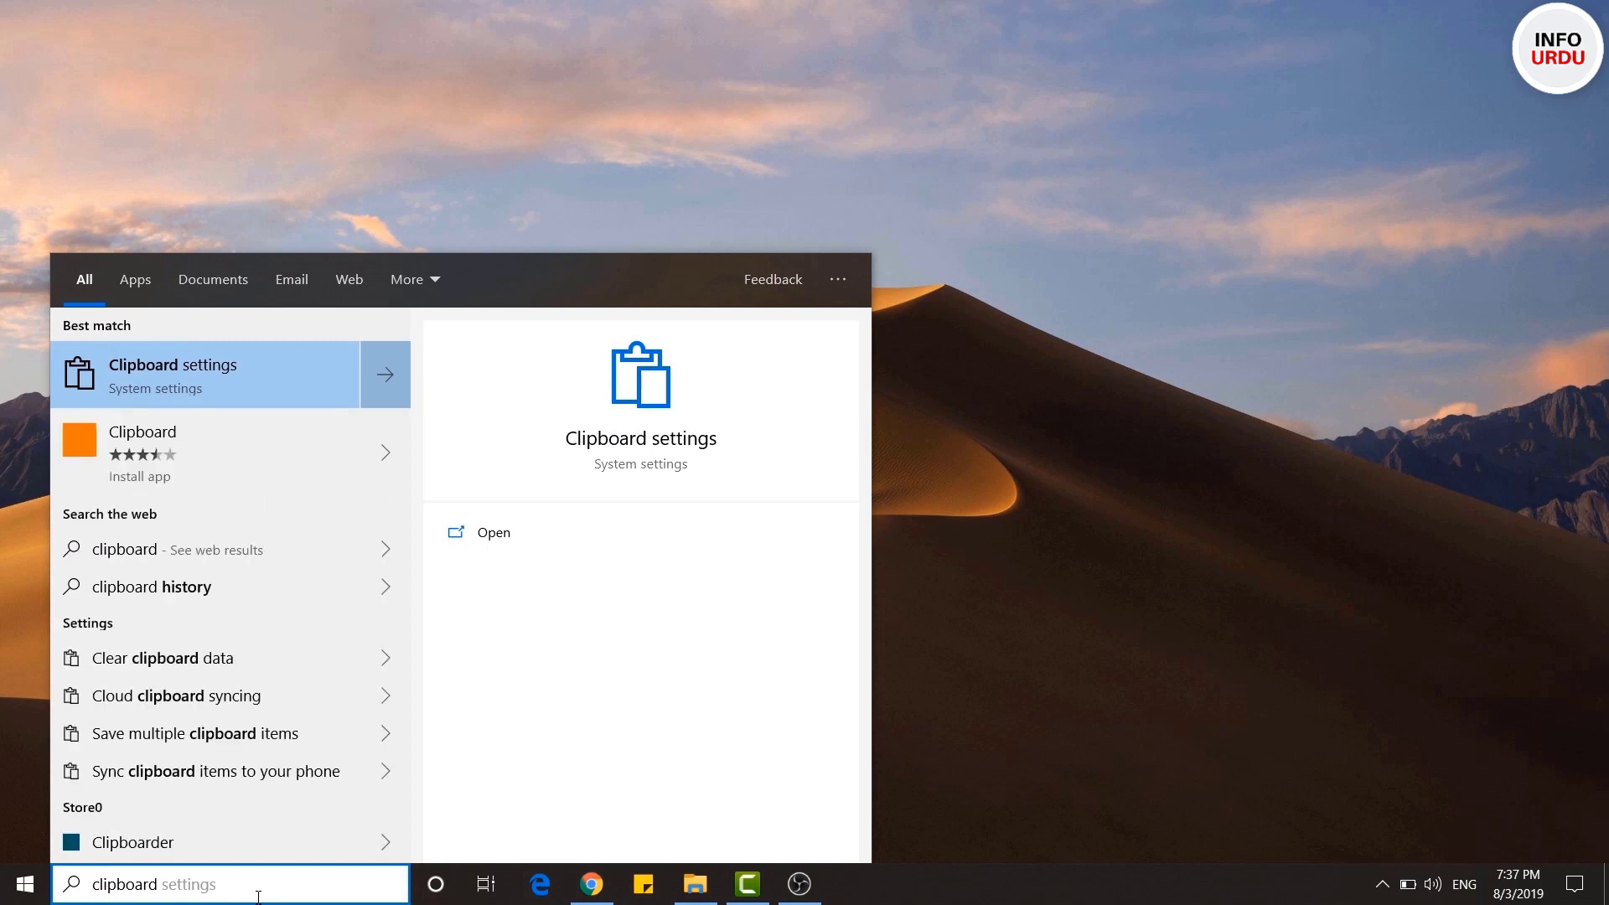
key(Tab)
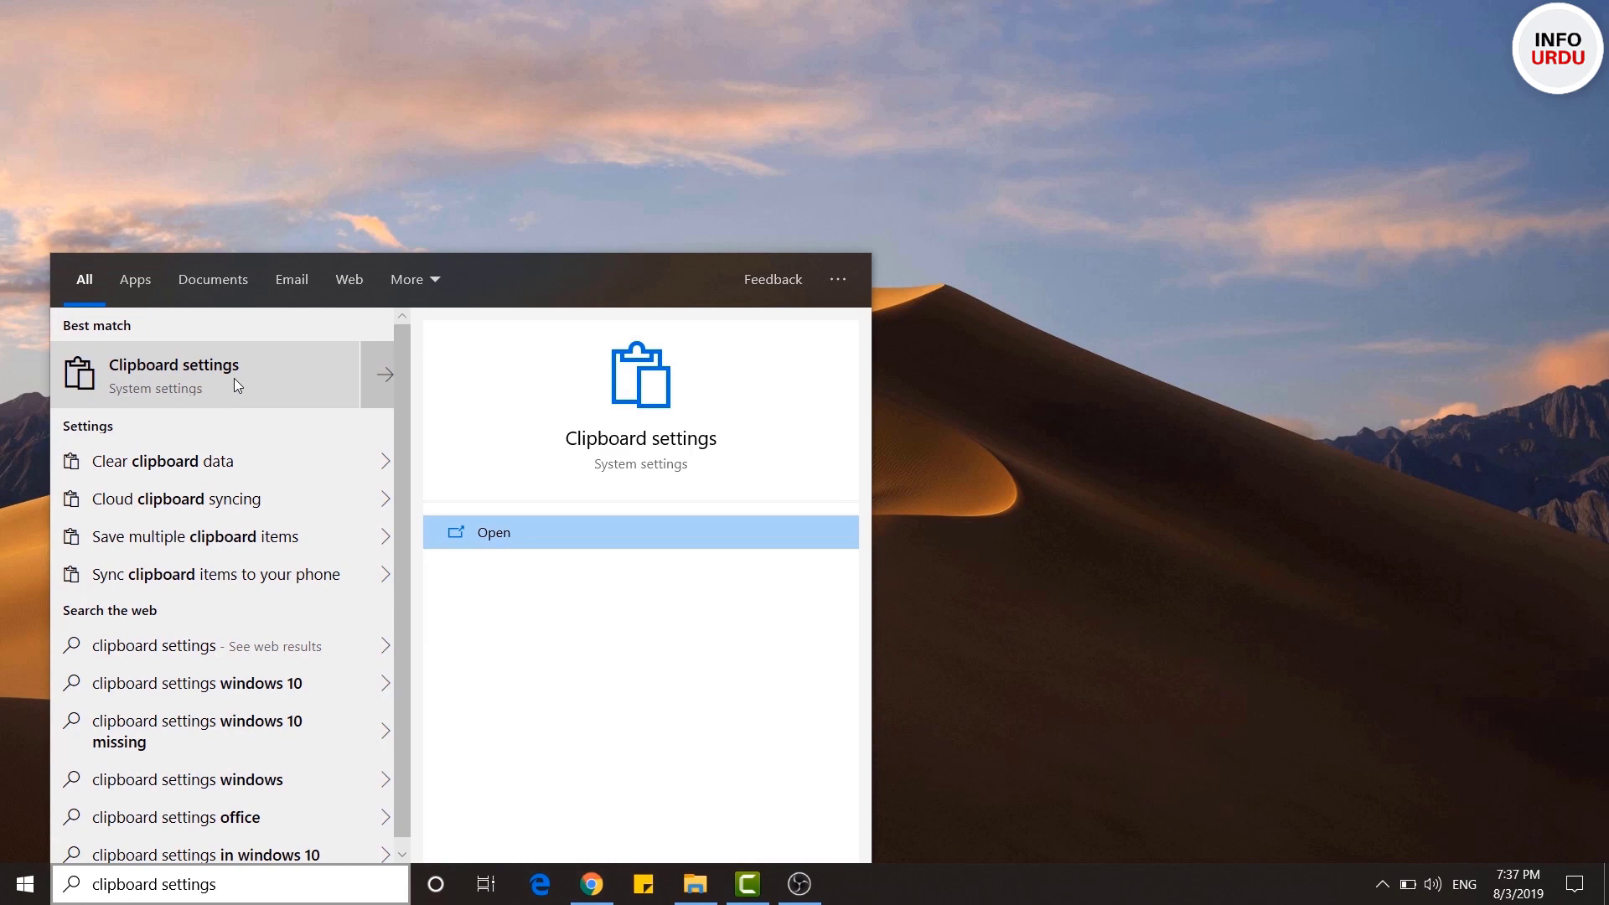
click(234, 379)
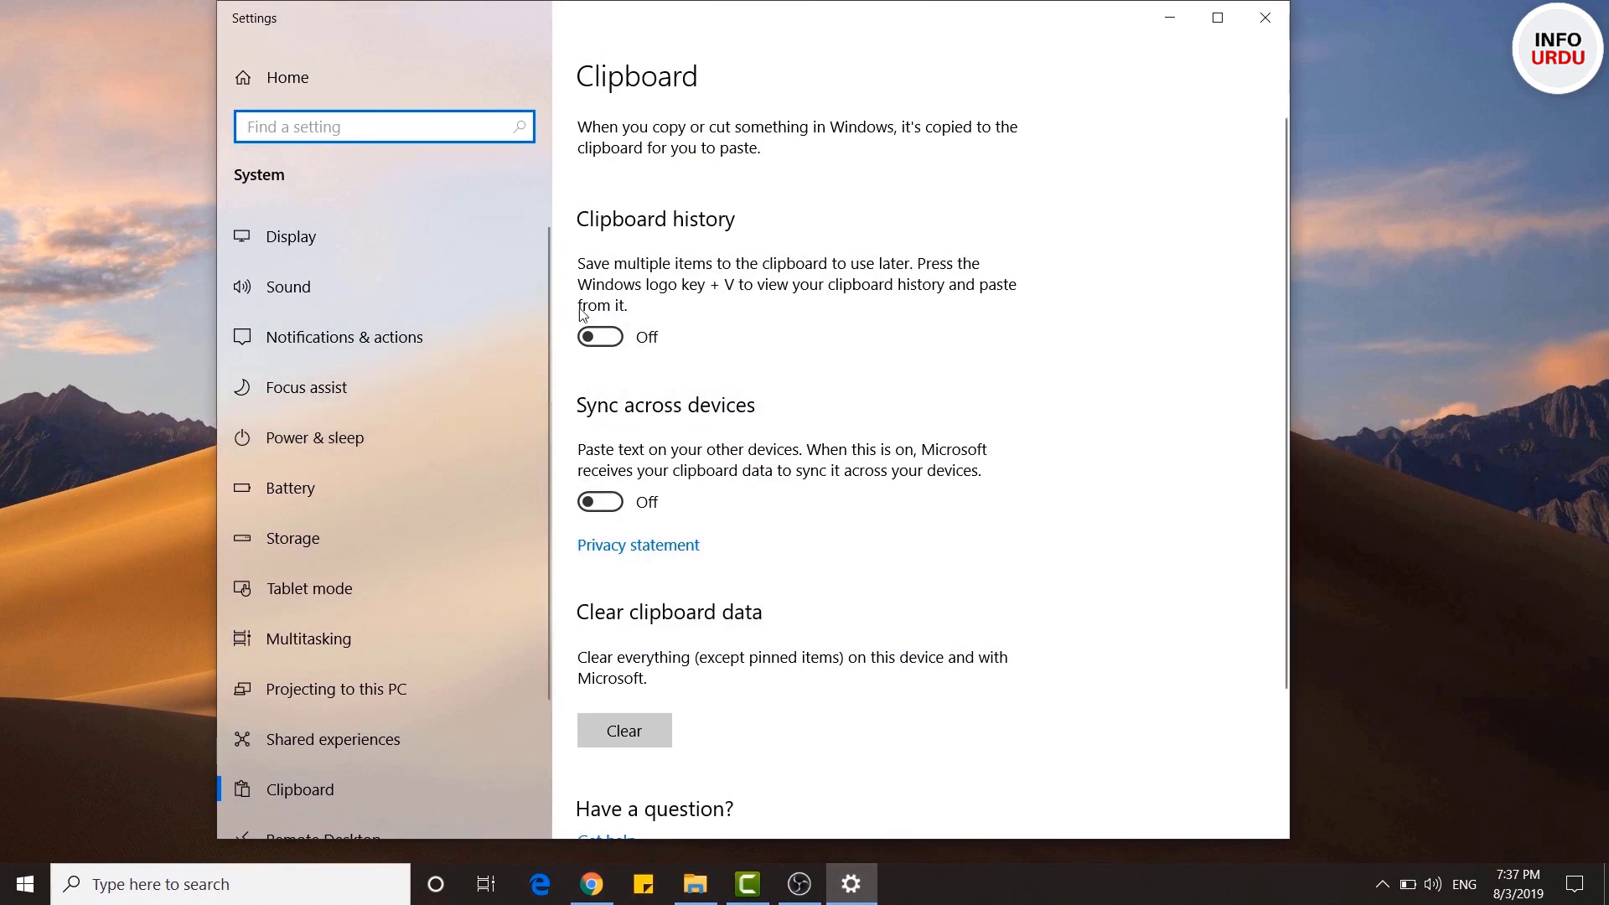
click(616, 346)
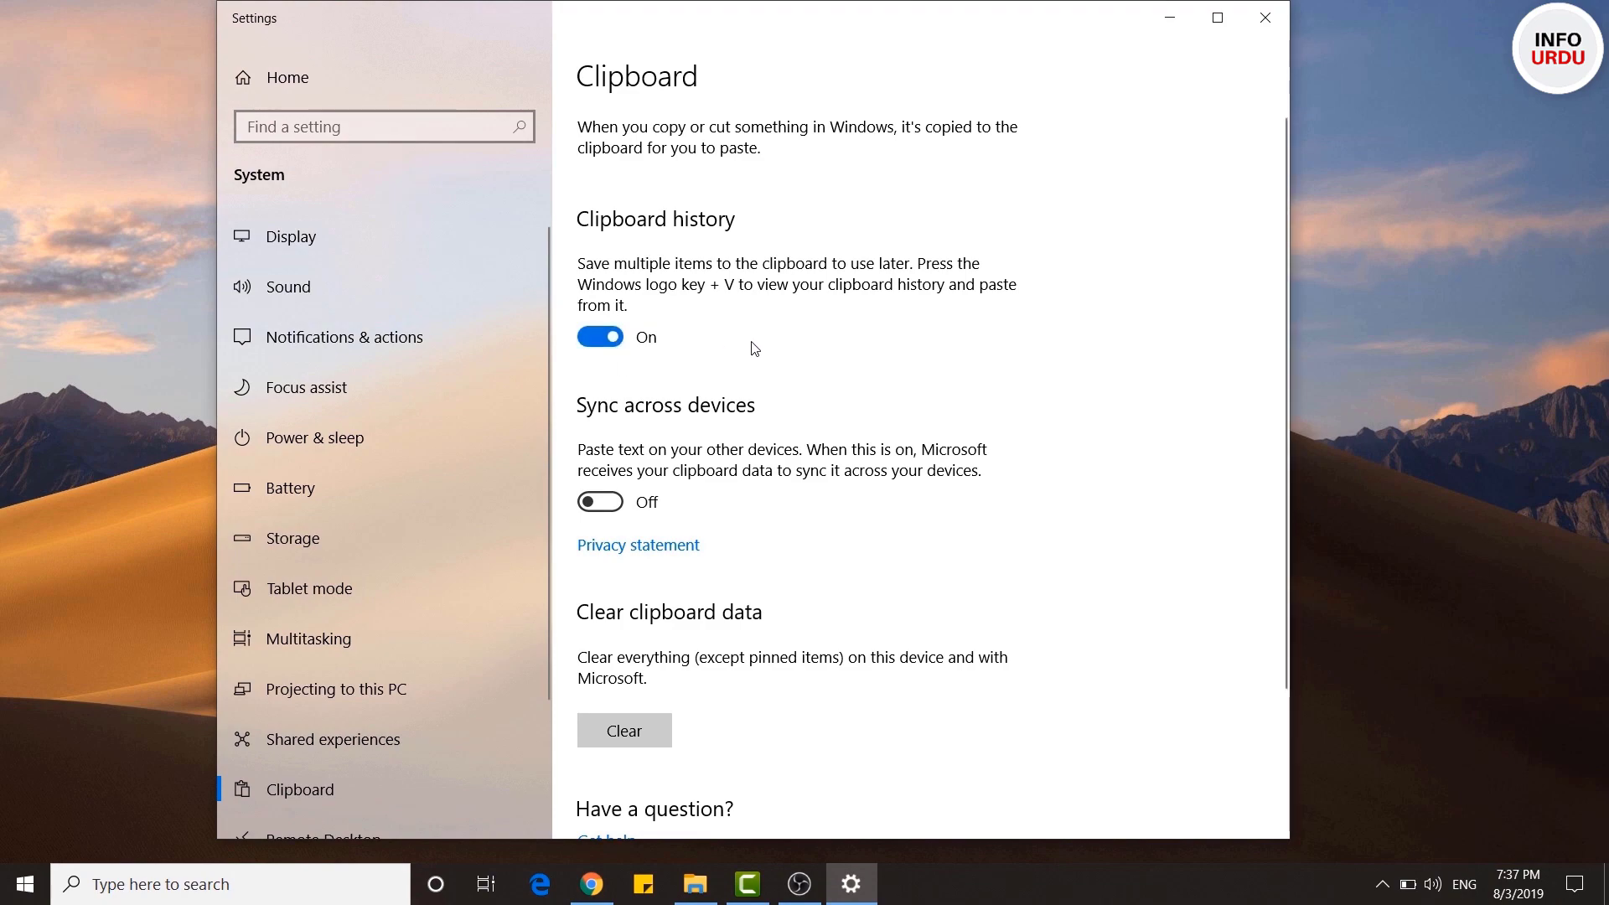
click(1262, 20)
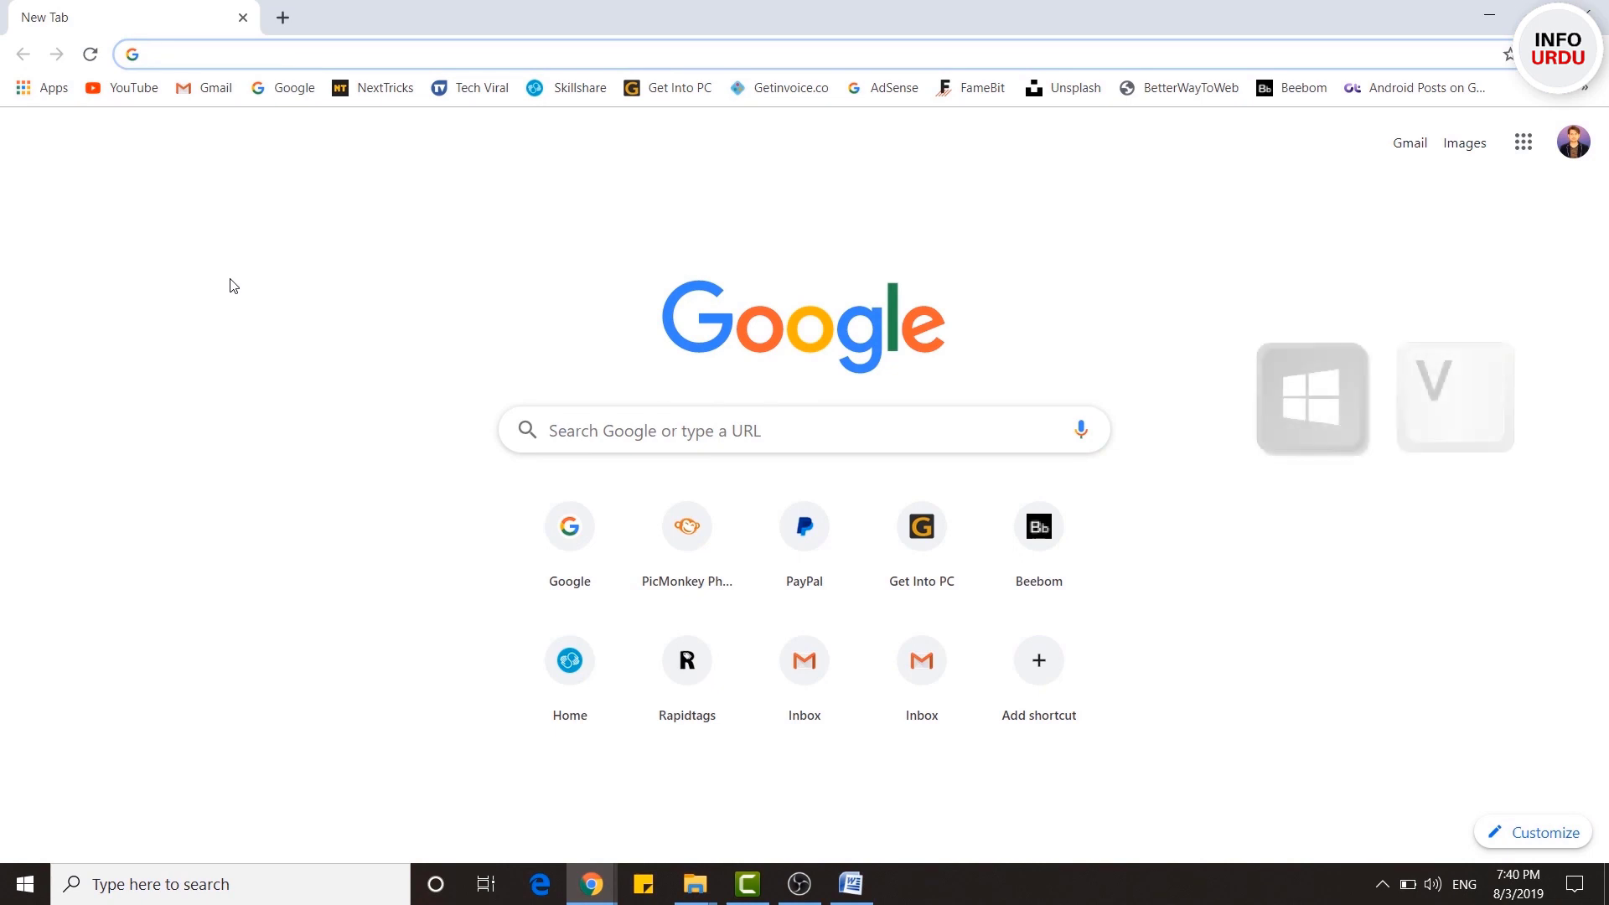
Step: Paste the saved youtube.com channel address from Win+V clipboard history and go to it
key(super+v)
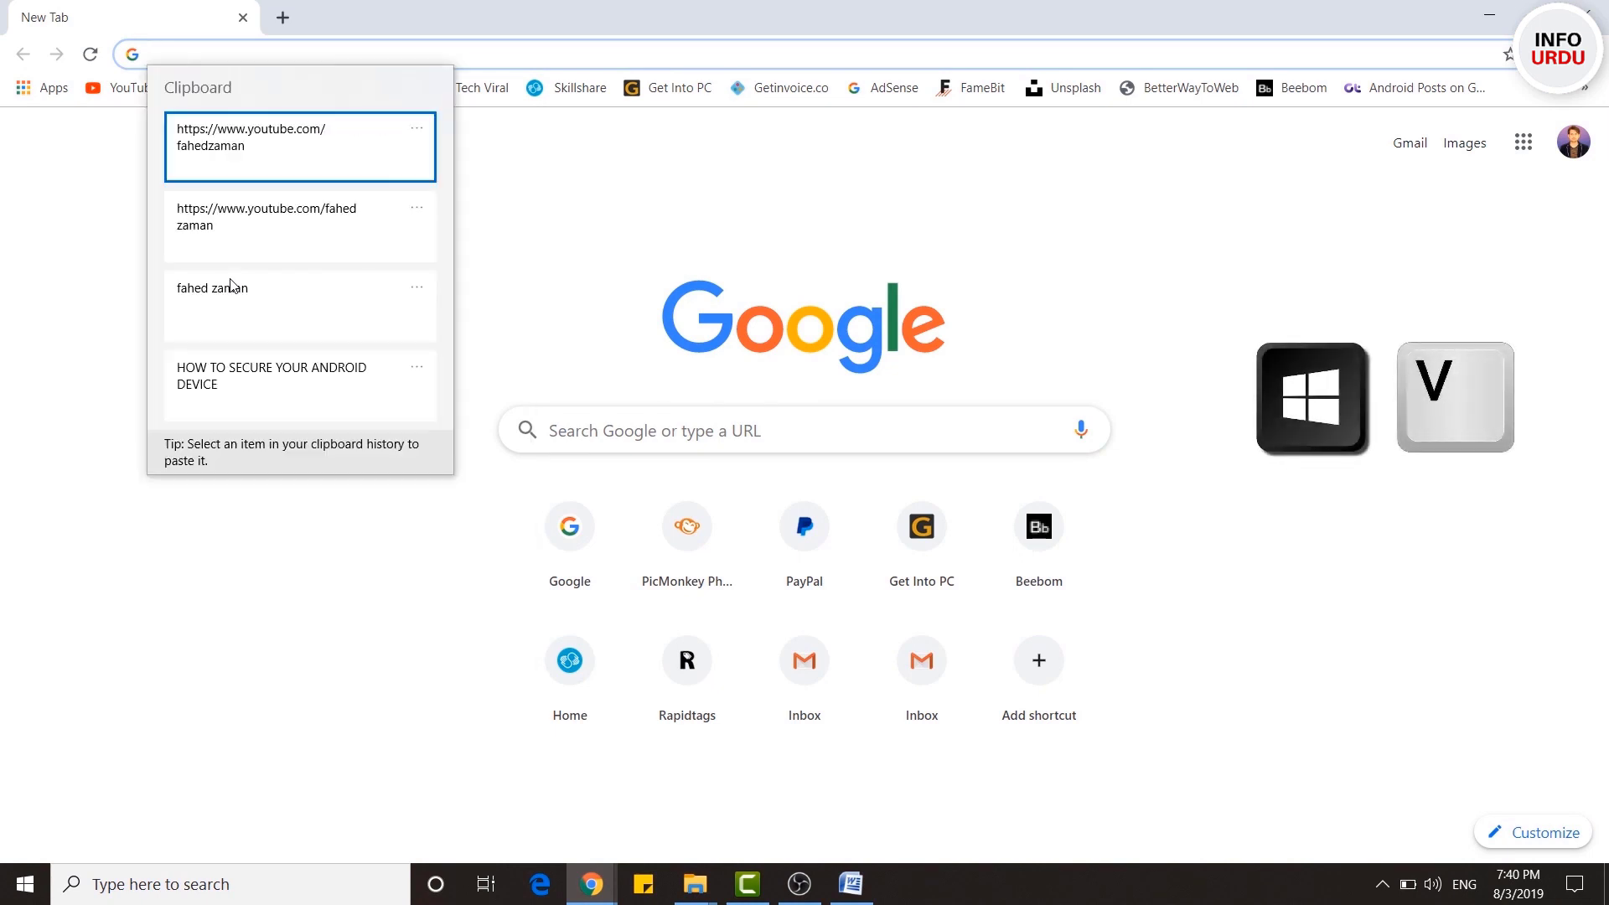
scroll(270, 159, down, 2)
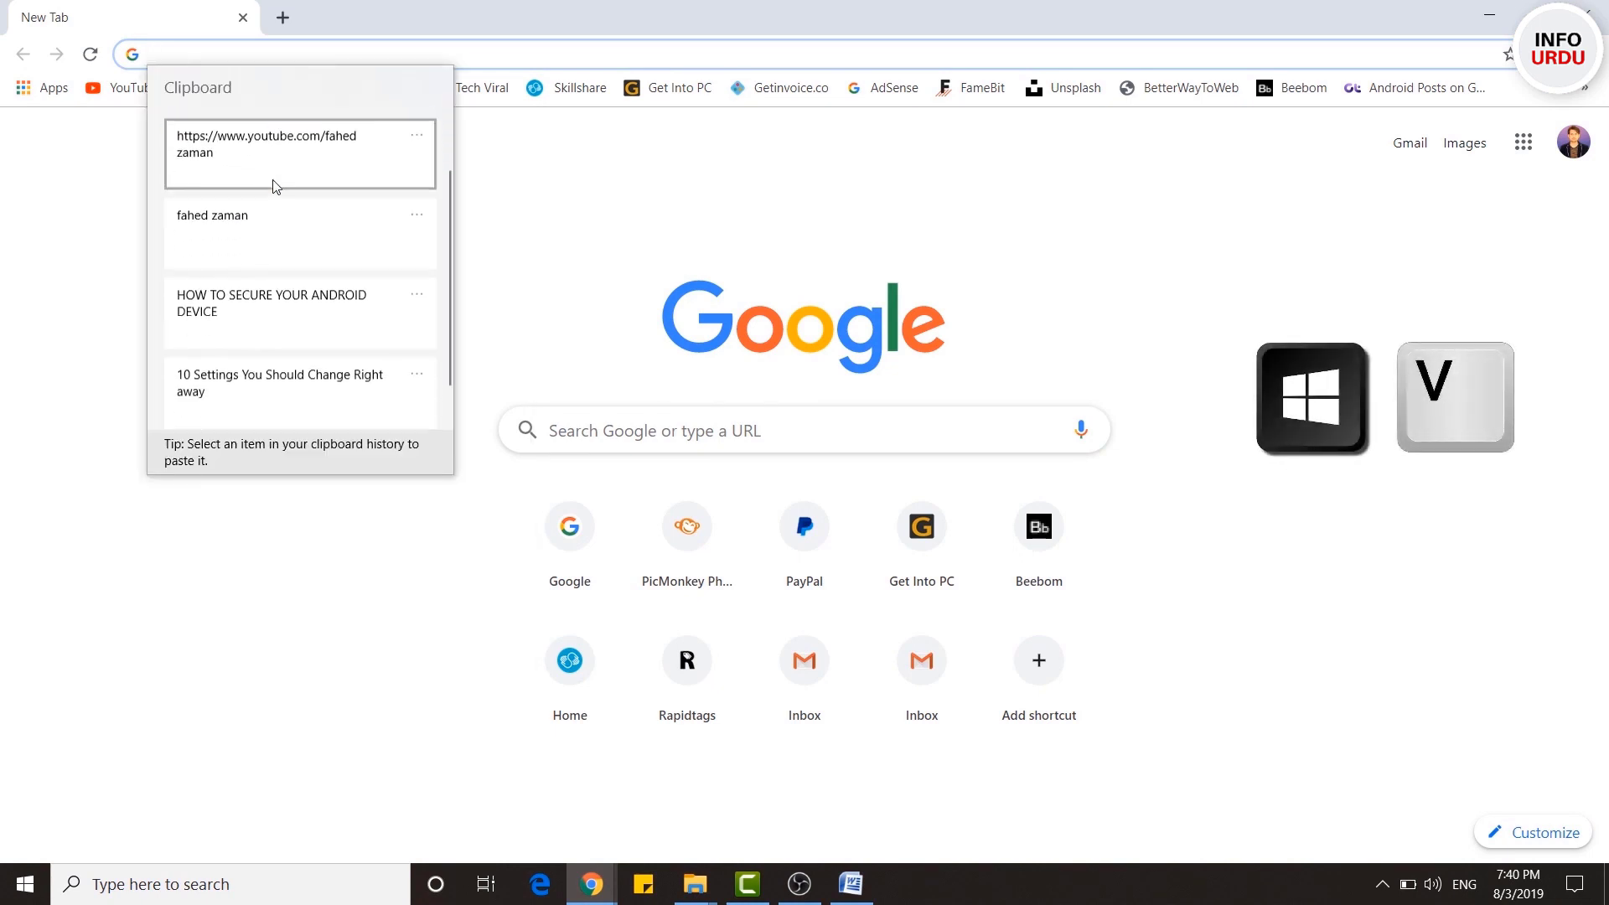
scroll(276, 406, up, 3)
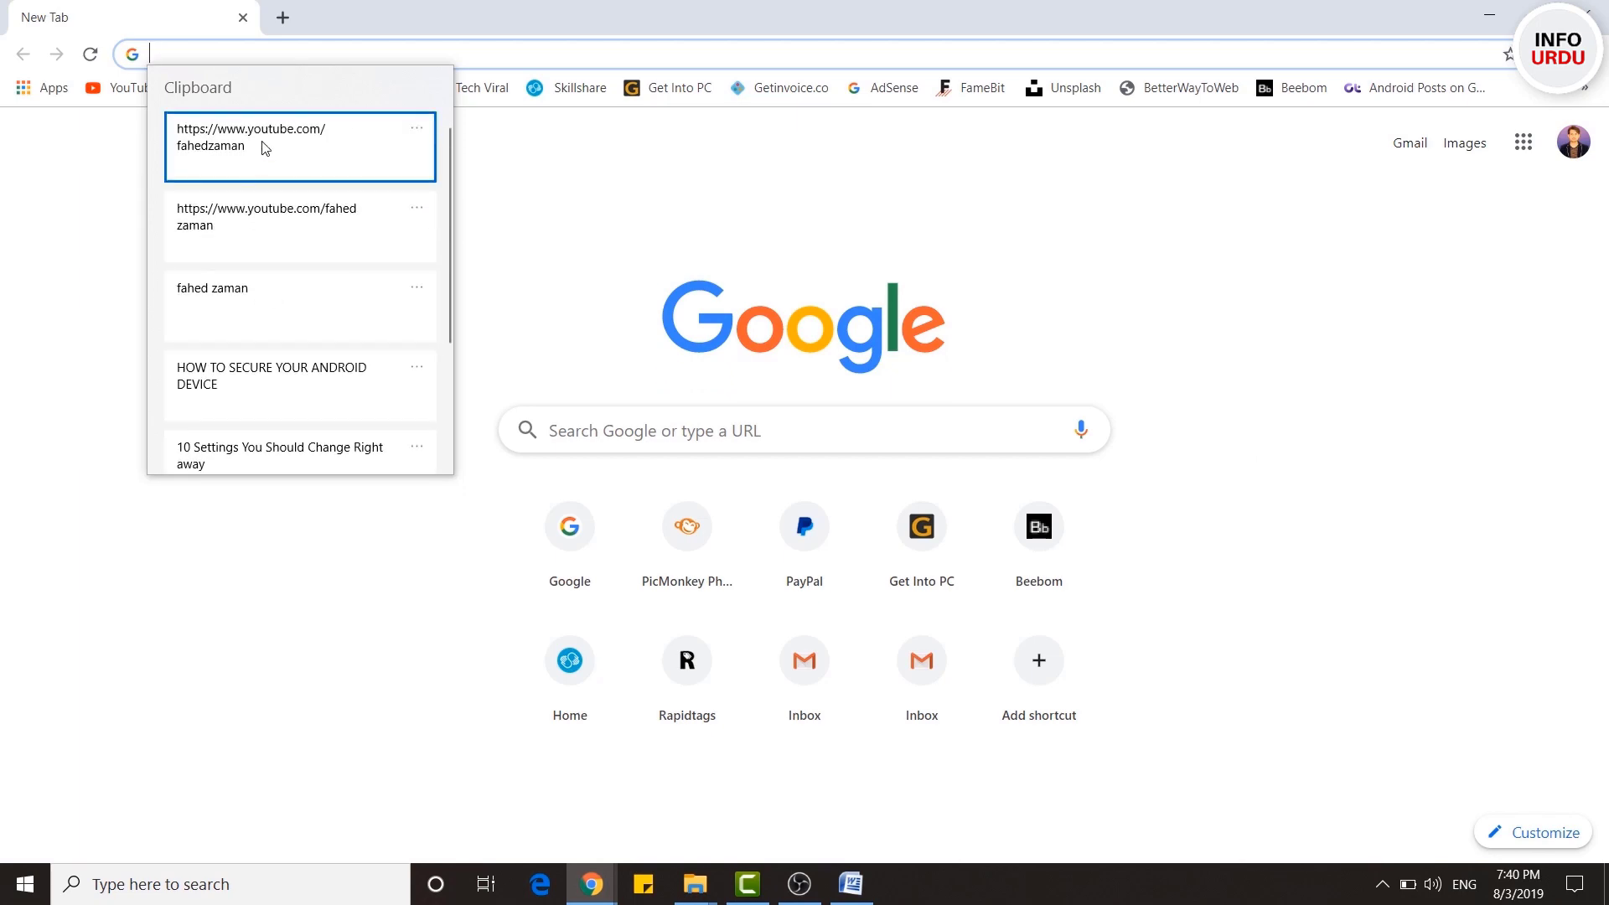
click(264, 148)
key(Return)
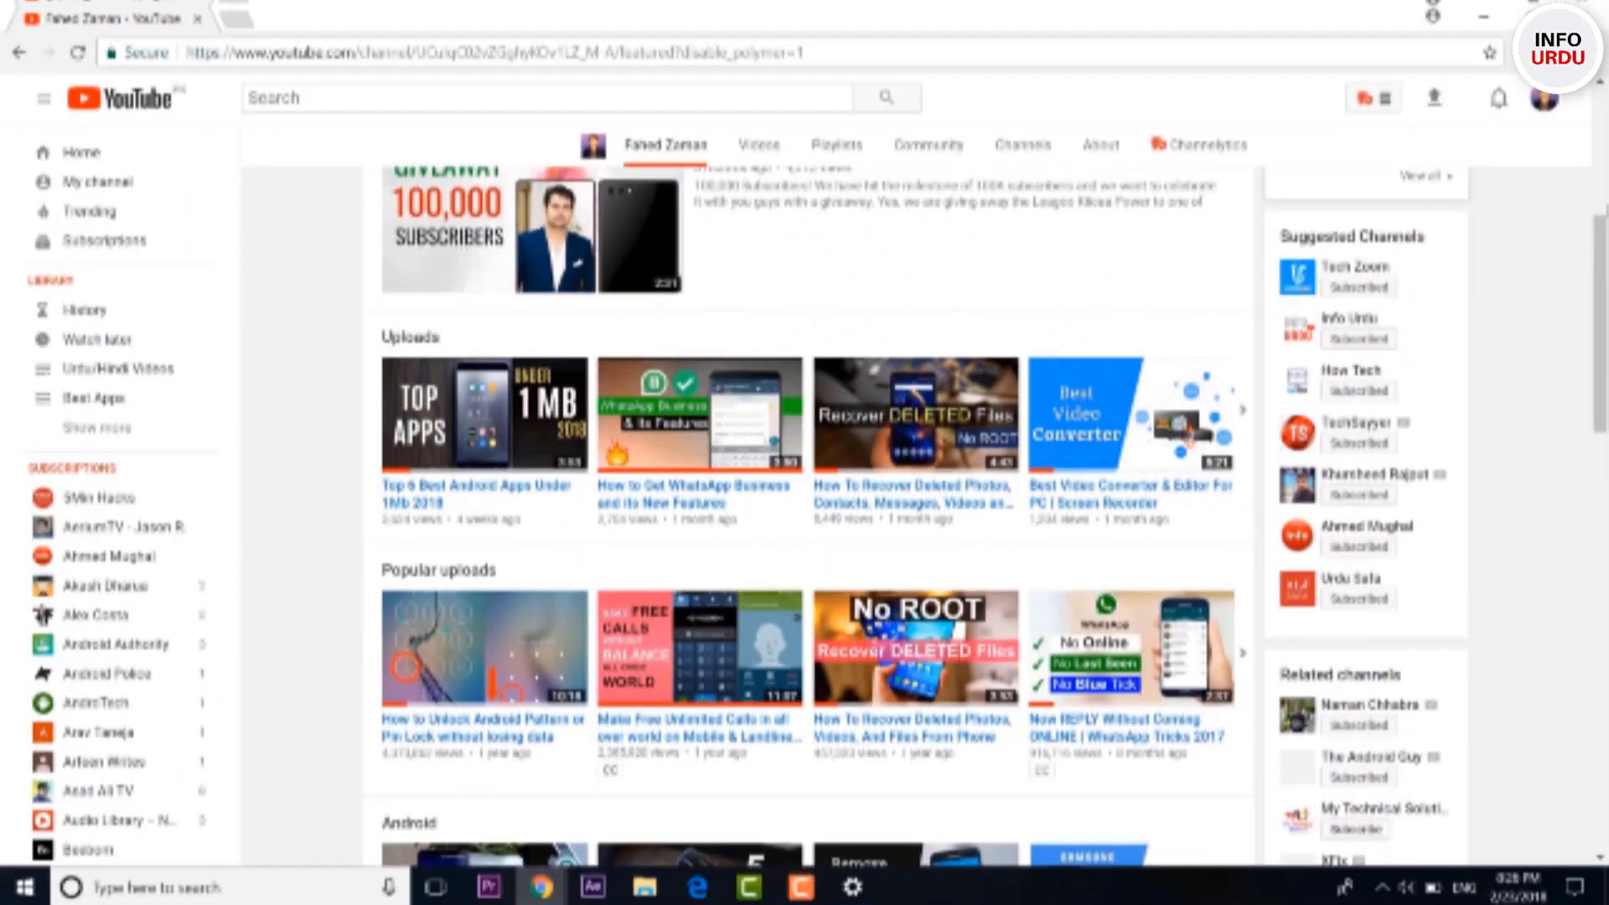
Step: Turn Night light on from the Action Center quick actions tile
scroll(1606, 207, down, 1)
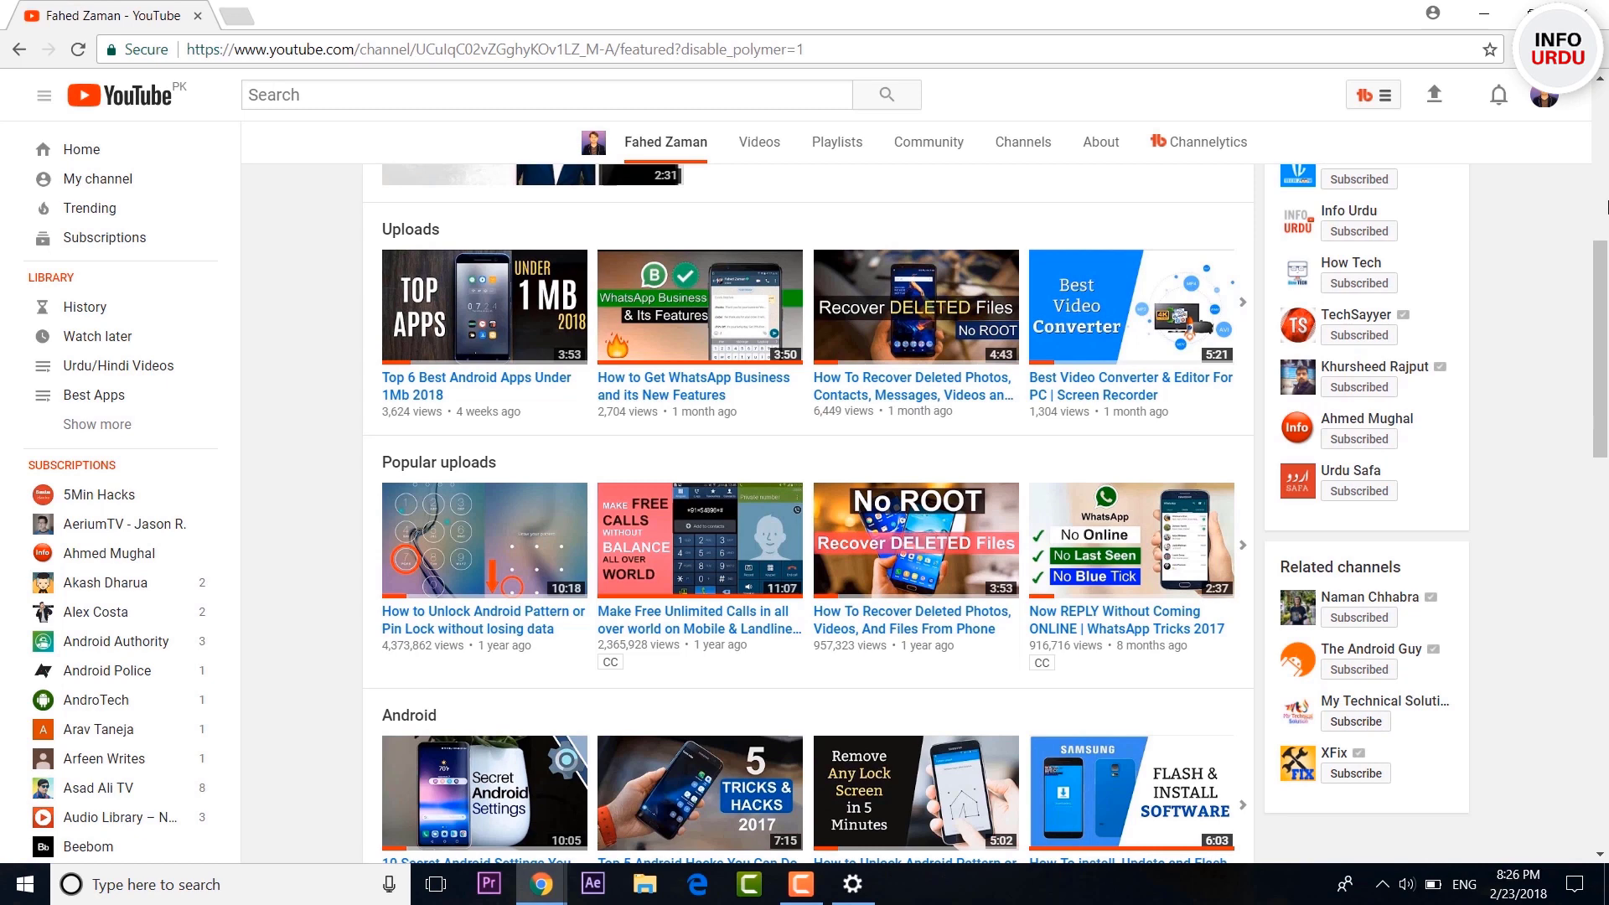
scroll(1607, 207, up, 2)
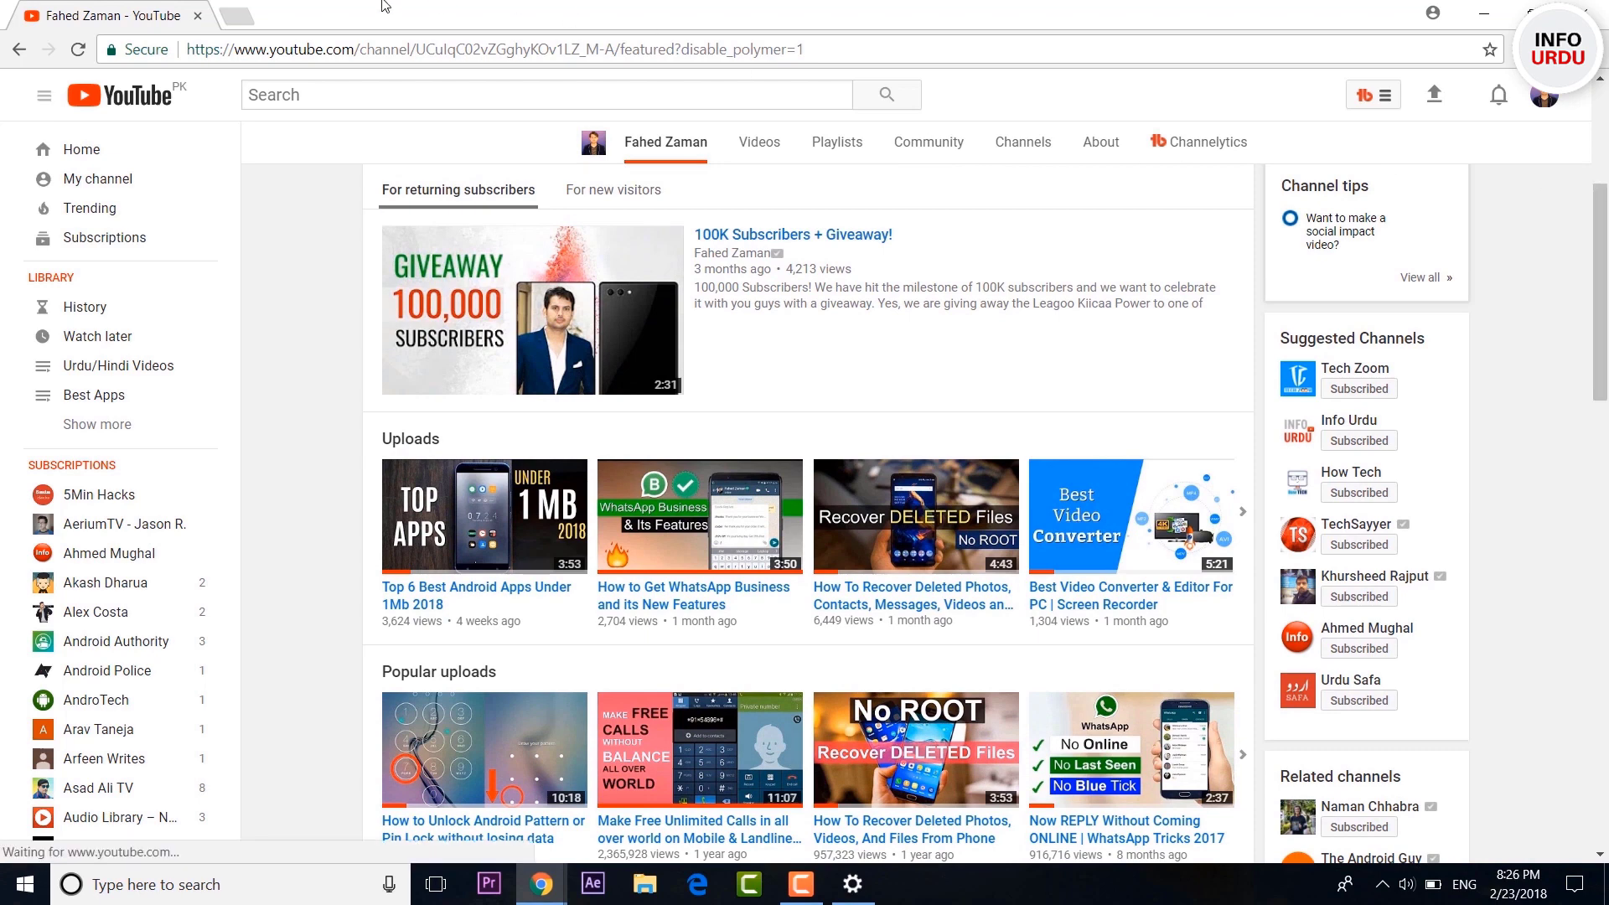
click(1579, 890)
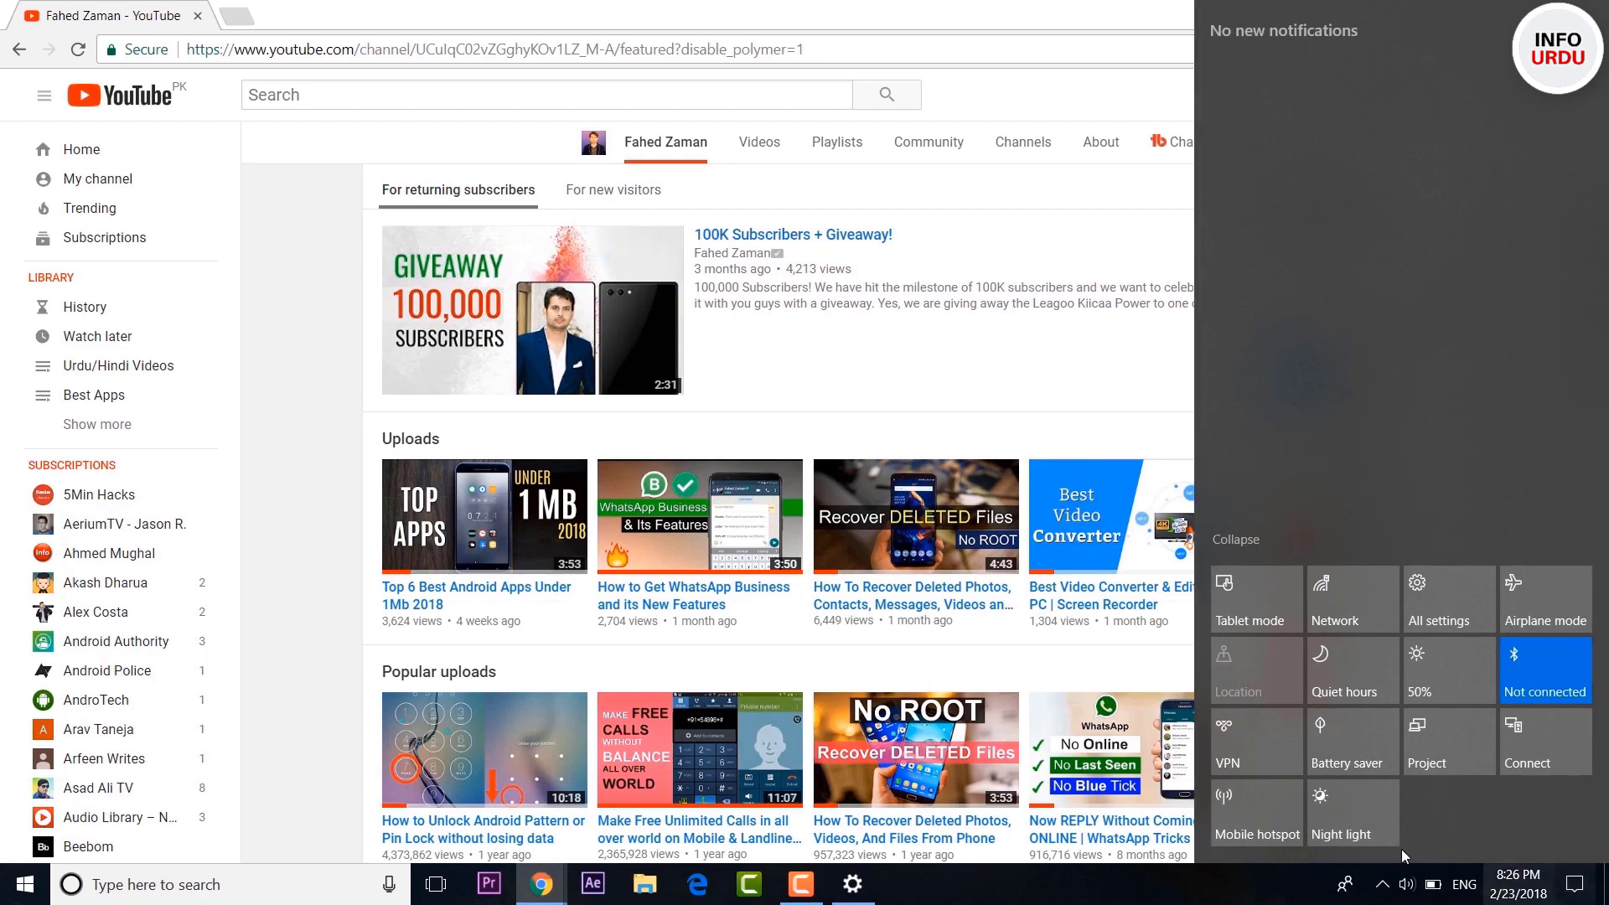
click(1343, 841)
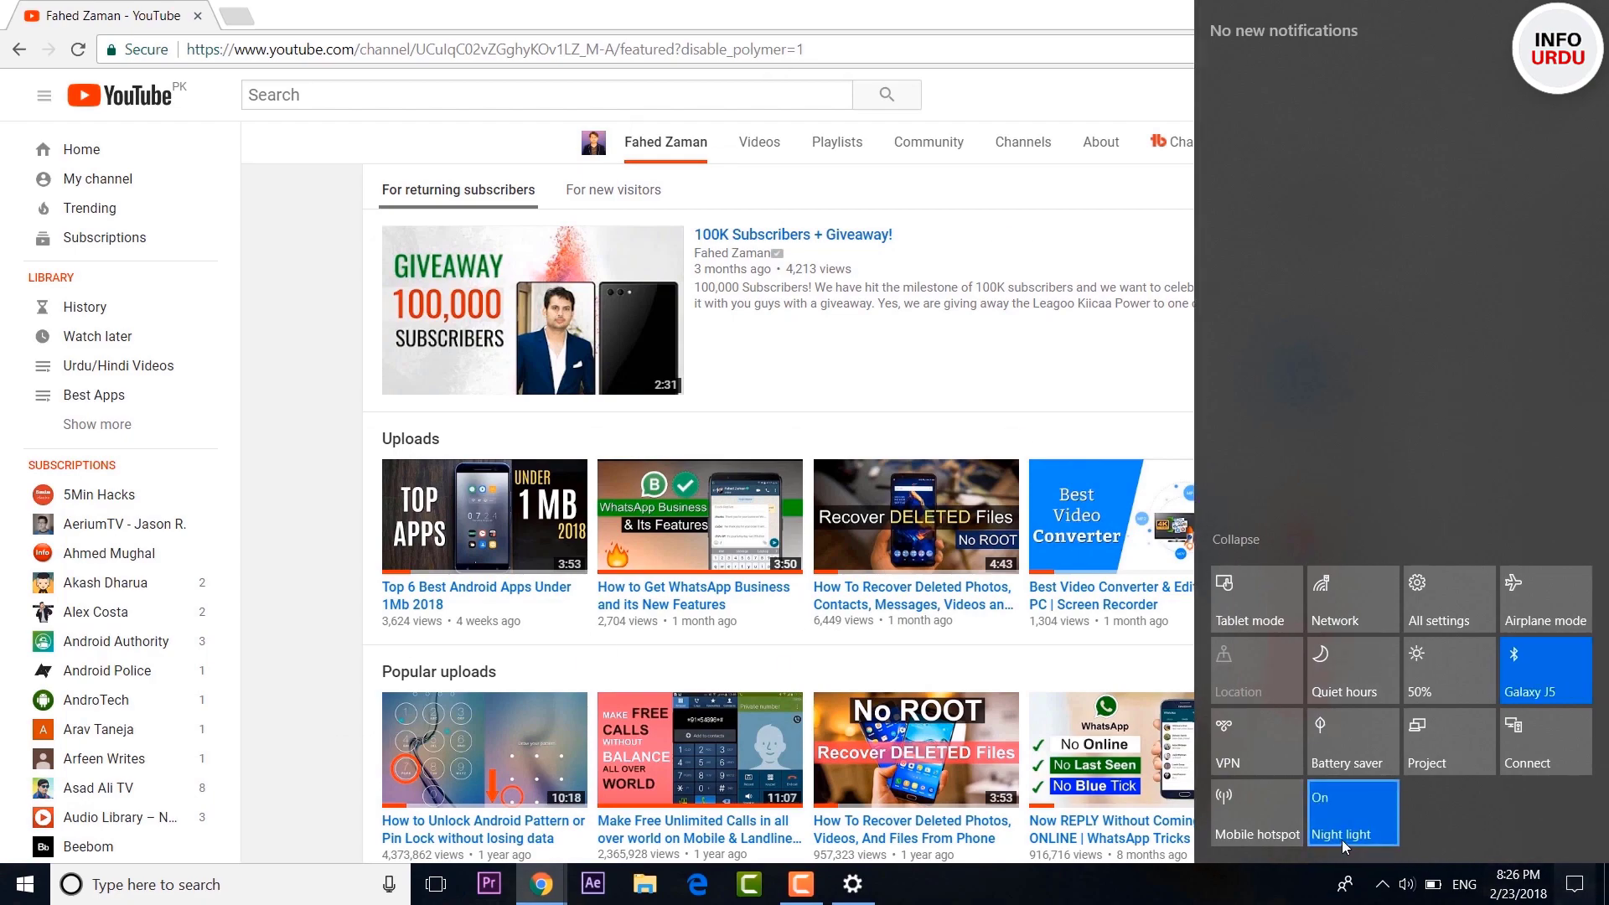
Step: In System > Display, switch Night light on and drag its colour temperature warmer
click(1449, 597)
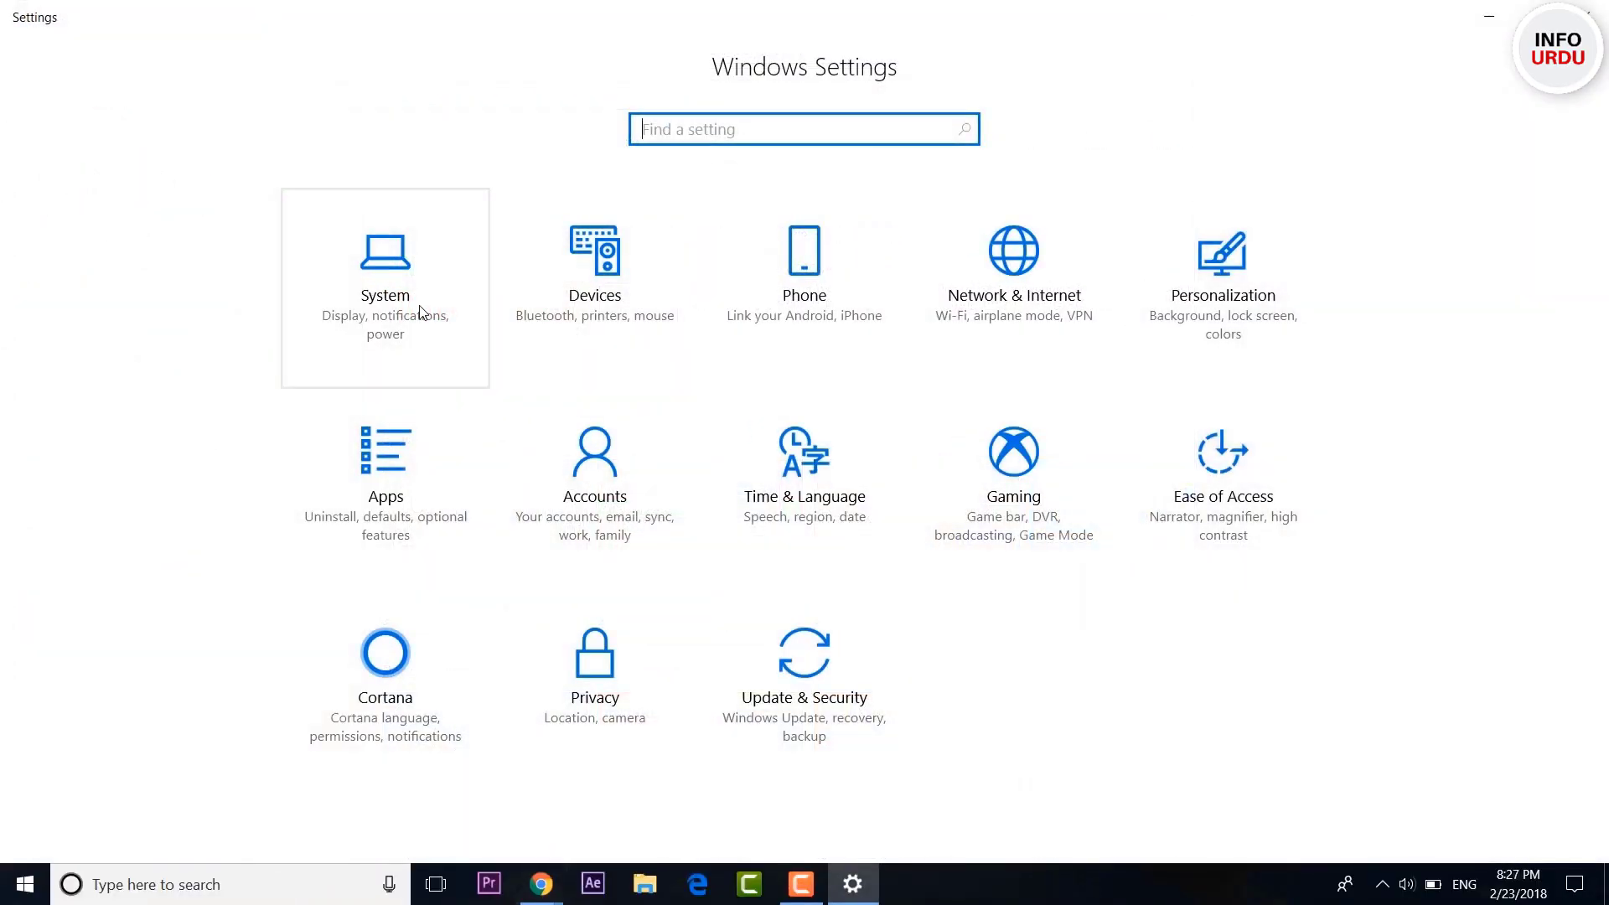
click(421, 313)
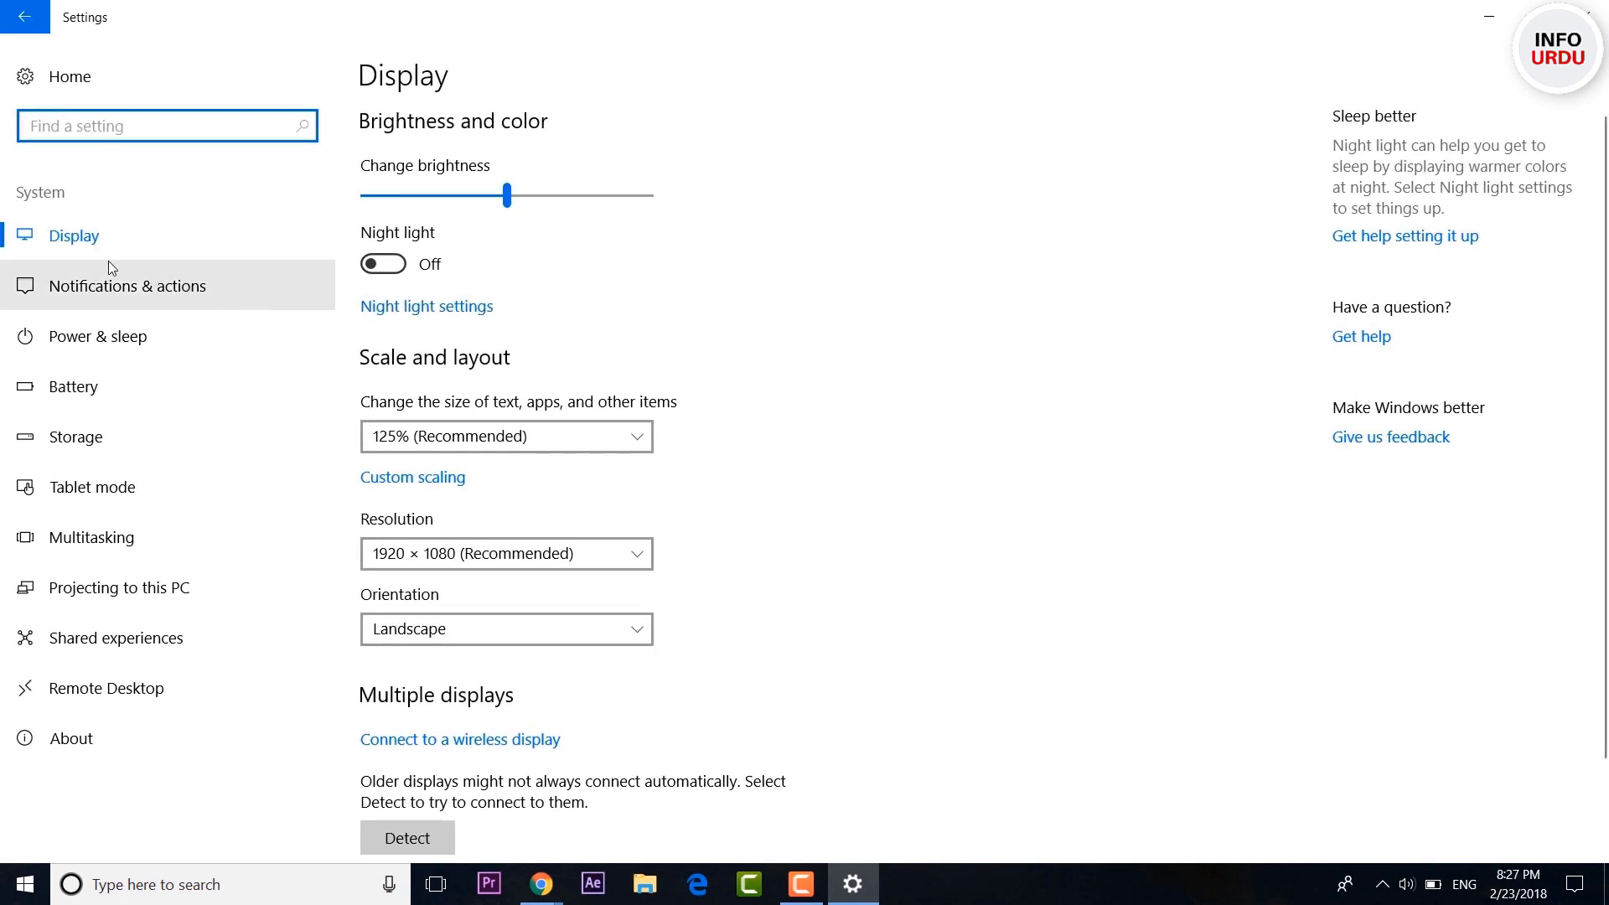
click(400, 272)
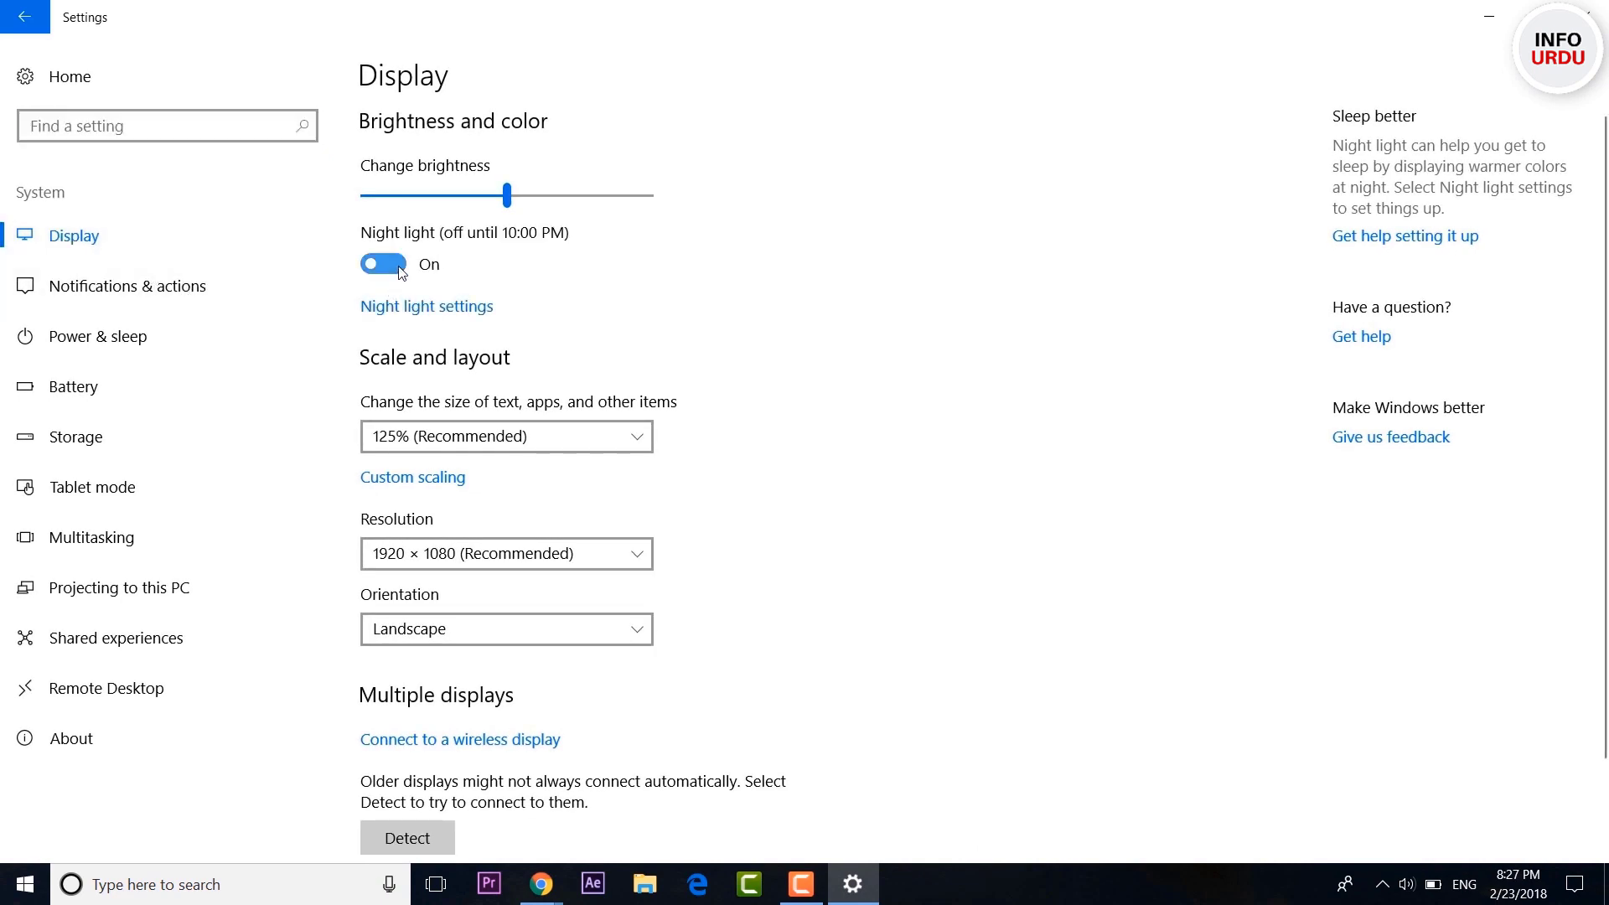
click(426, 308)
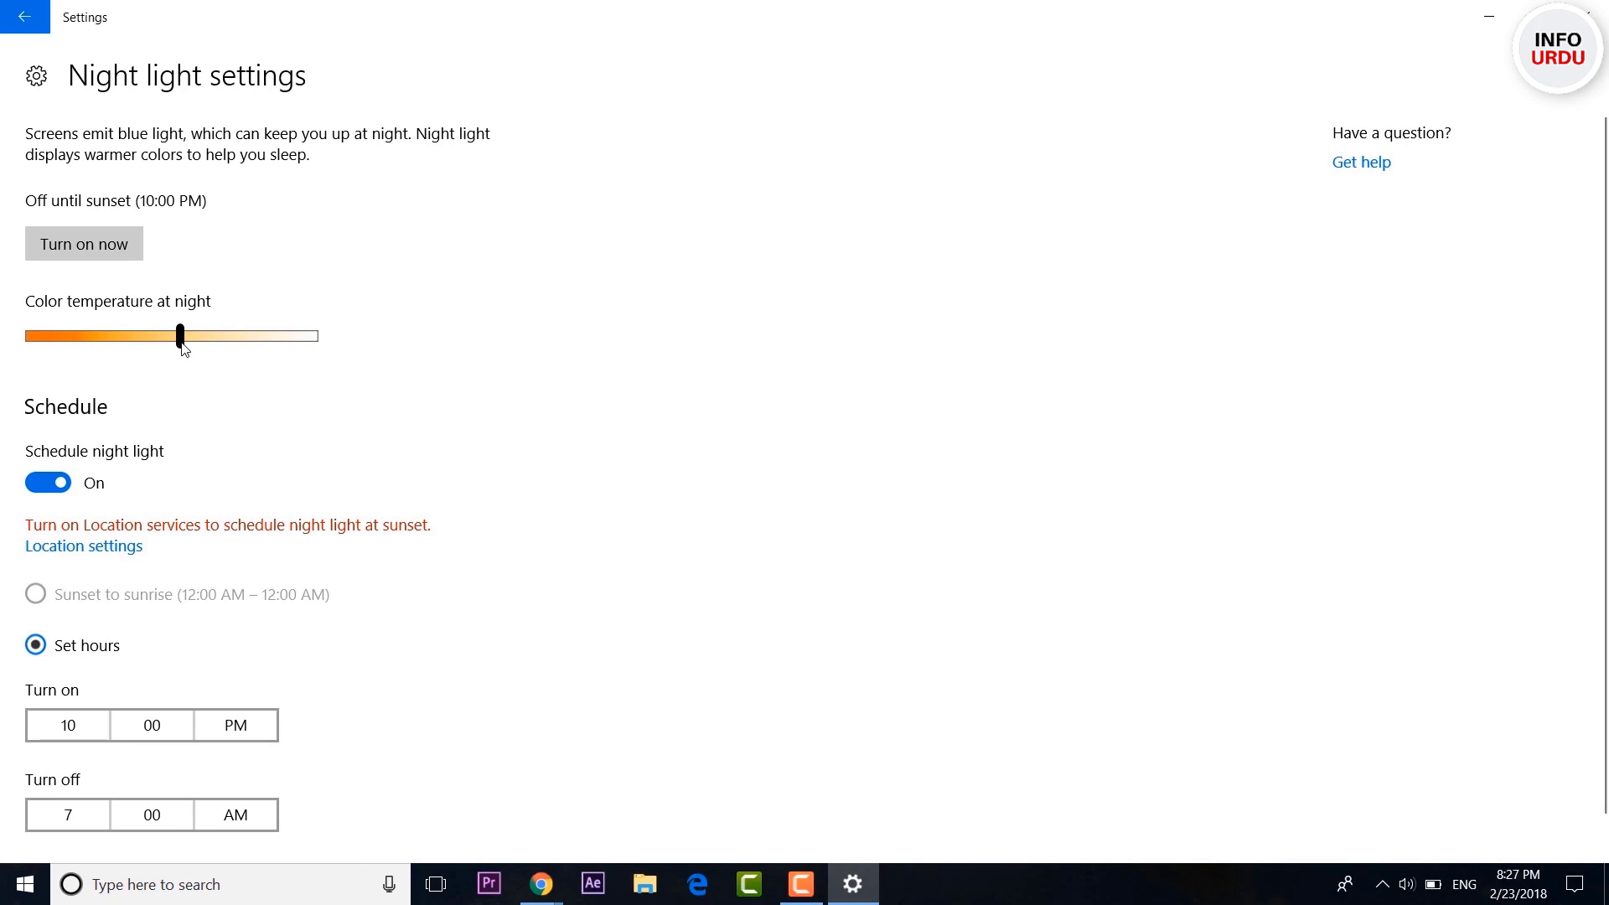
drag(185, 346, 108, 343)
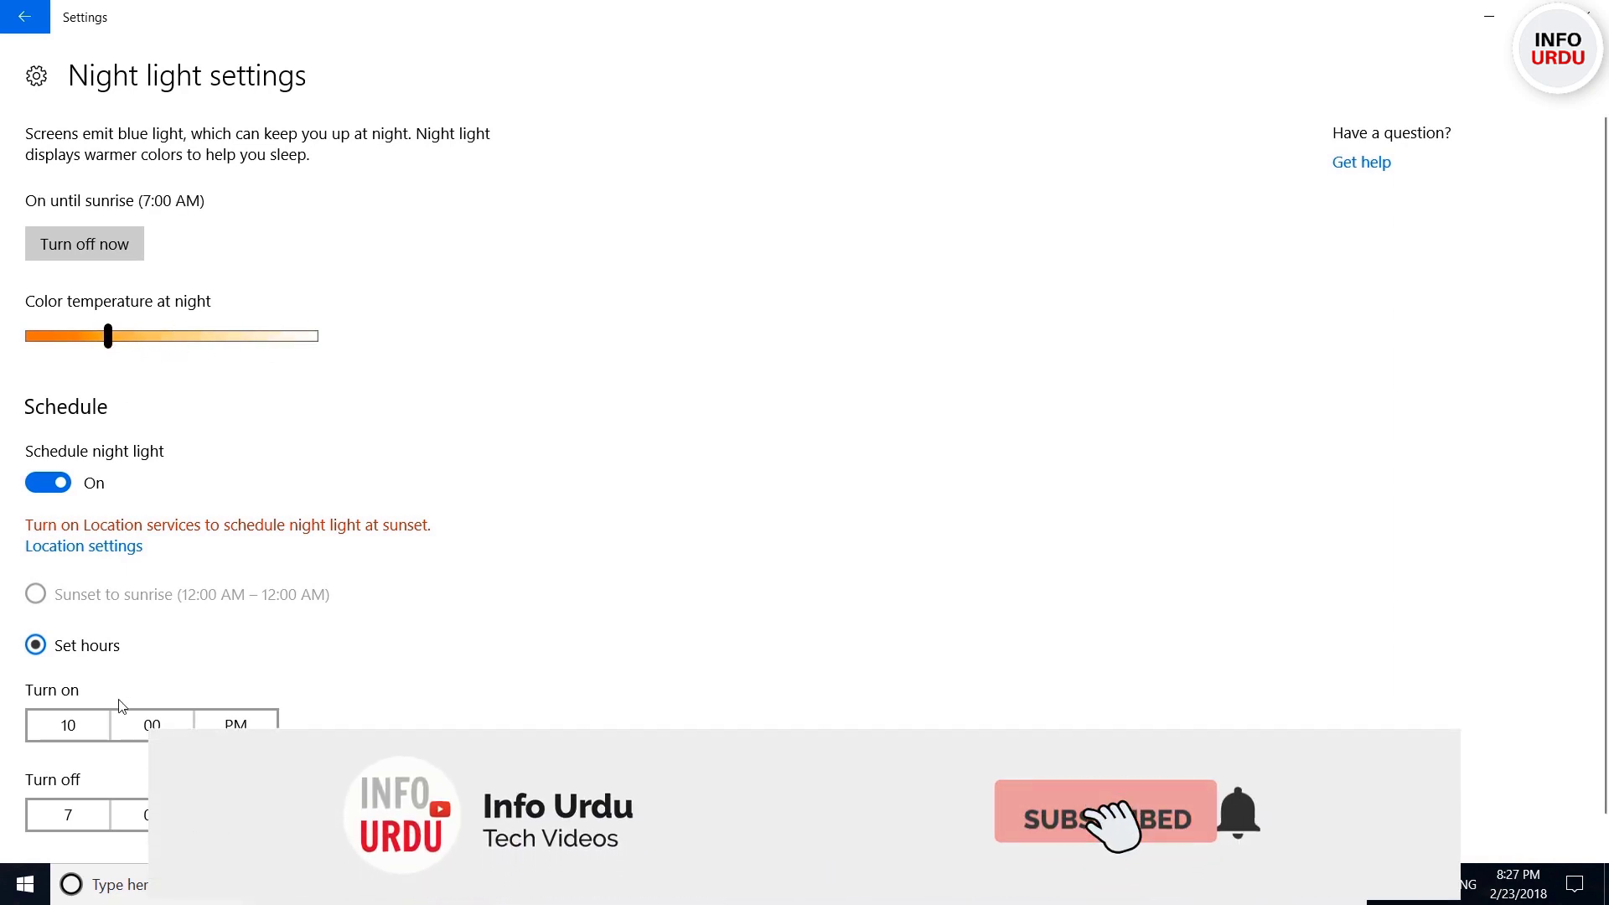
Step: Open the Turn on time picker under the Night light schedule
click(99, 726)
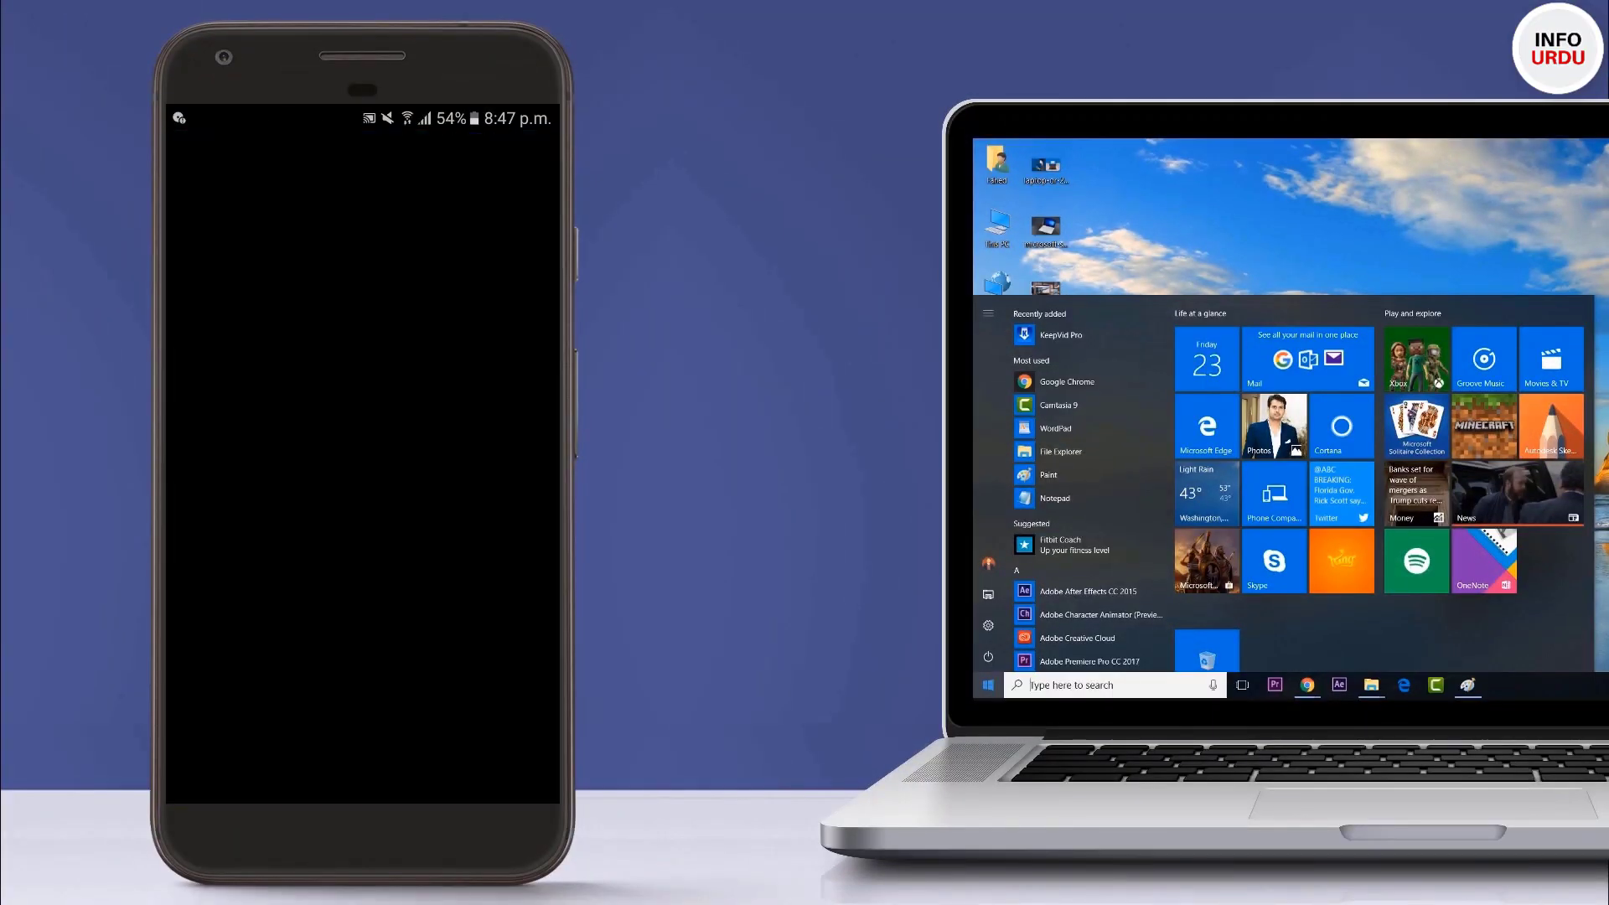
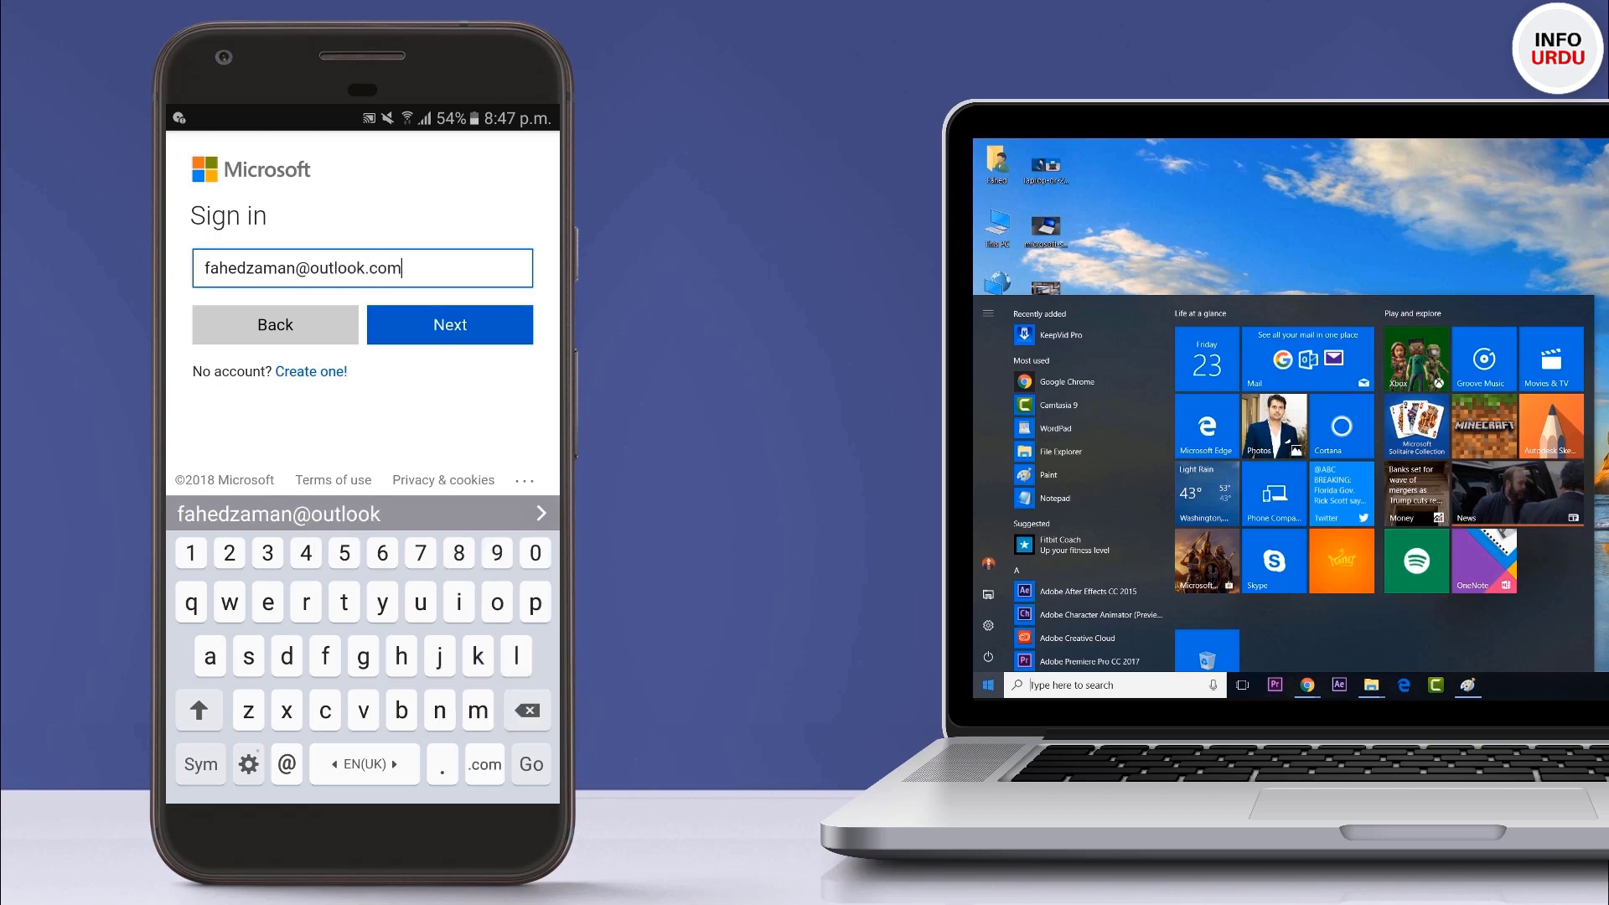
Step: Sign in with the Microsoft account e-mail, then enable missed-call and app notification sync
click(450, 324)
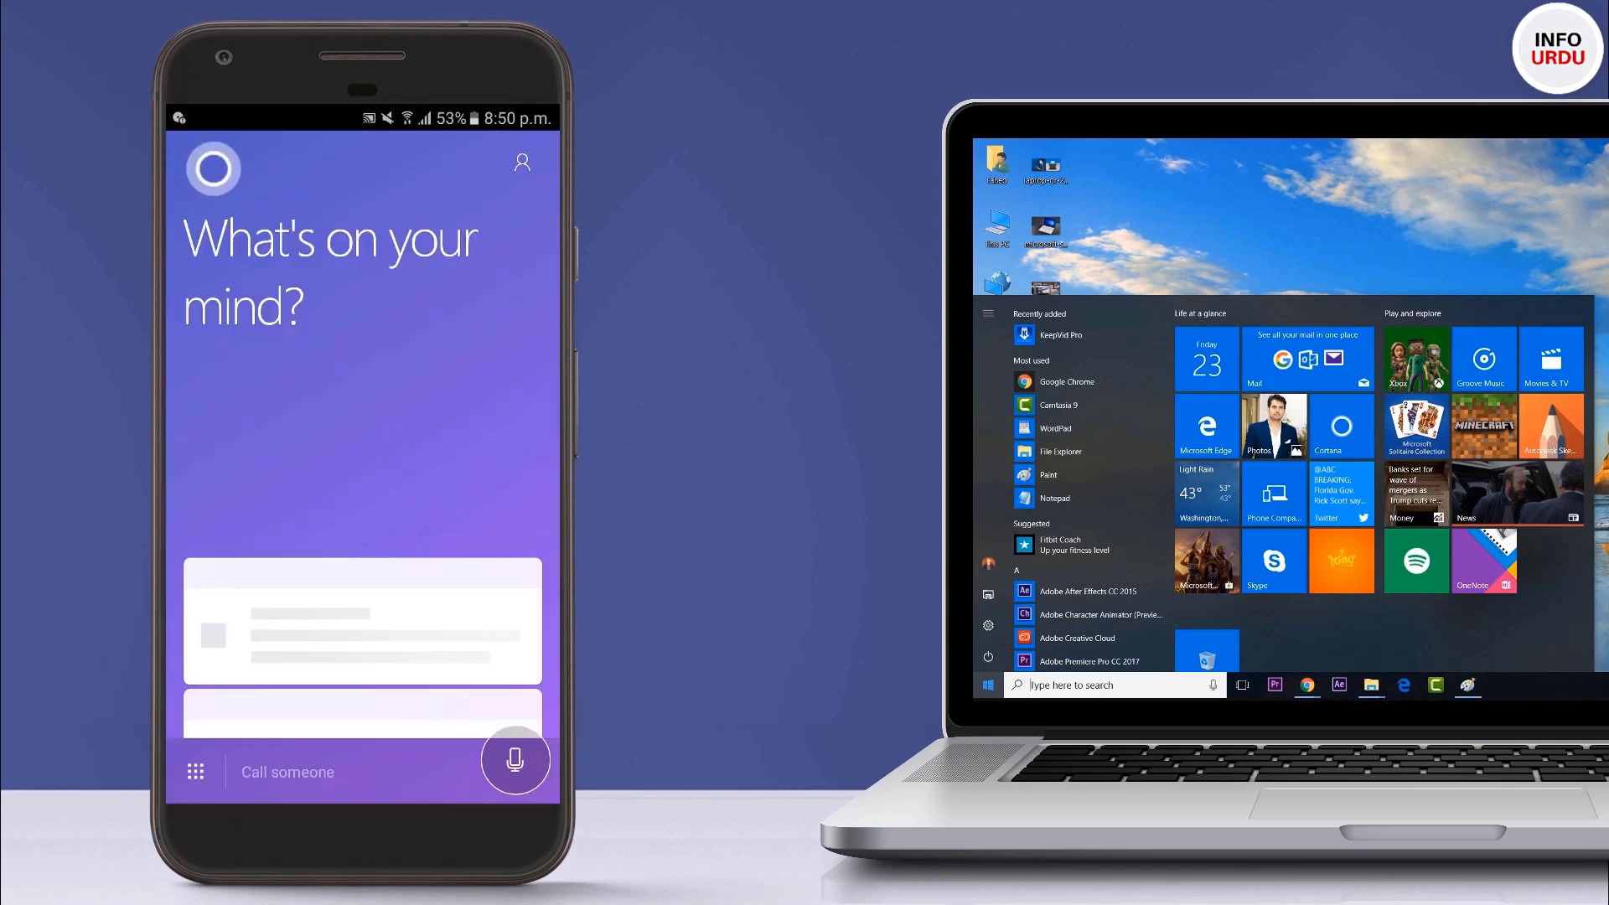
click(213, 169)
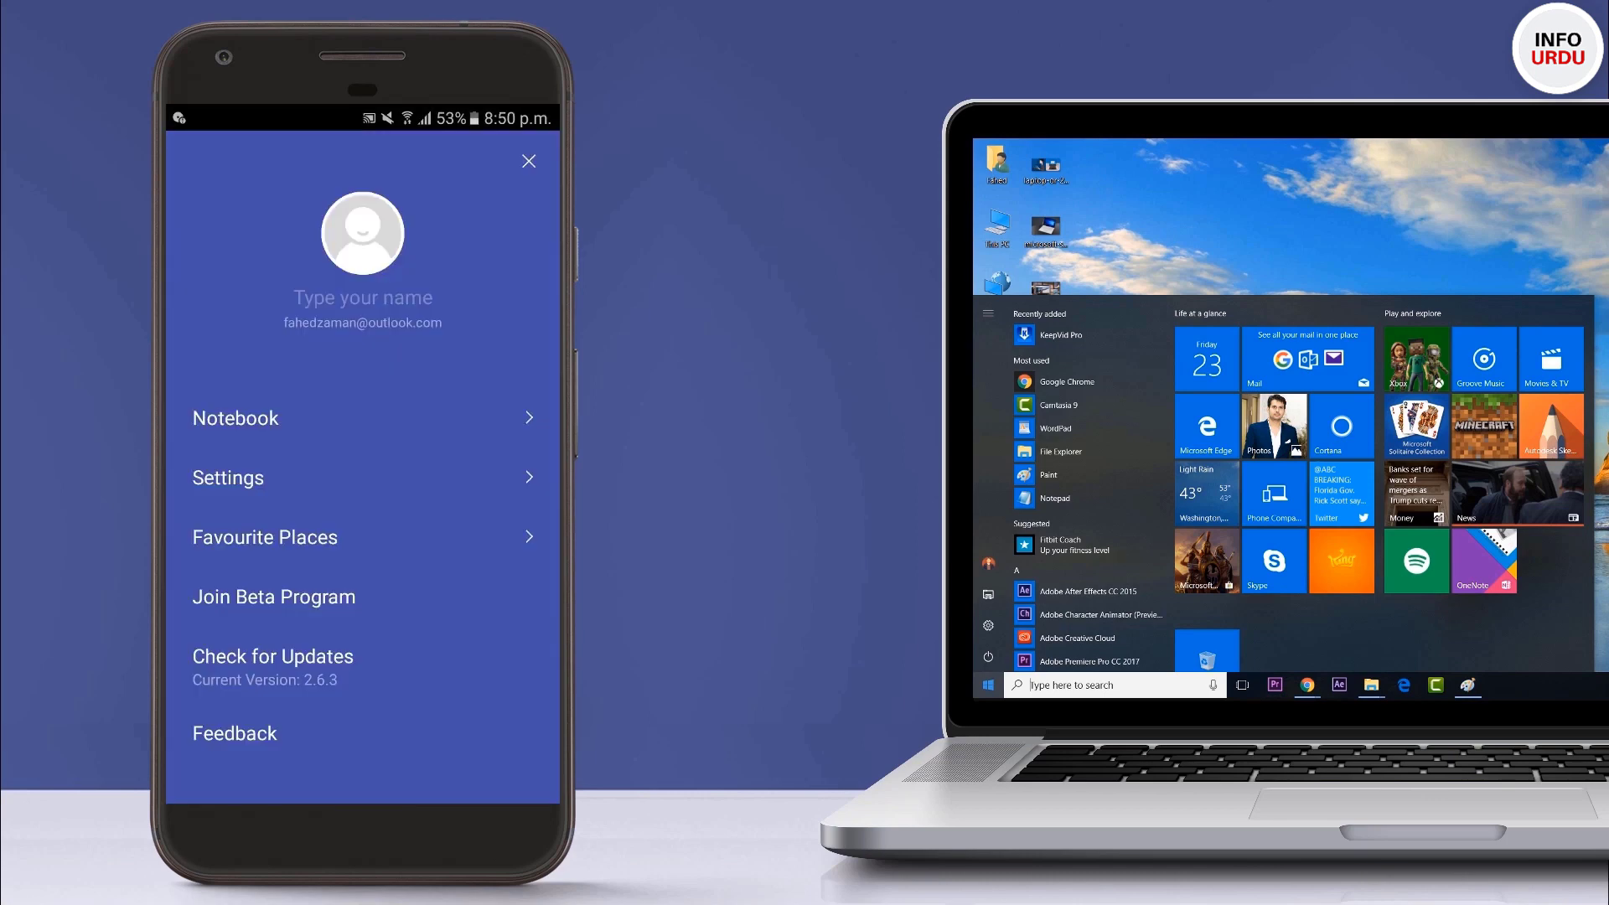
click(228, 477)
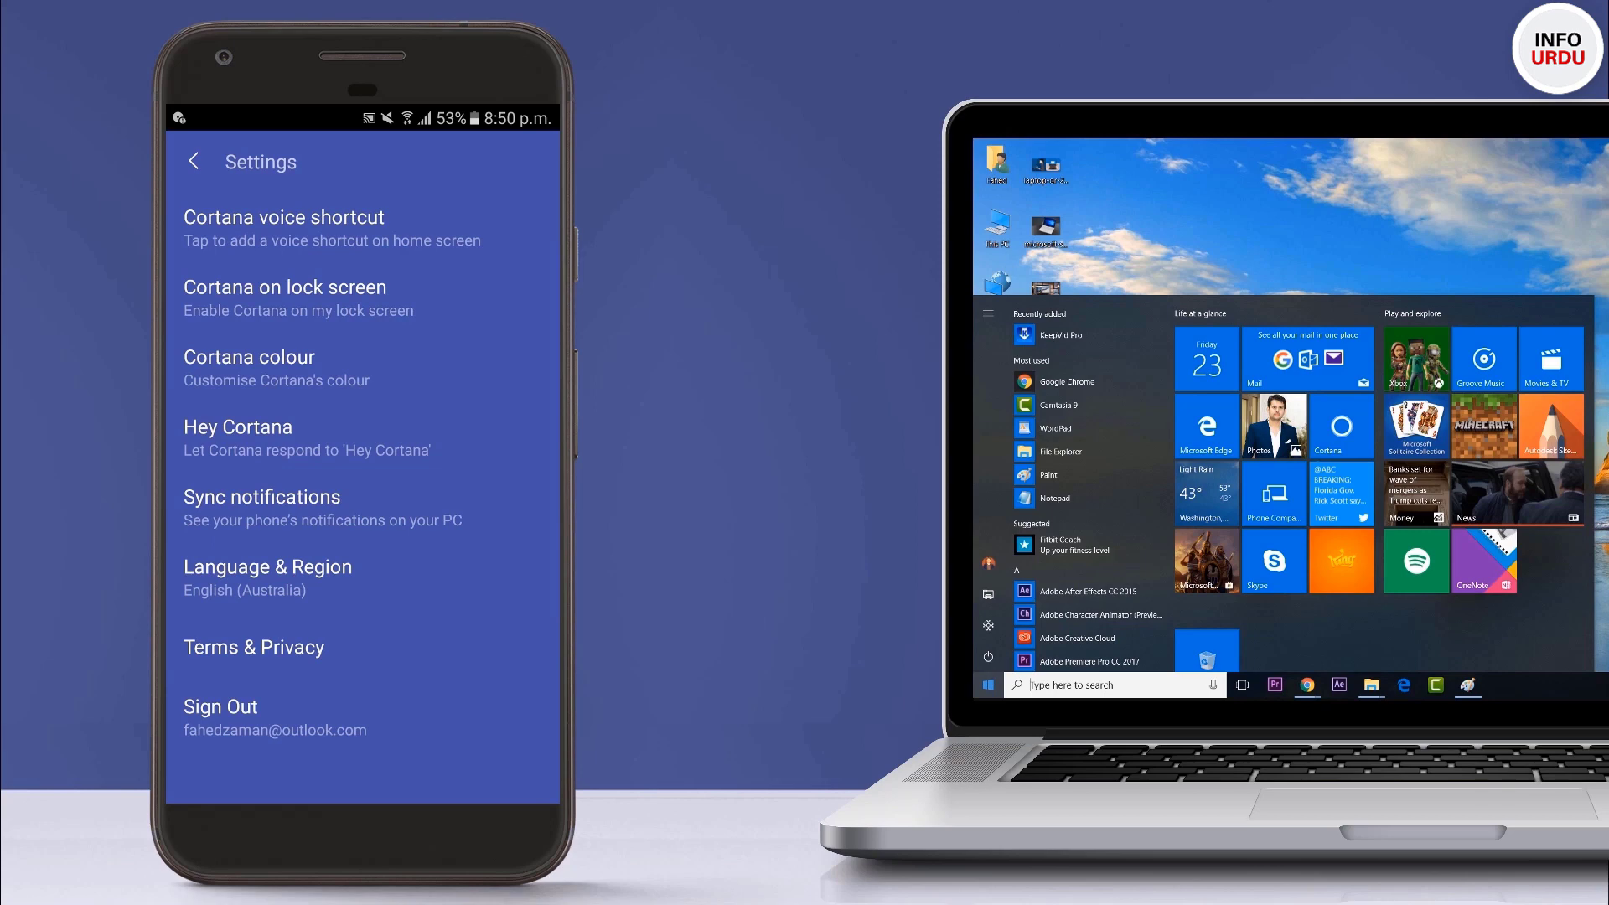
click(263, 507)
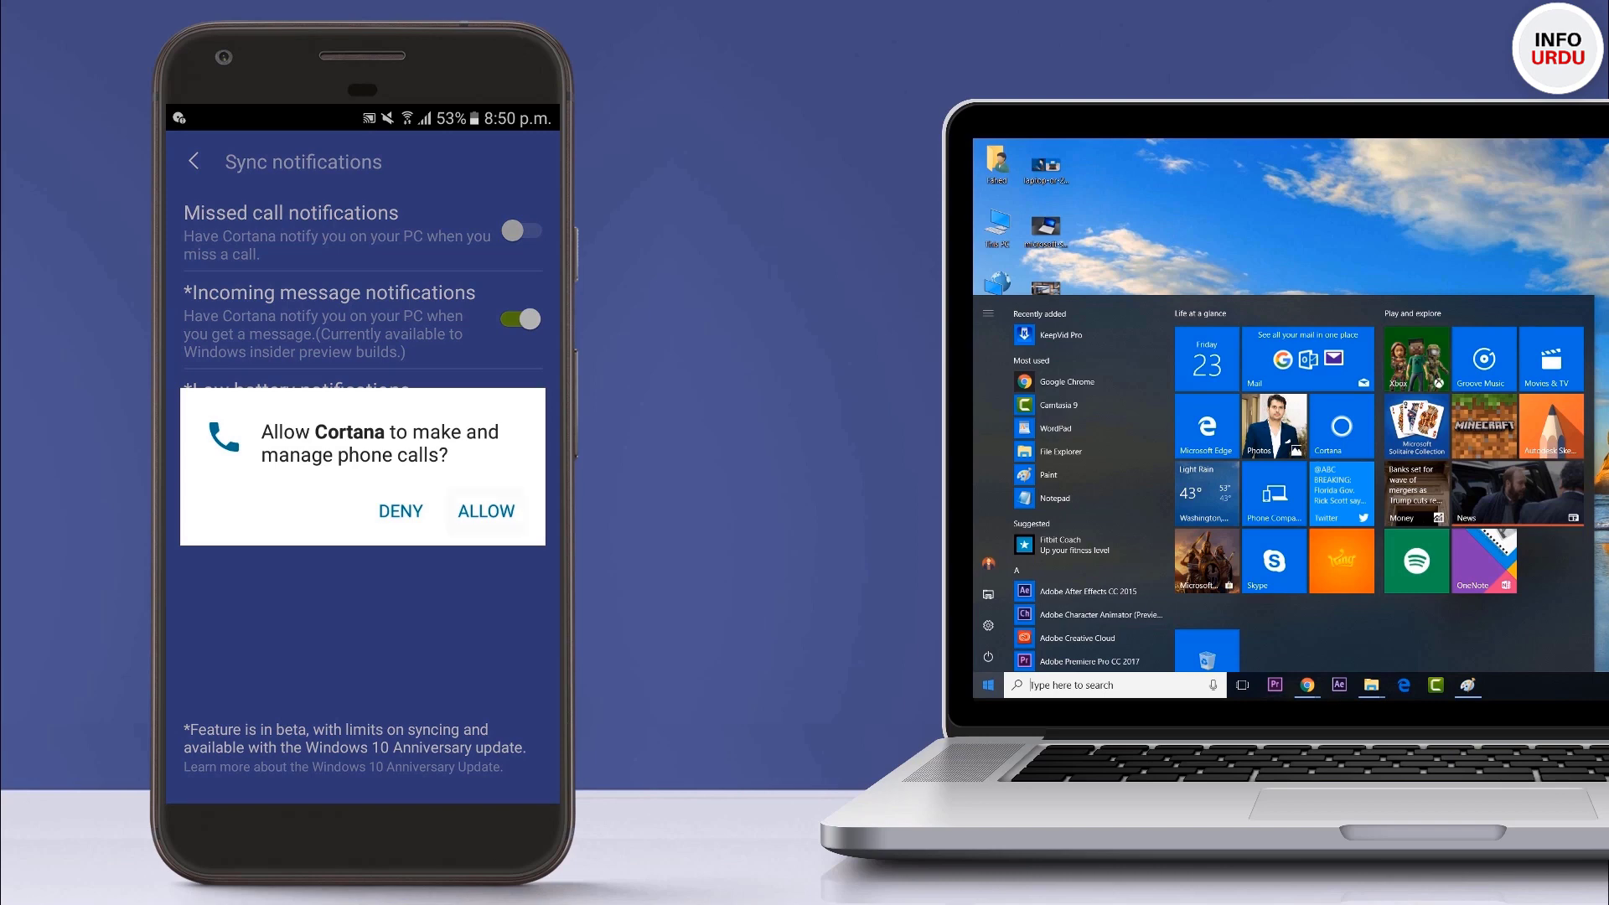
click(486, 511)
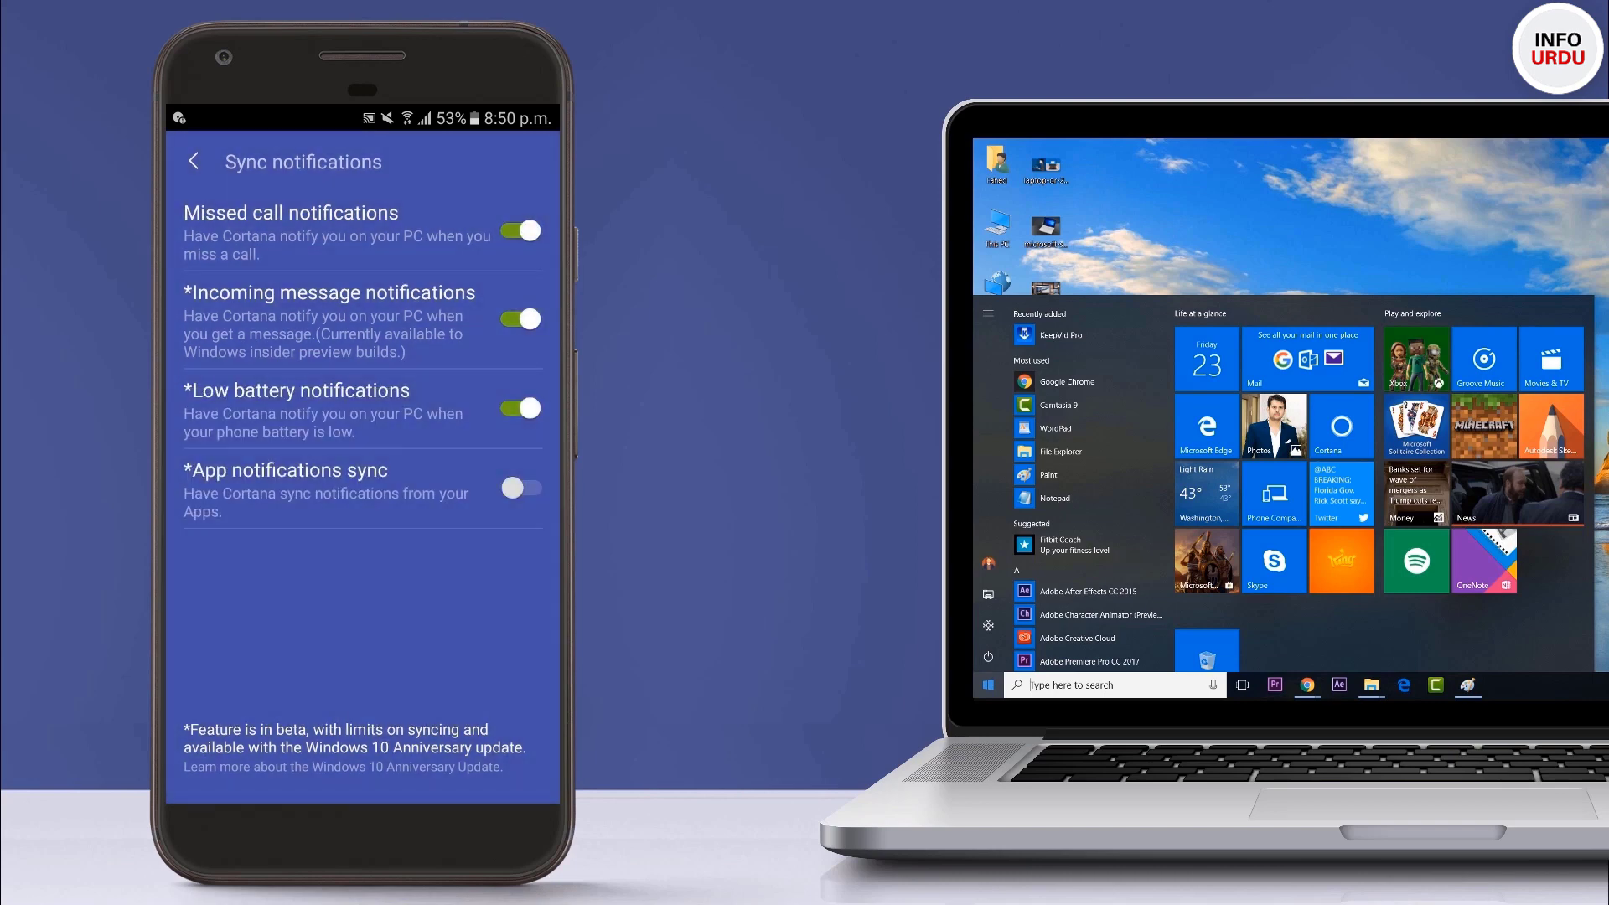
click(521, 487)
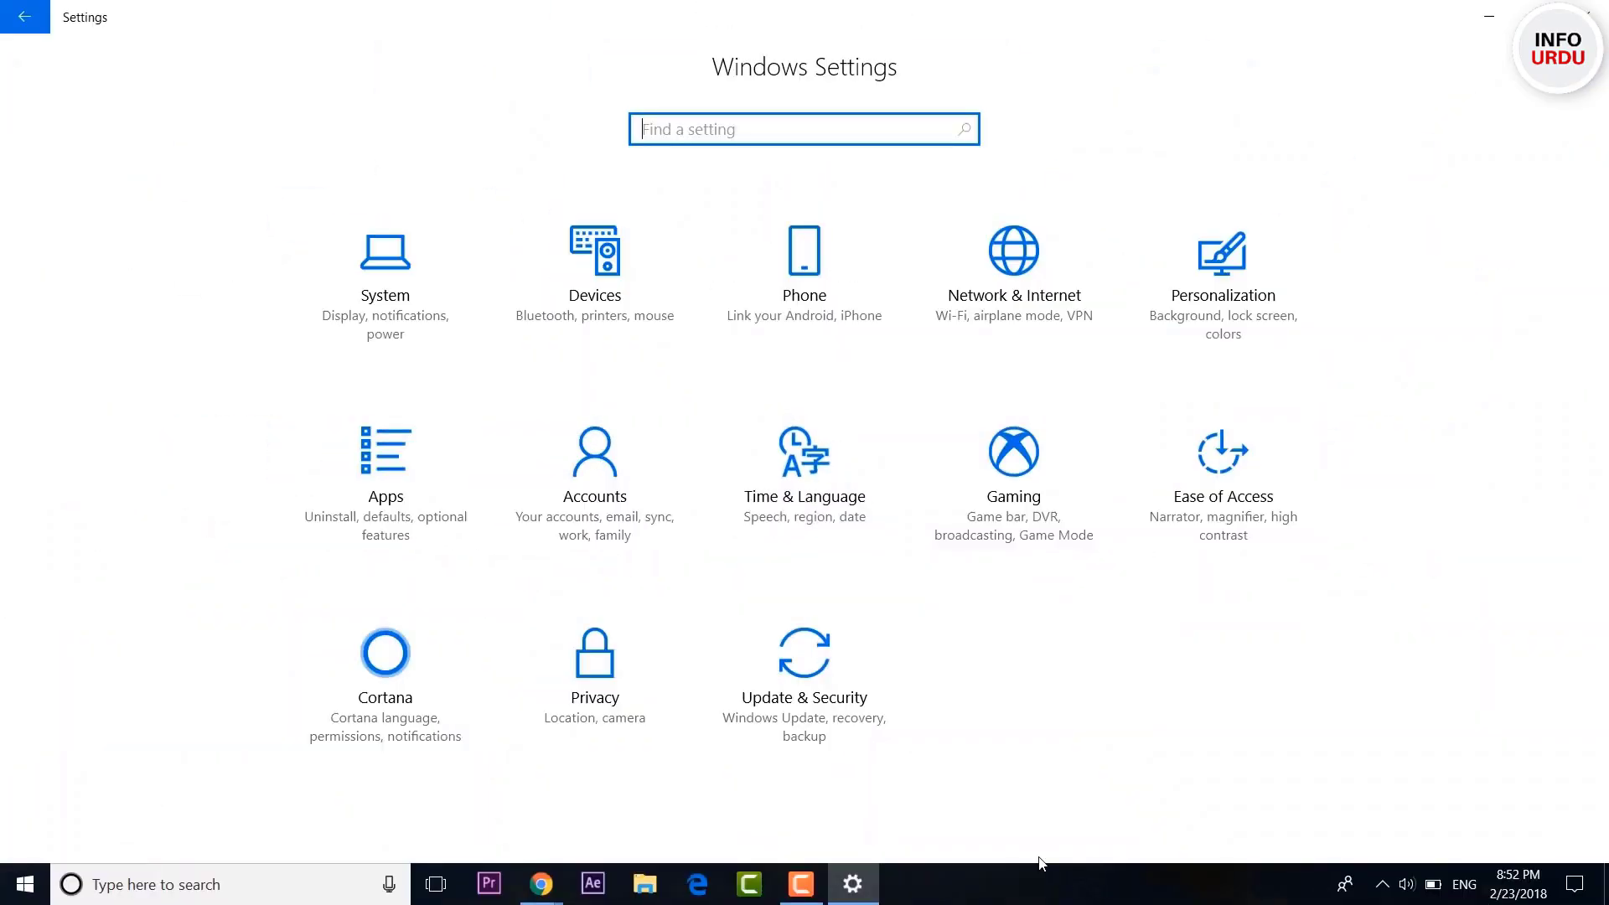
Step: Turn on Send notifications between devices and open the upload-to-cloud setting under Manage notifications
click(379, 692)
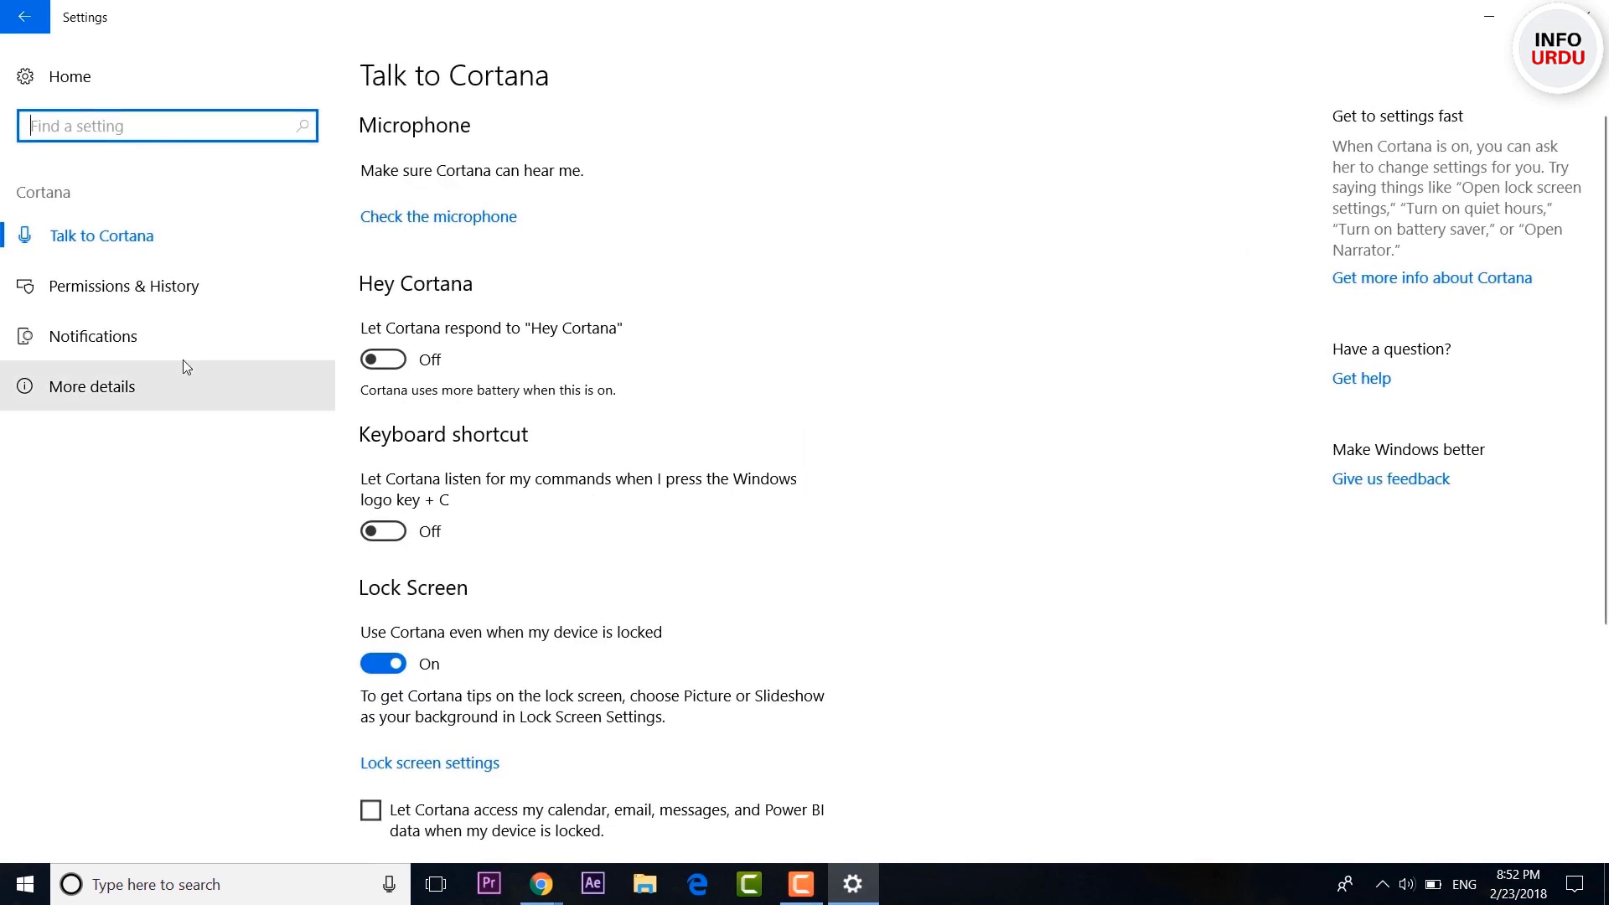
click(204, 353)
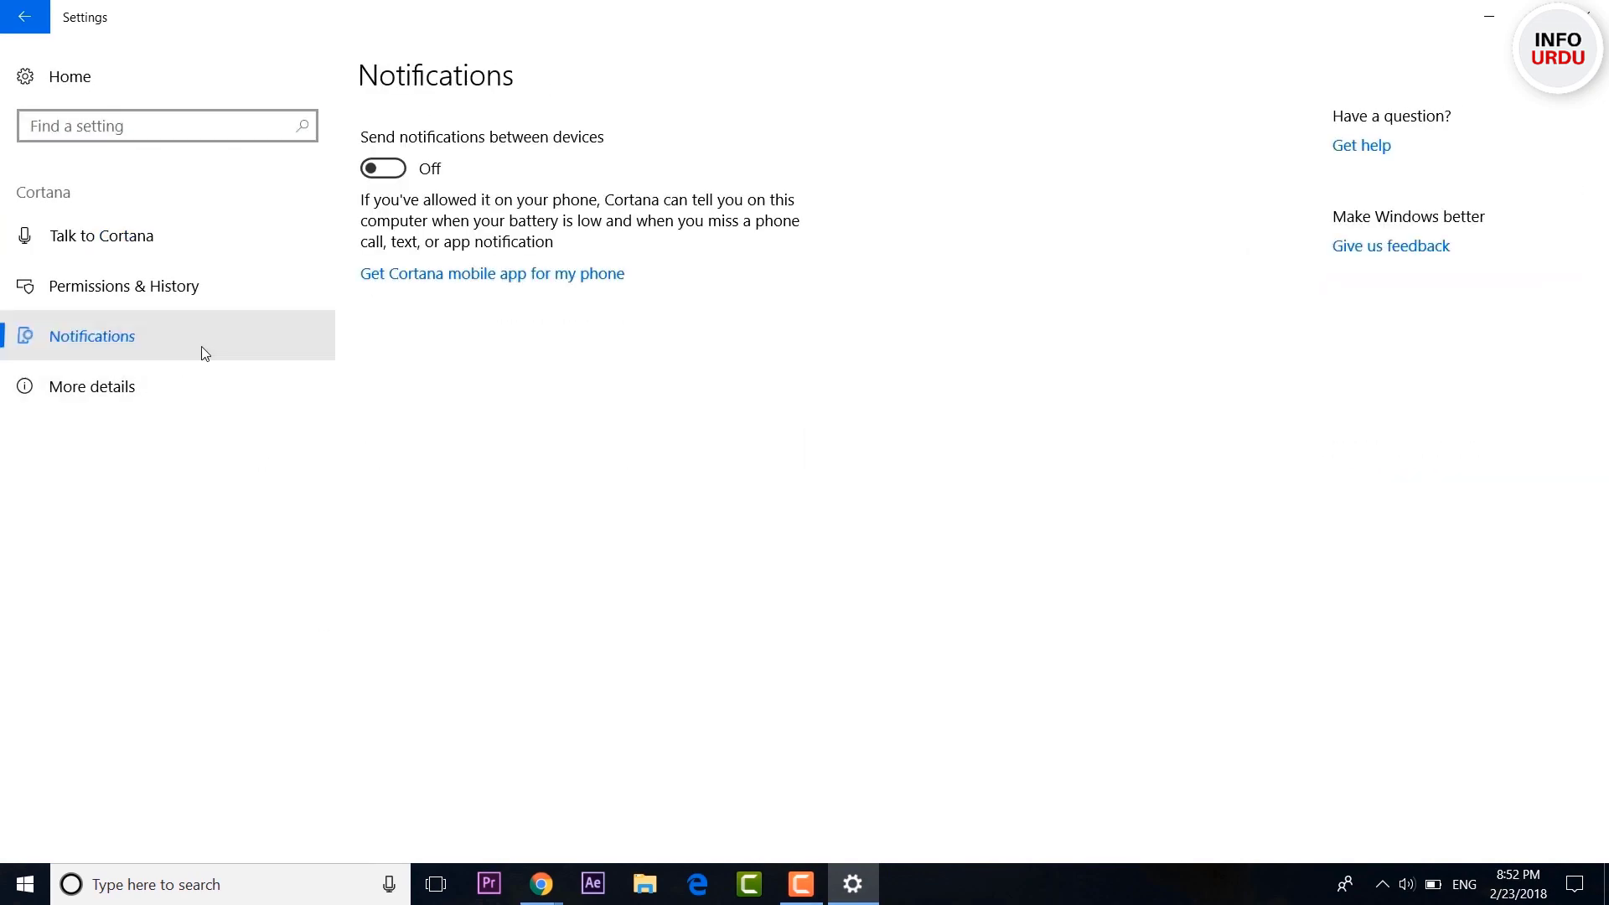
click(397, 170)
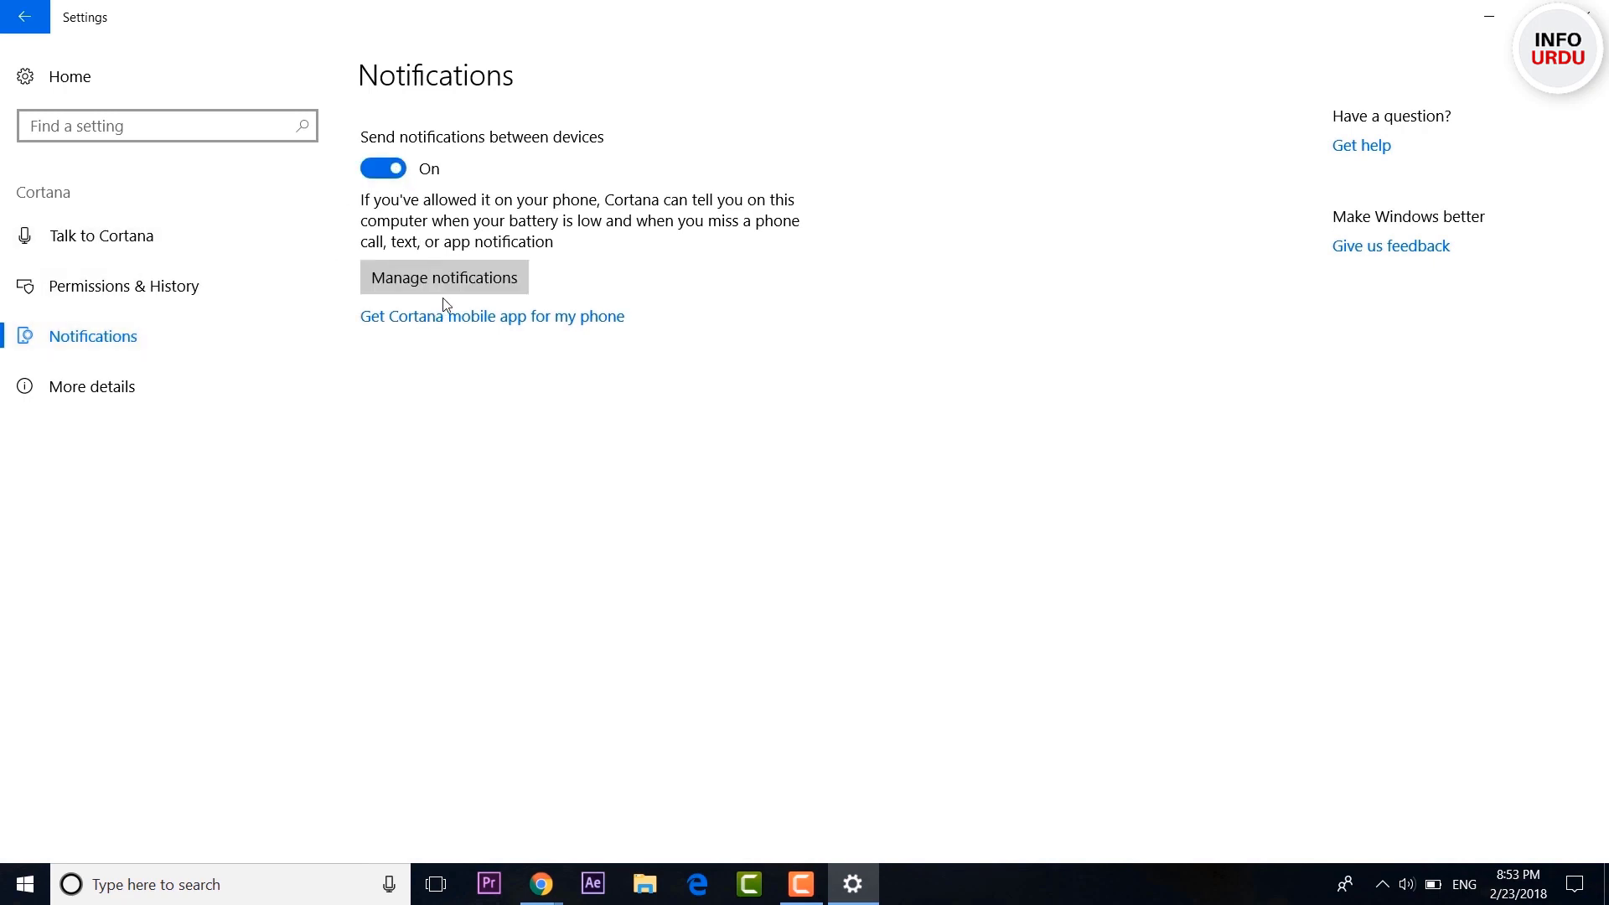
click(446, 285)
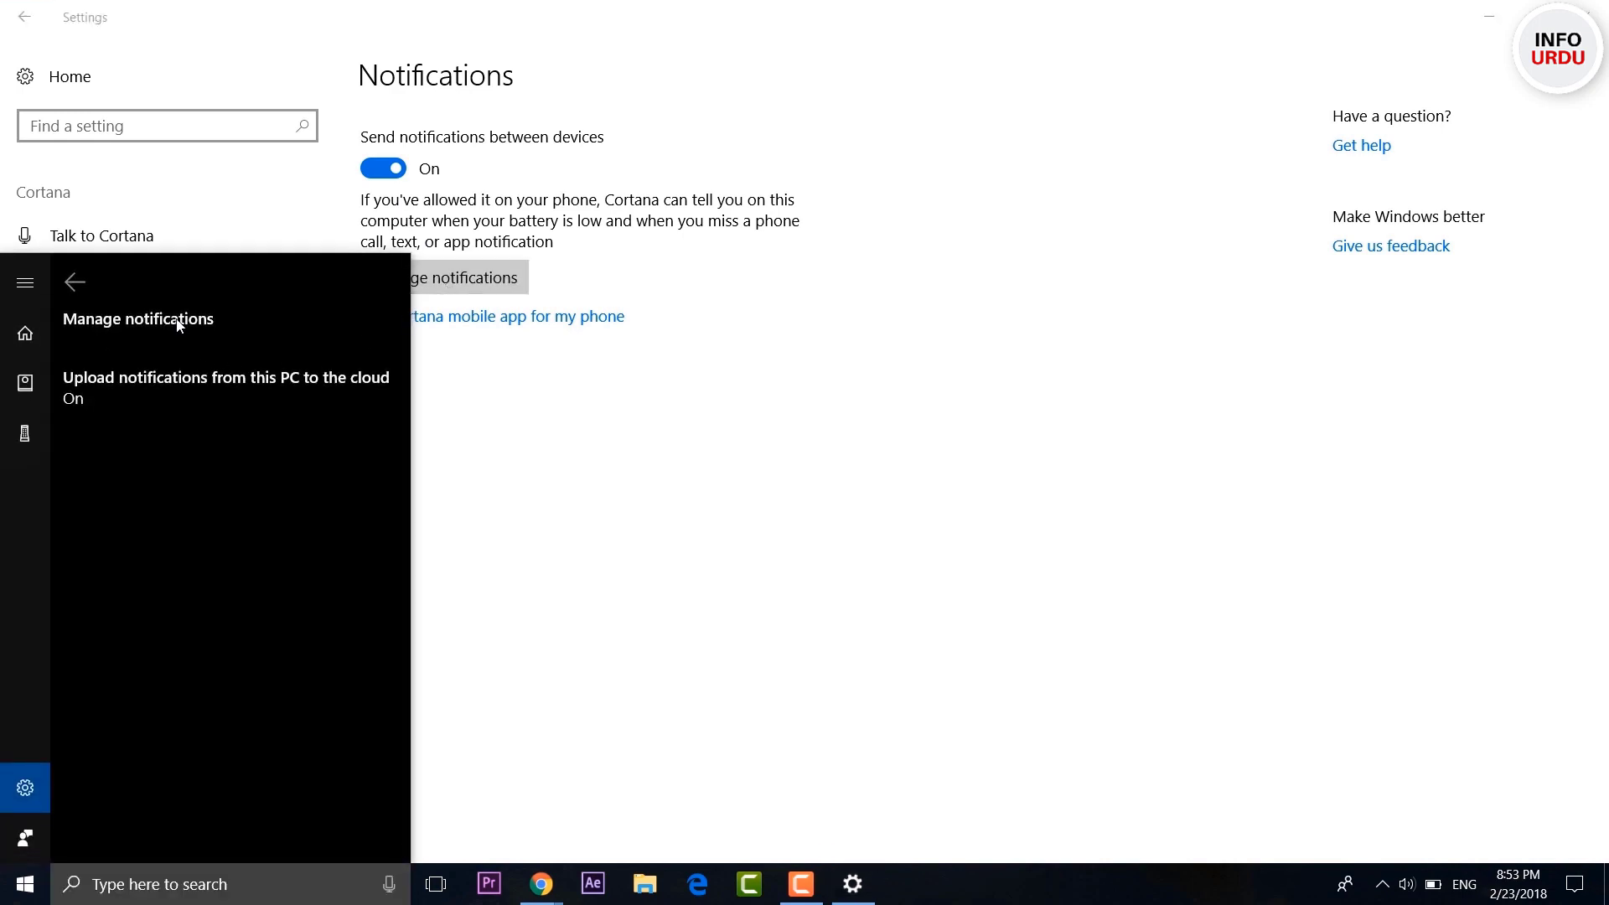
click(185, 383)
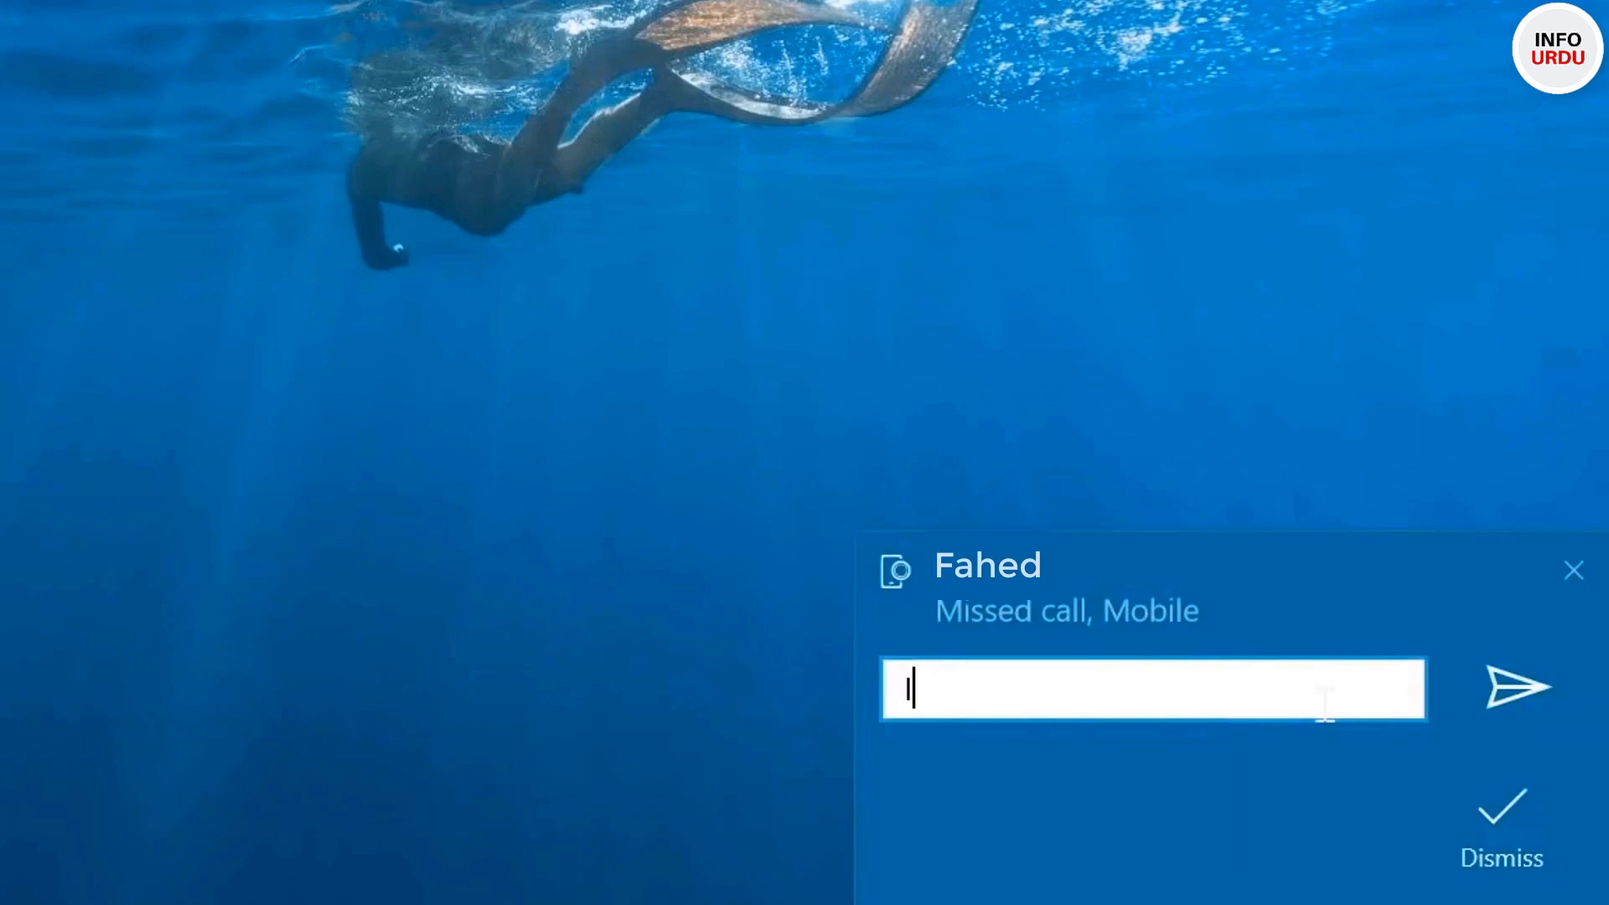
Step: Reply 'I'll call you back!' to the missed-call notification and send it
text(I'll call you back!)
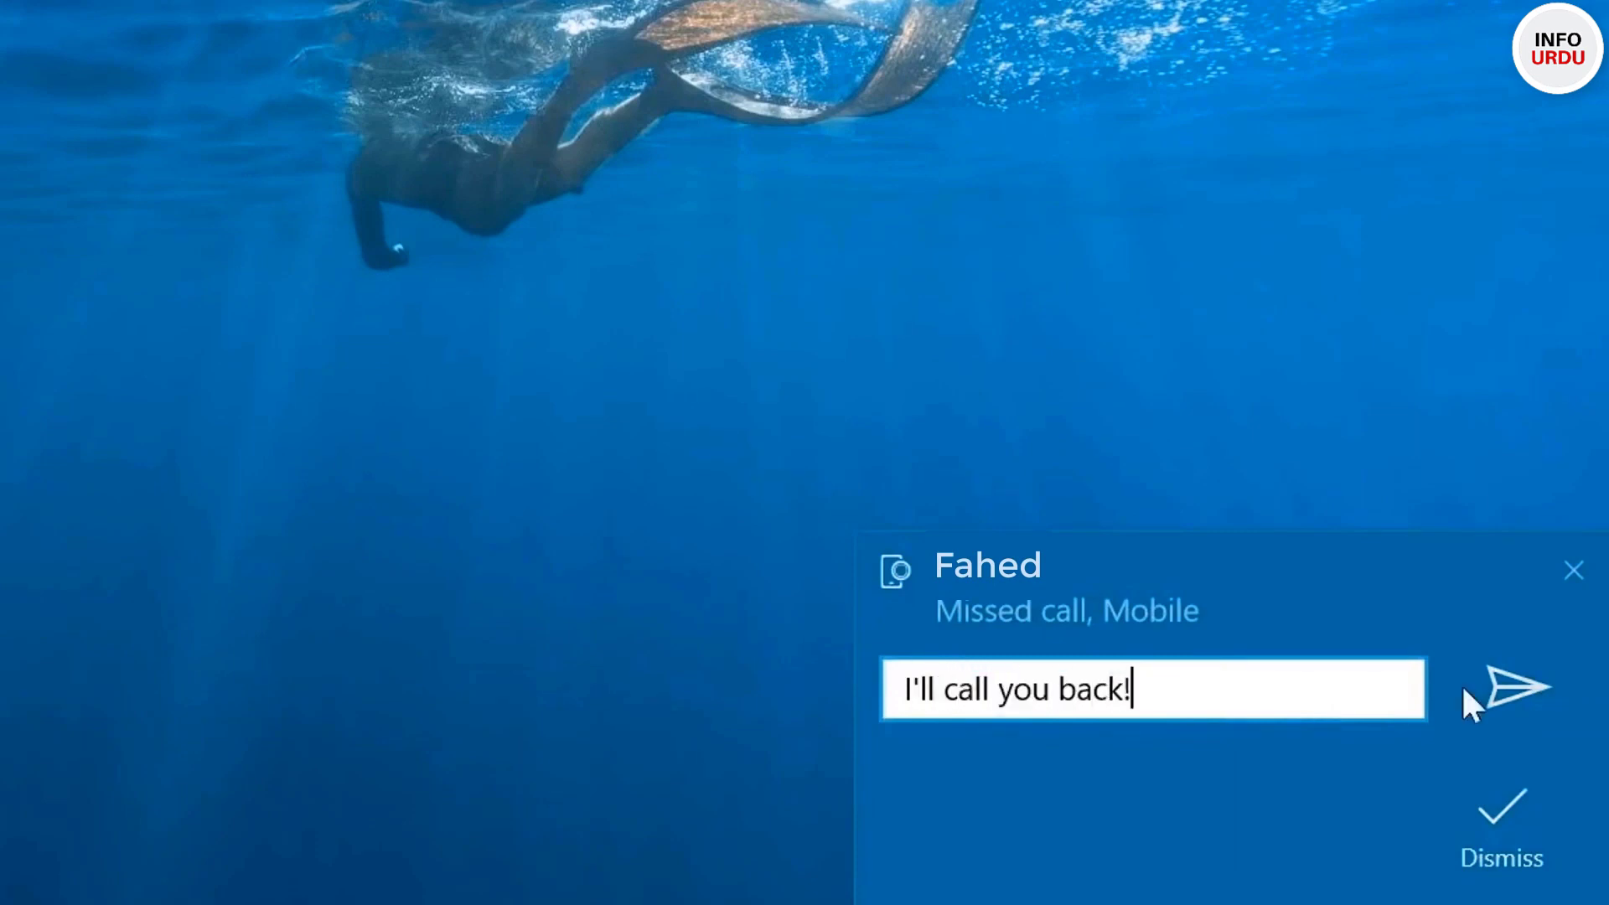
click(1497, 682)
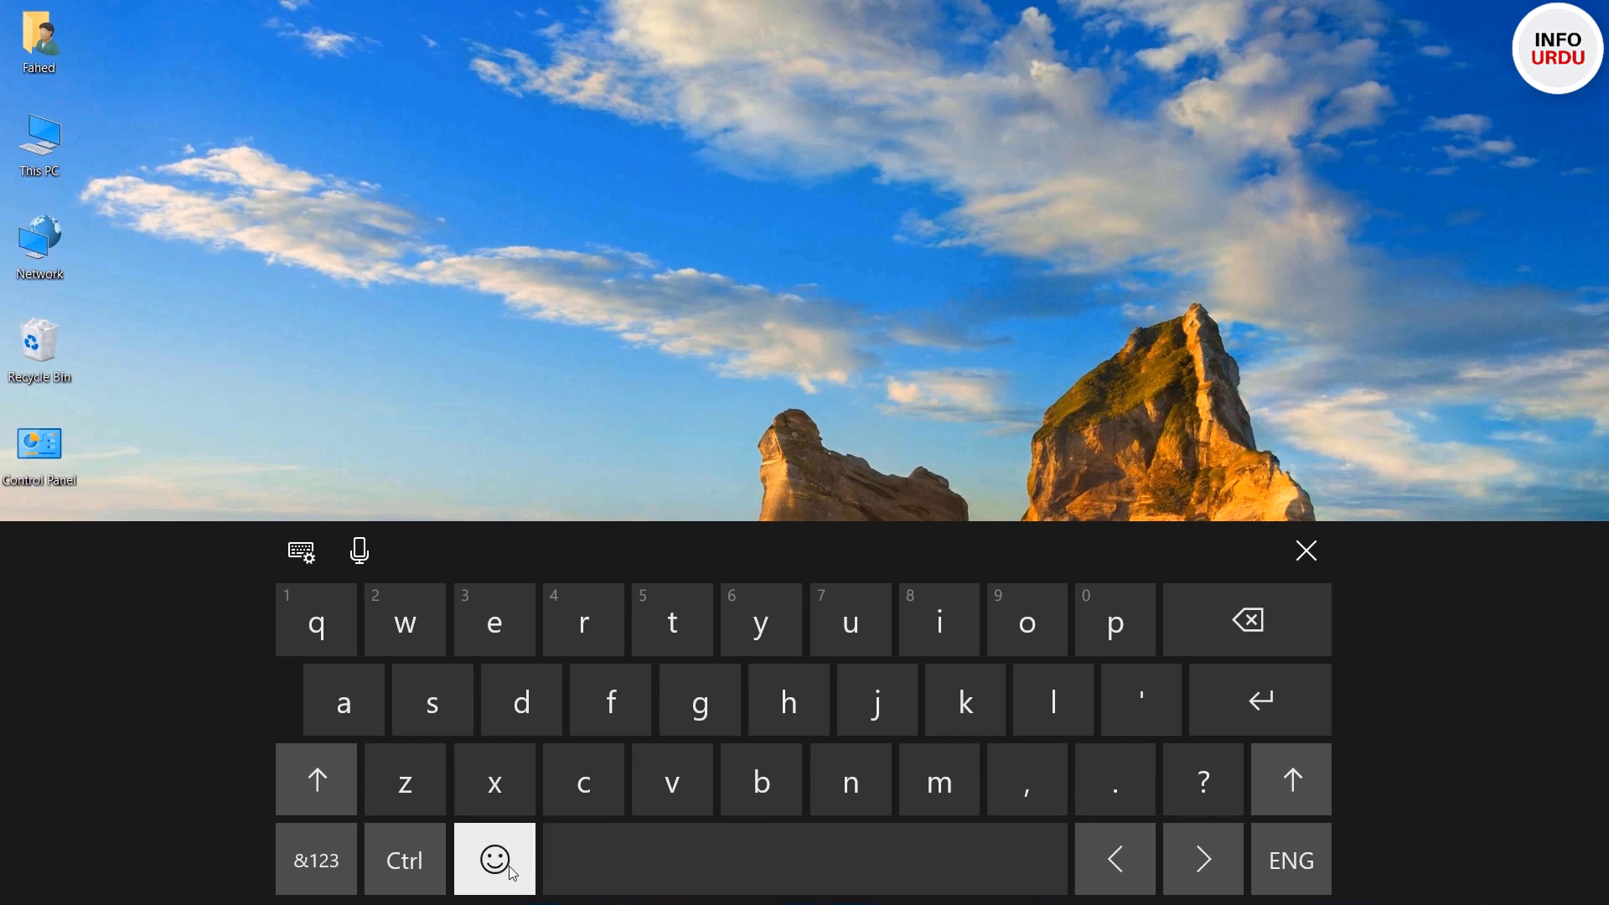
Step: Browse the smiley, people, celebration and food emoji sets on the touch keyboard
click(512, 872)
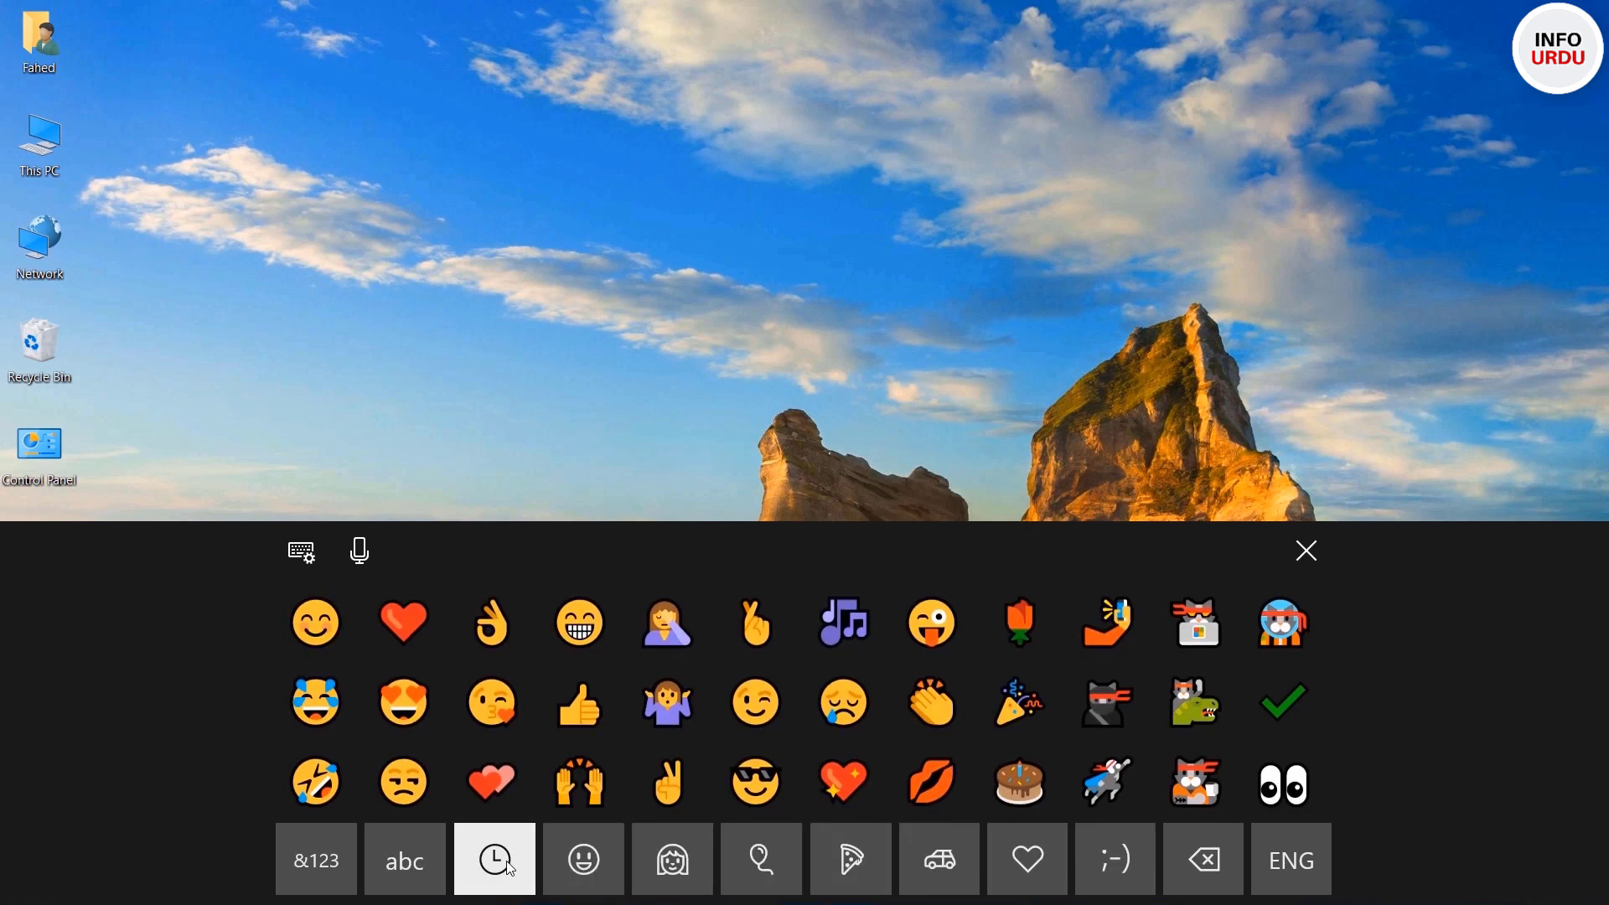
click(604, 869)
click(690, 865)
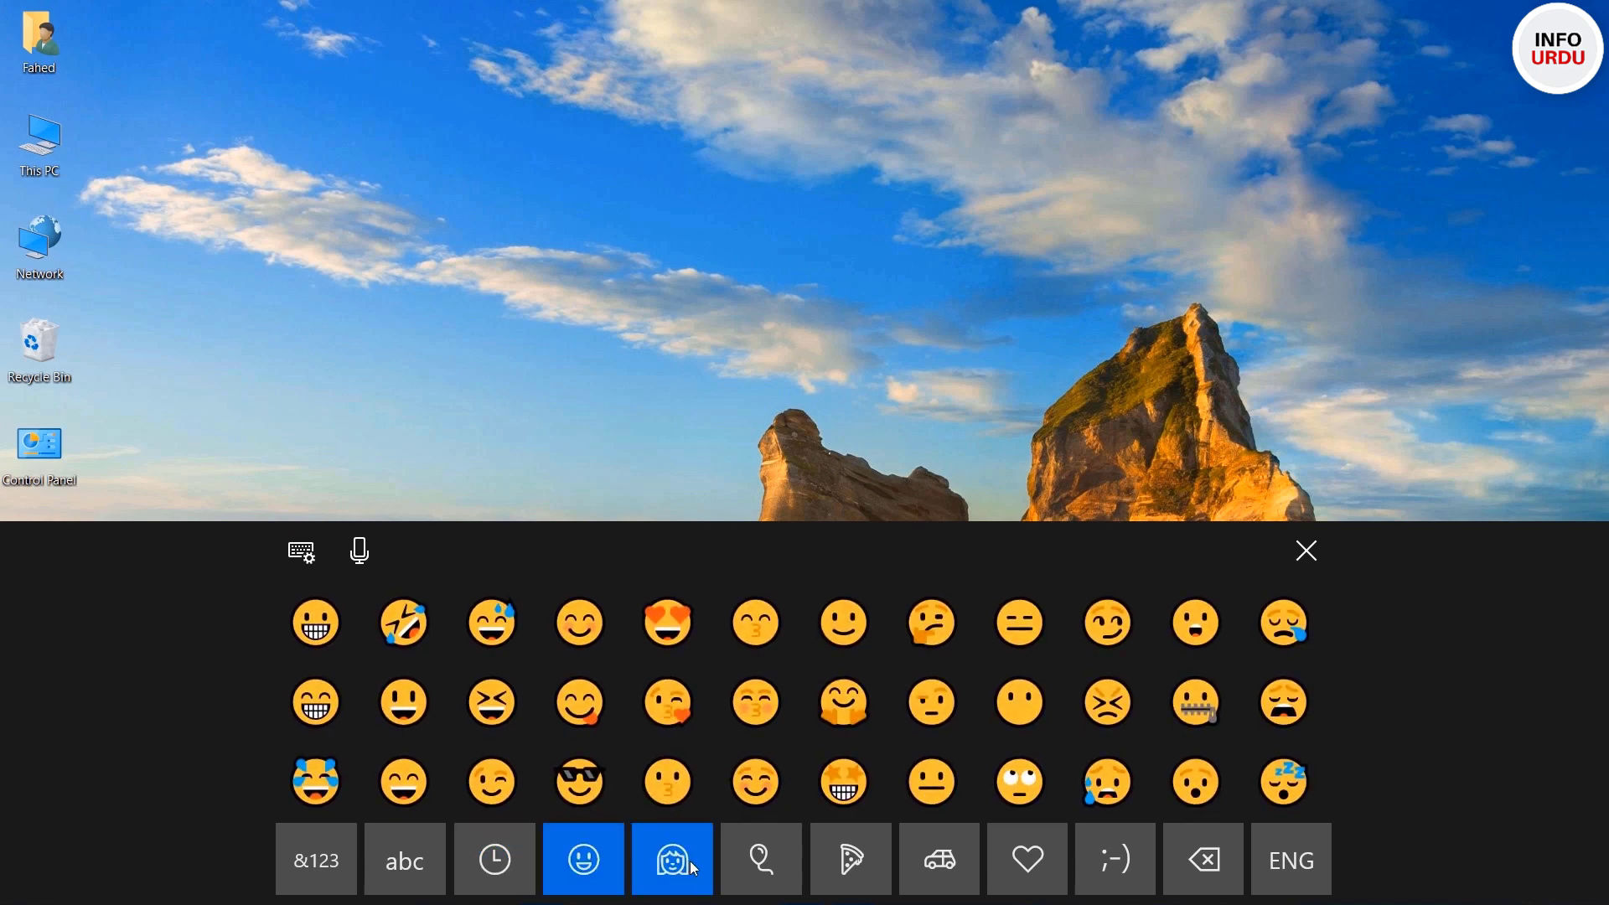
click(771, 865)
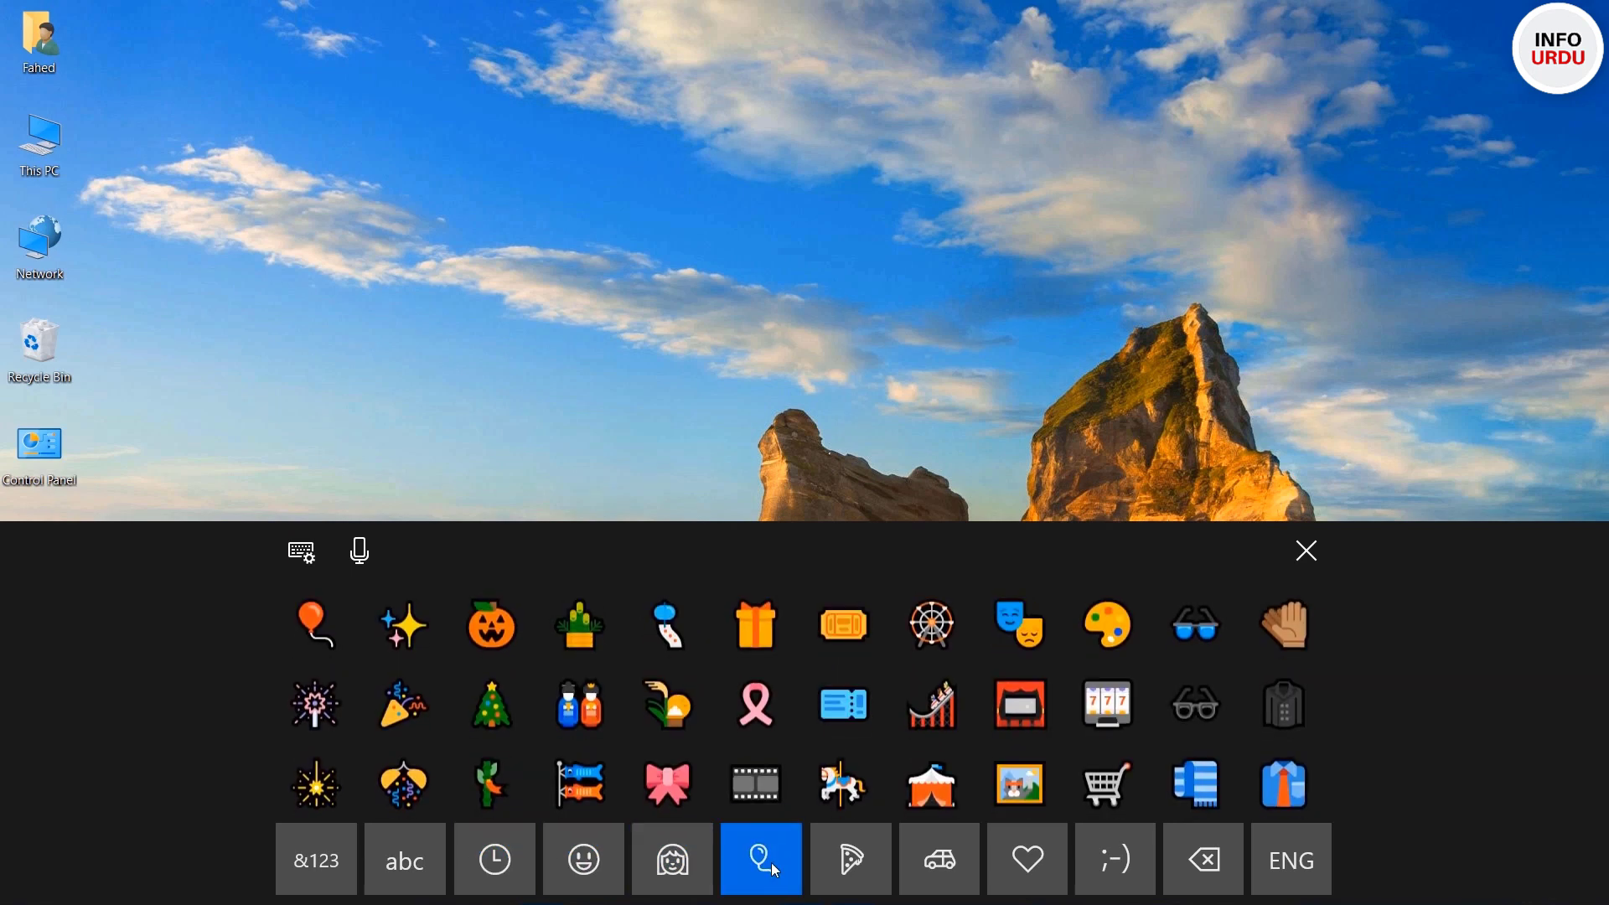
click(853, 866)
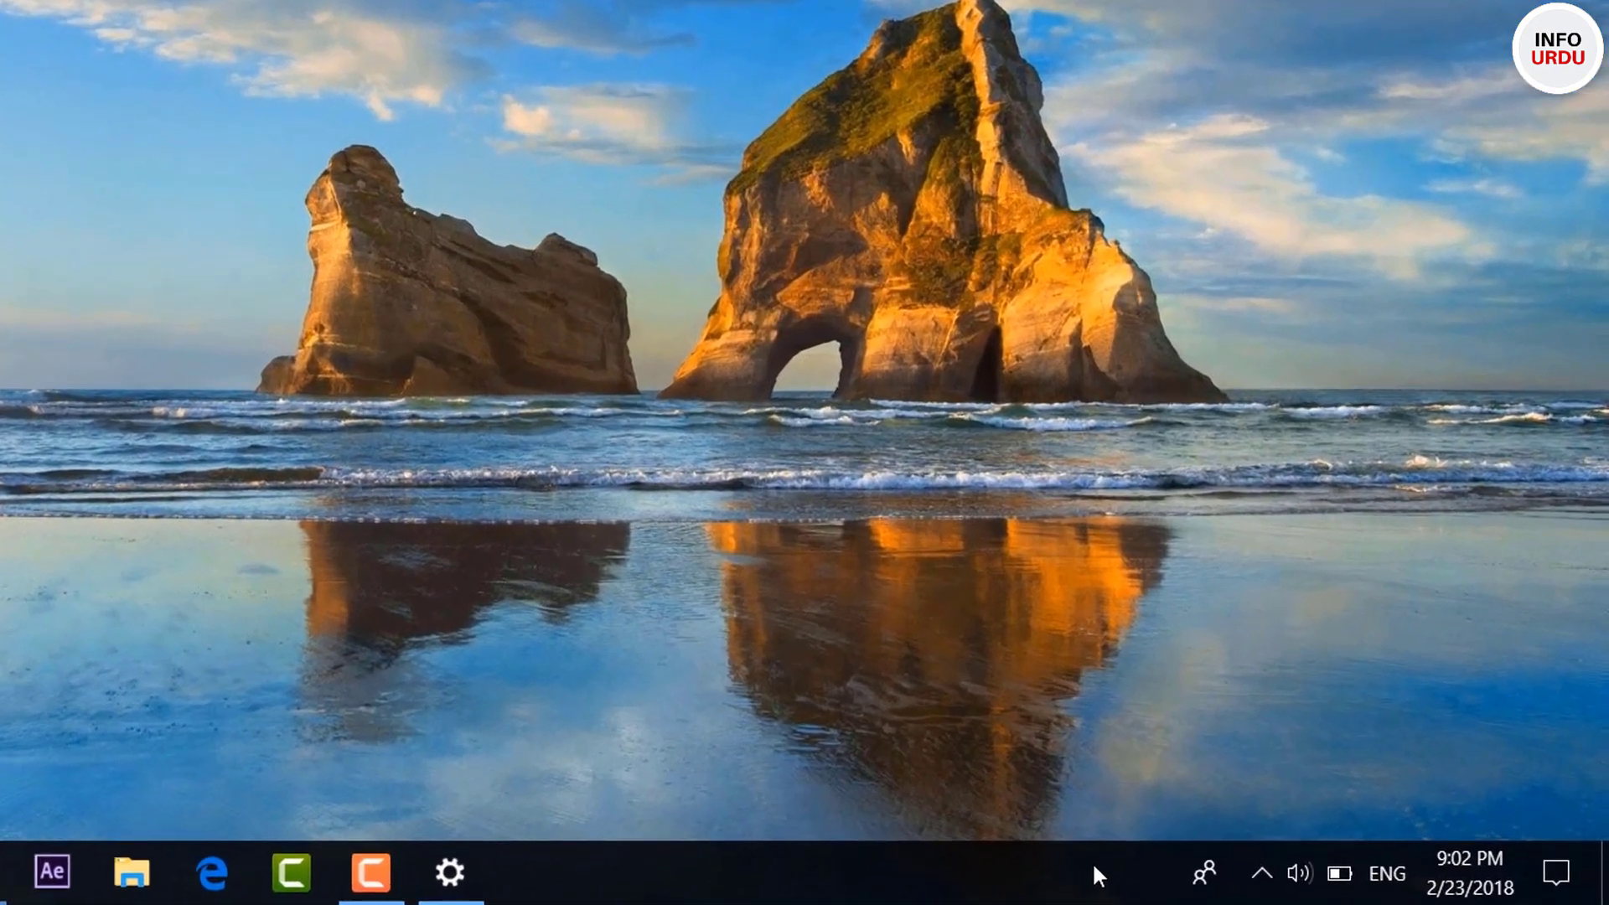
Step: Add the touch keyboard button to the tray, then open its smiley and people emoji sets
right_click(1276, 886)
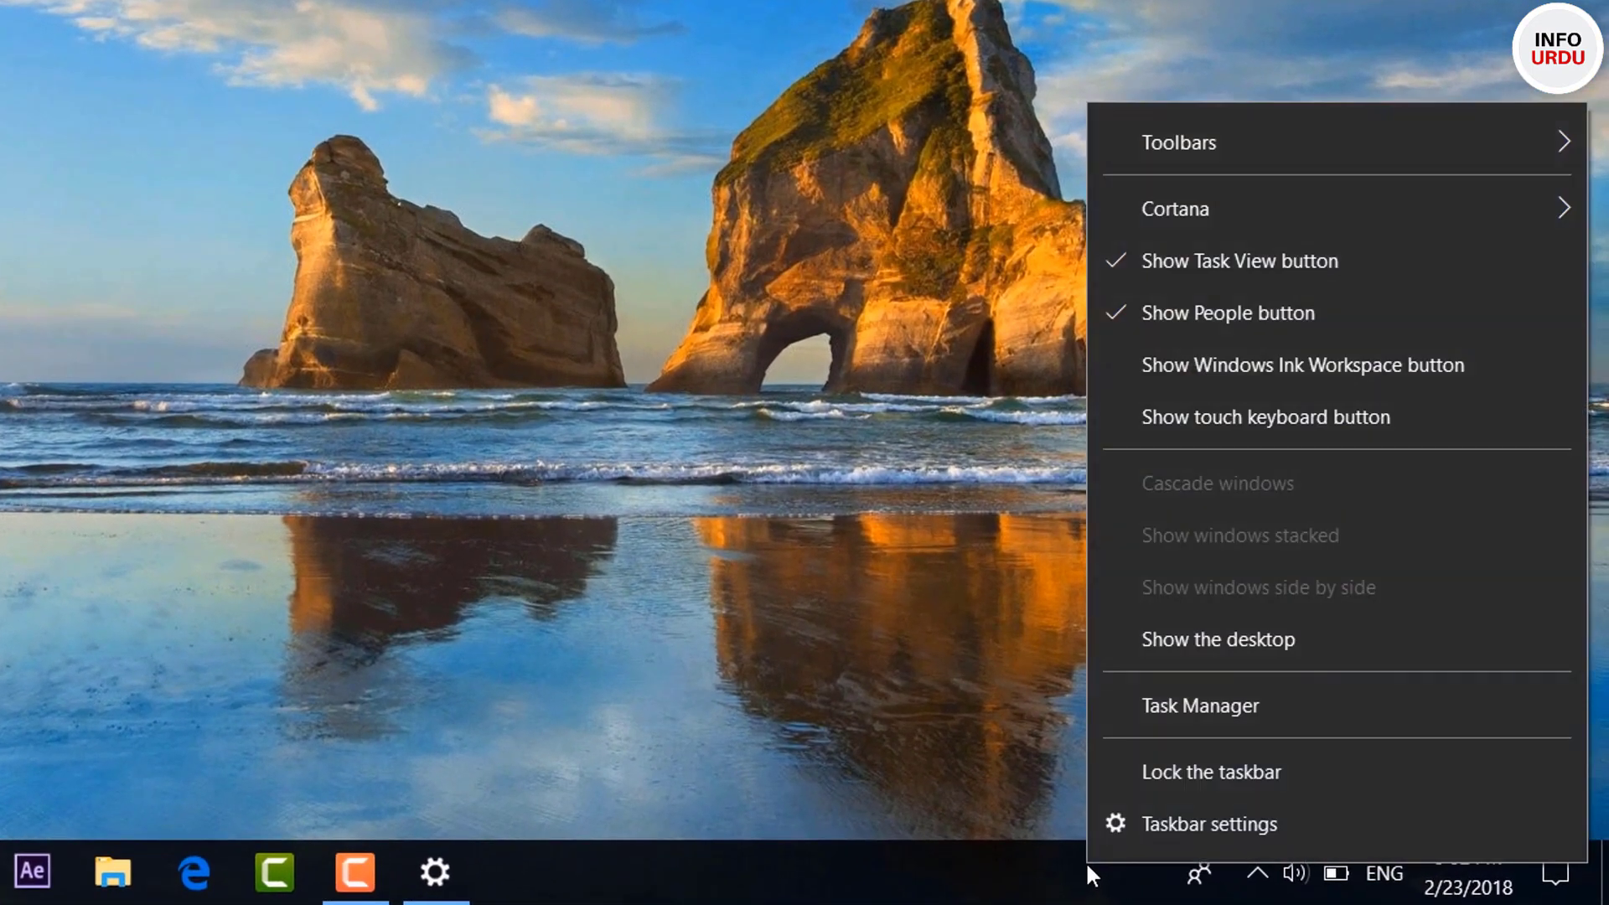
click(1150, 428)
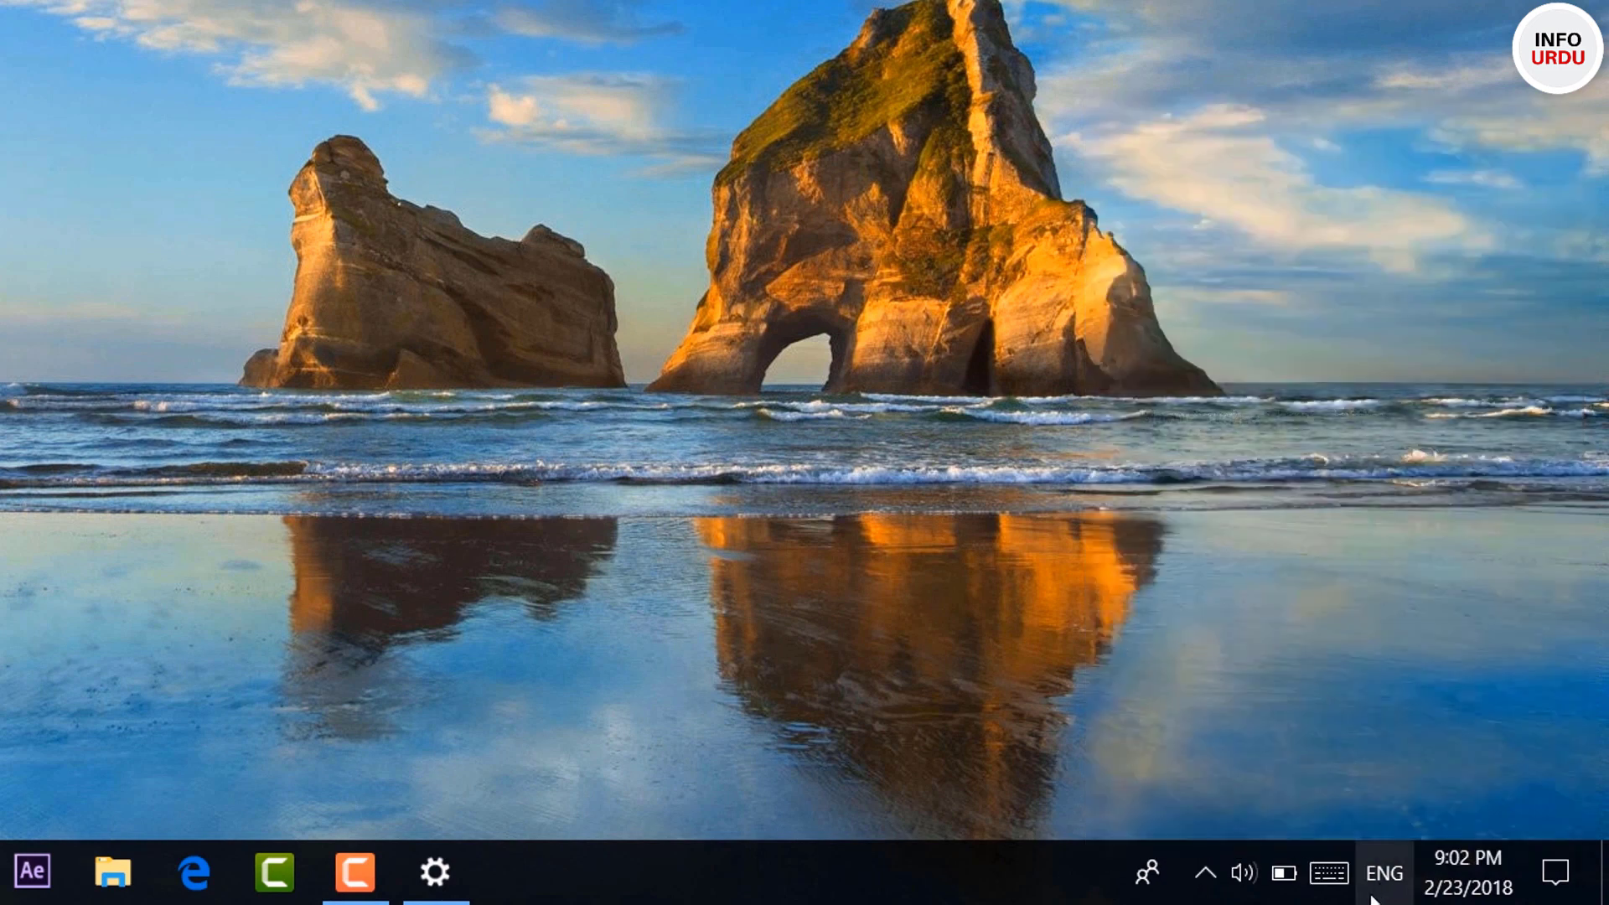
click(1329, 878)
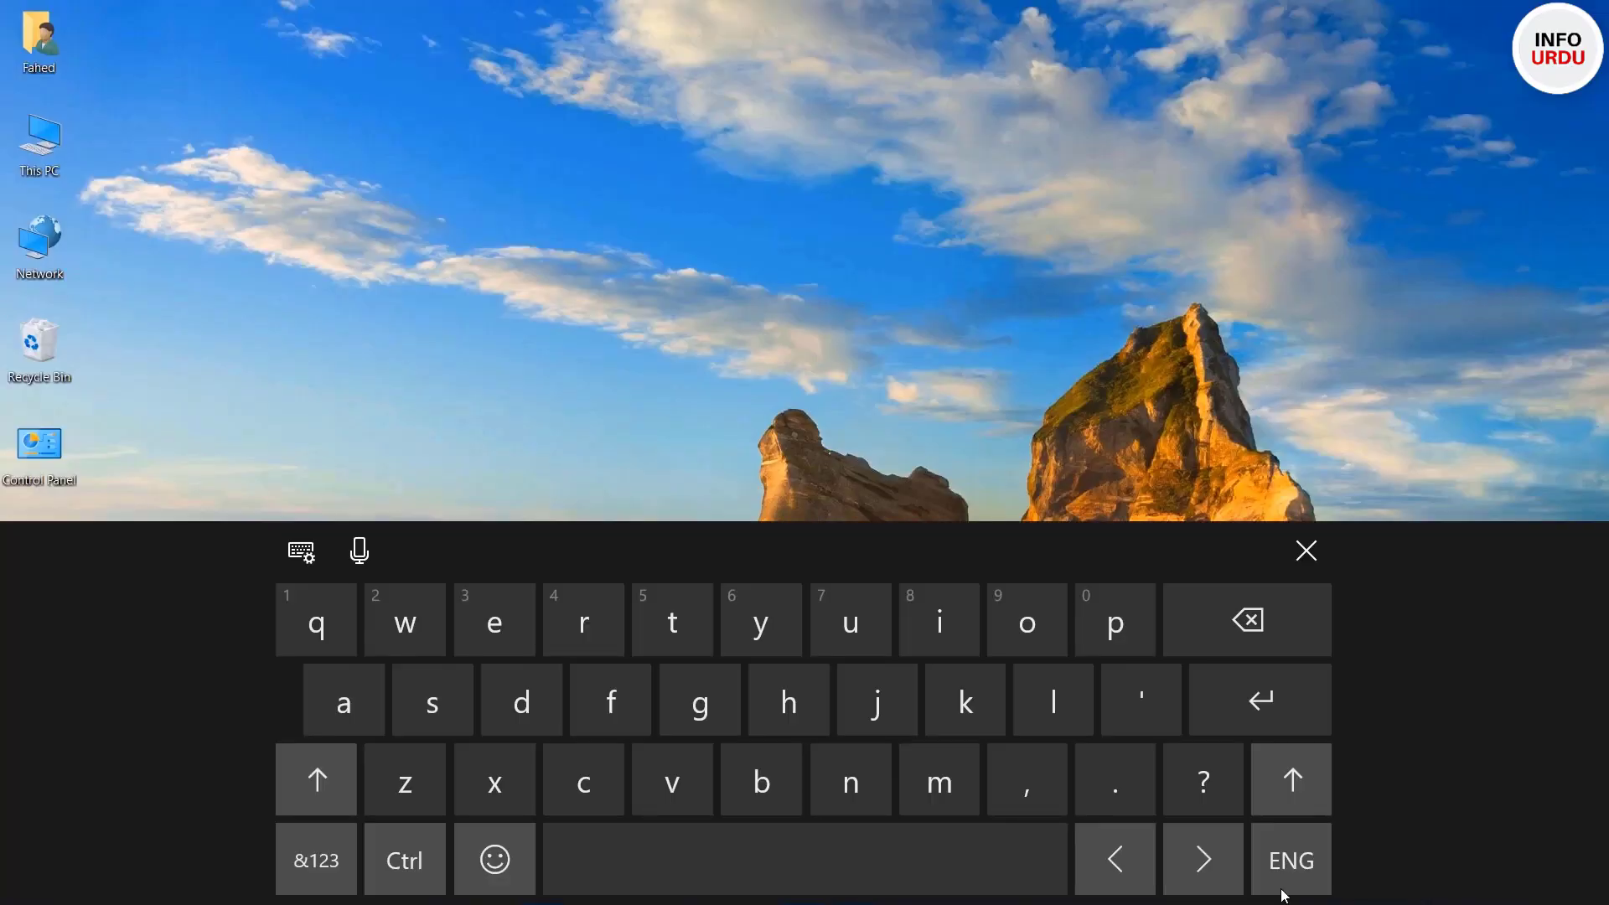
click(495, 861)
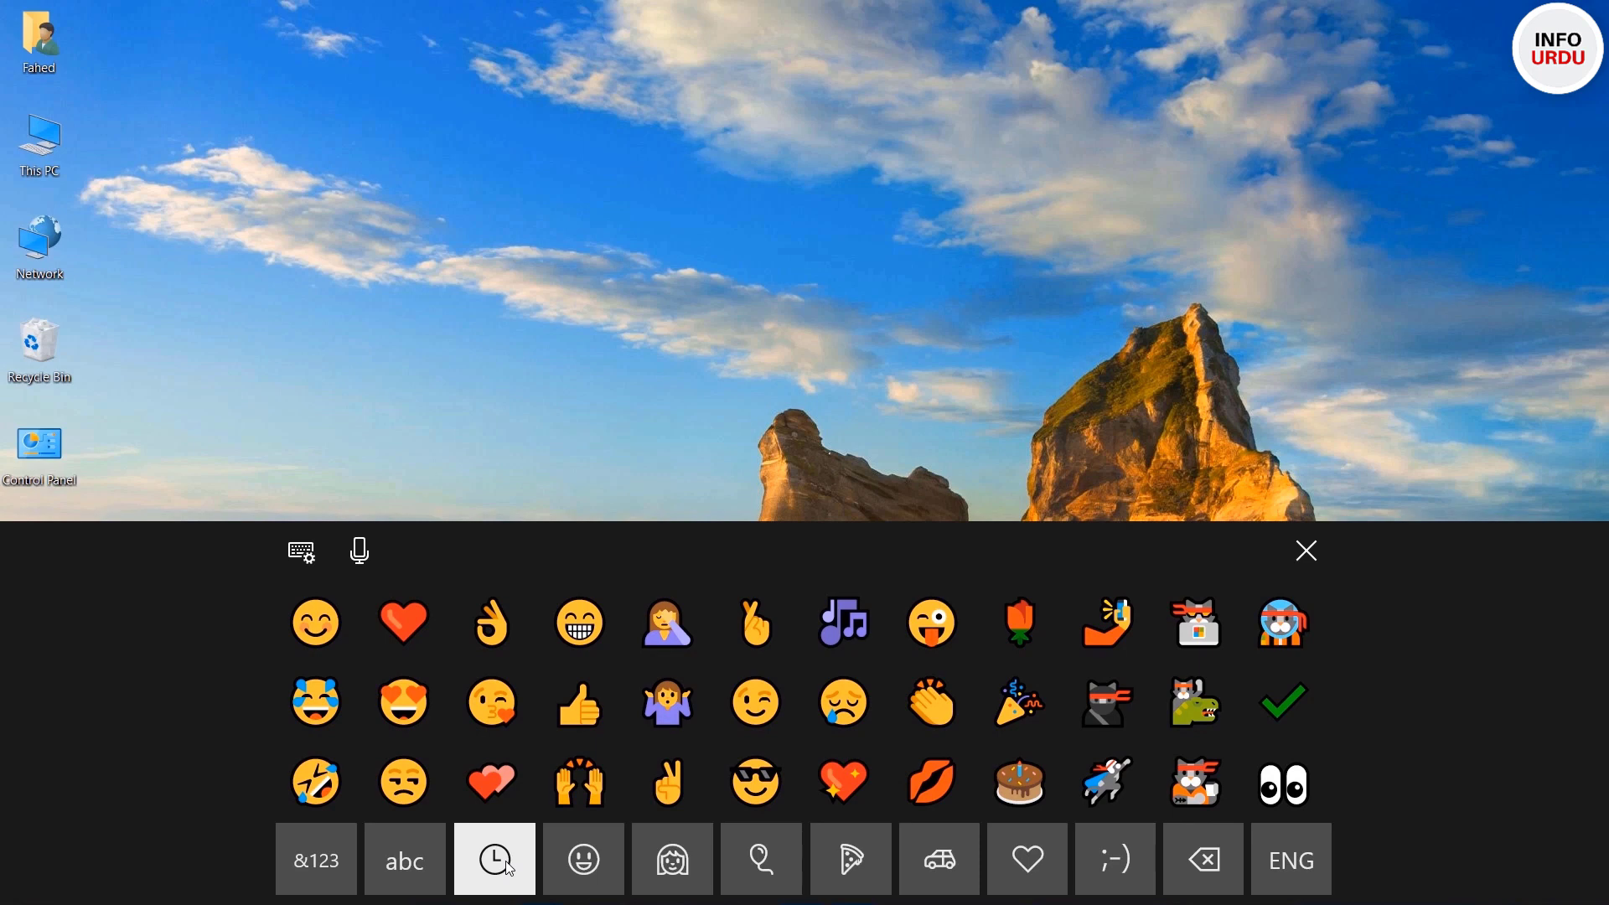
click(604, 866)
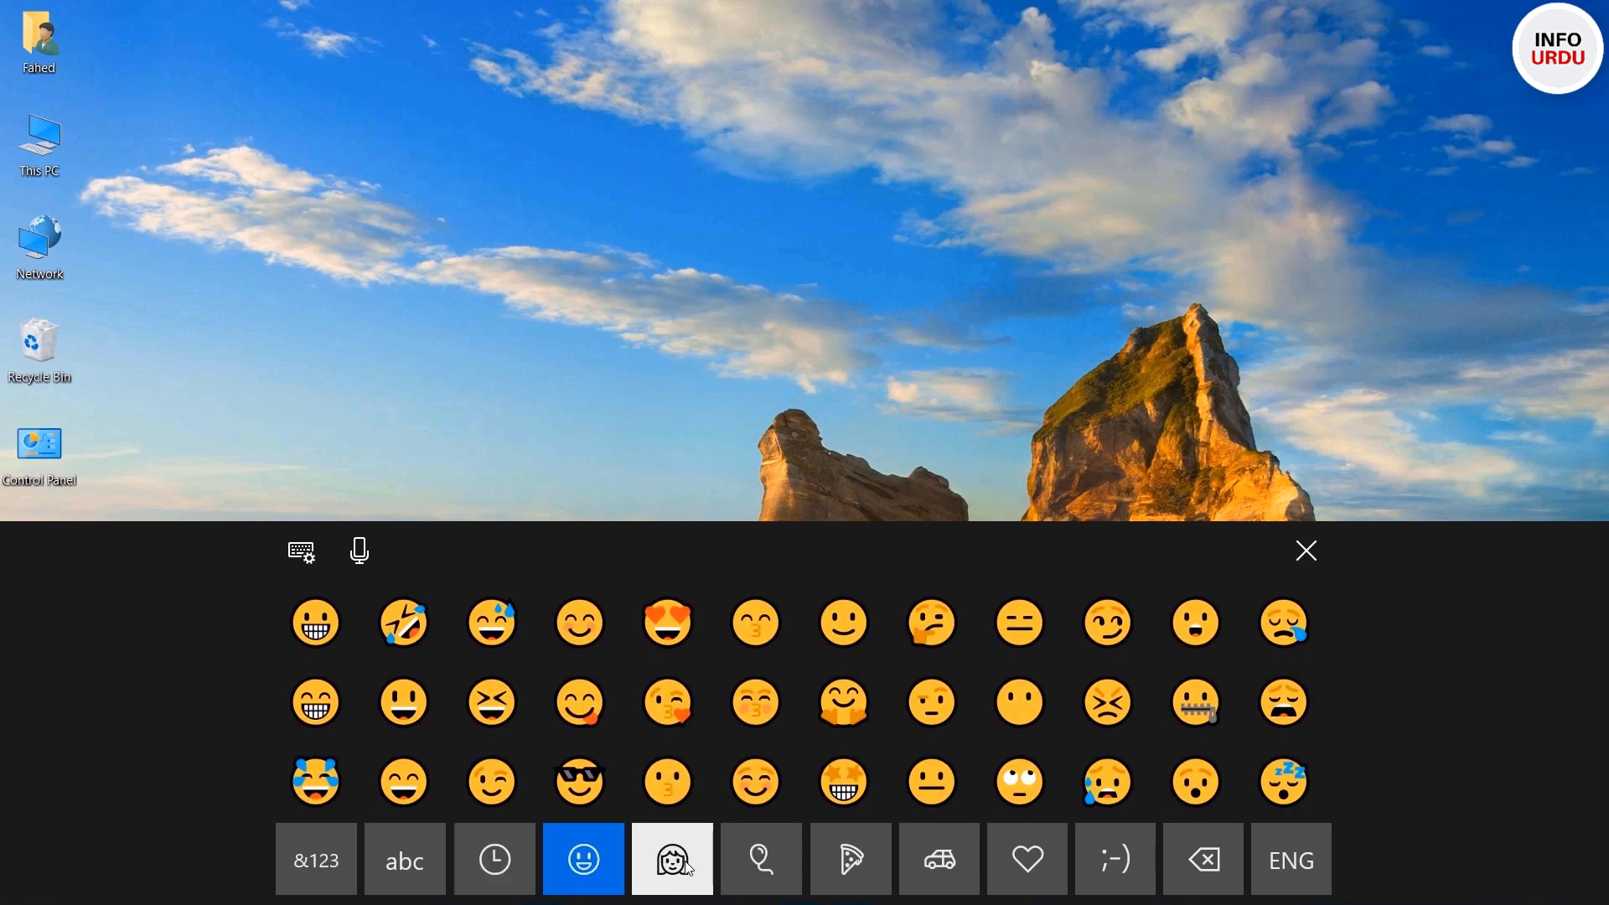
click(673, 861)
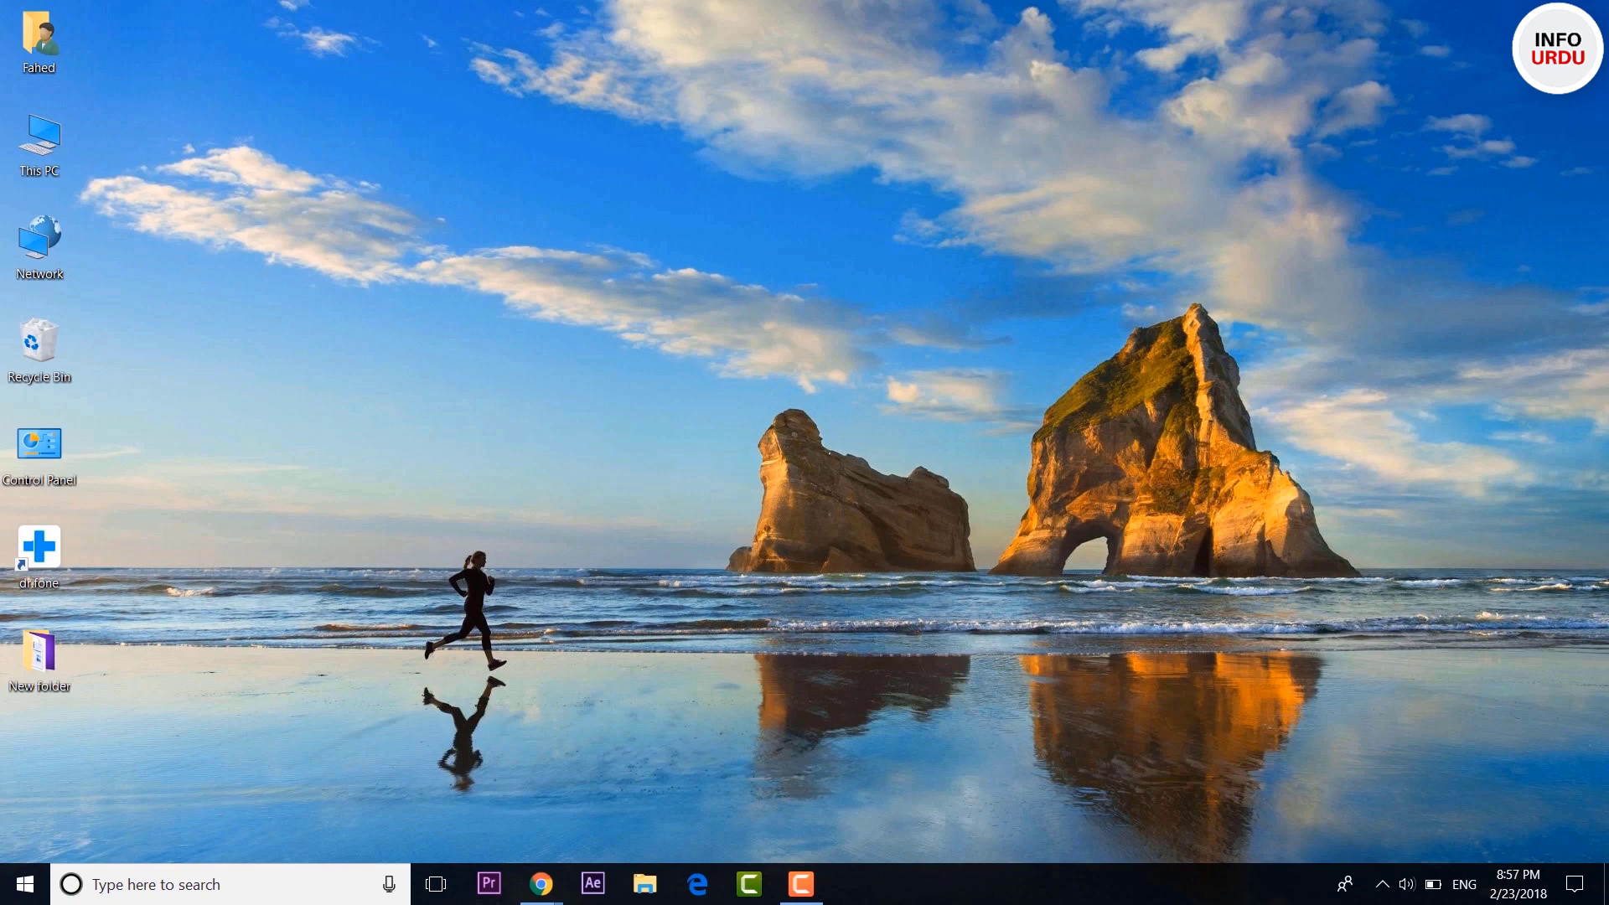
Step: Launch Steps Recorder from a 'steps' search and start recording
click(250, 901)
text(steps)
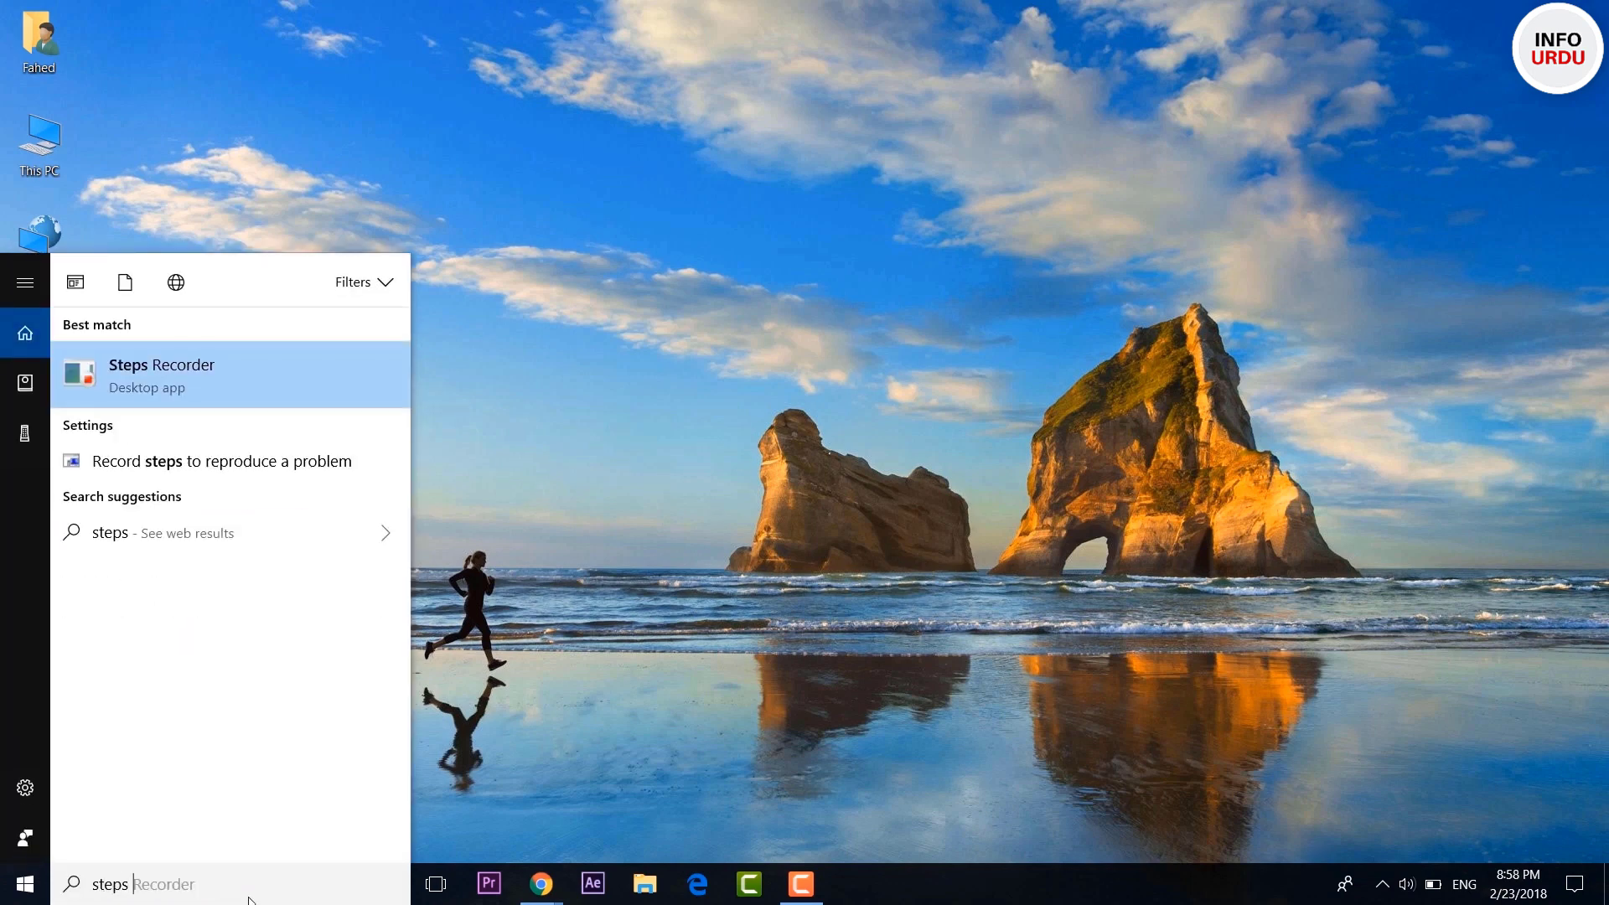
click(242, 371)
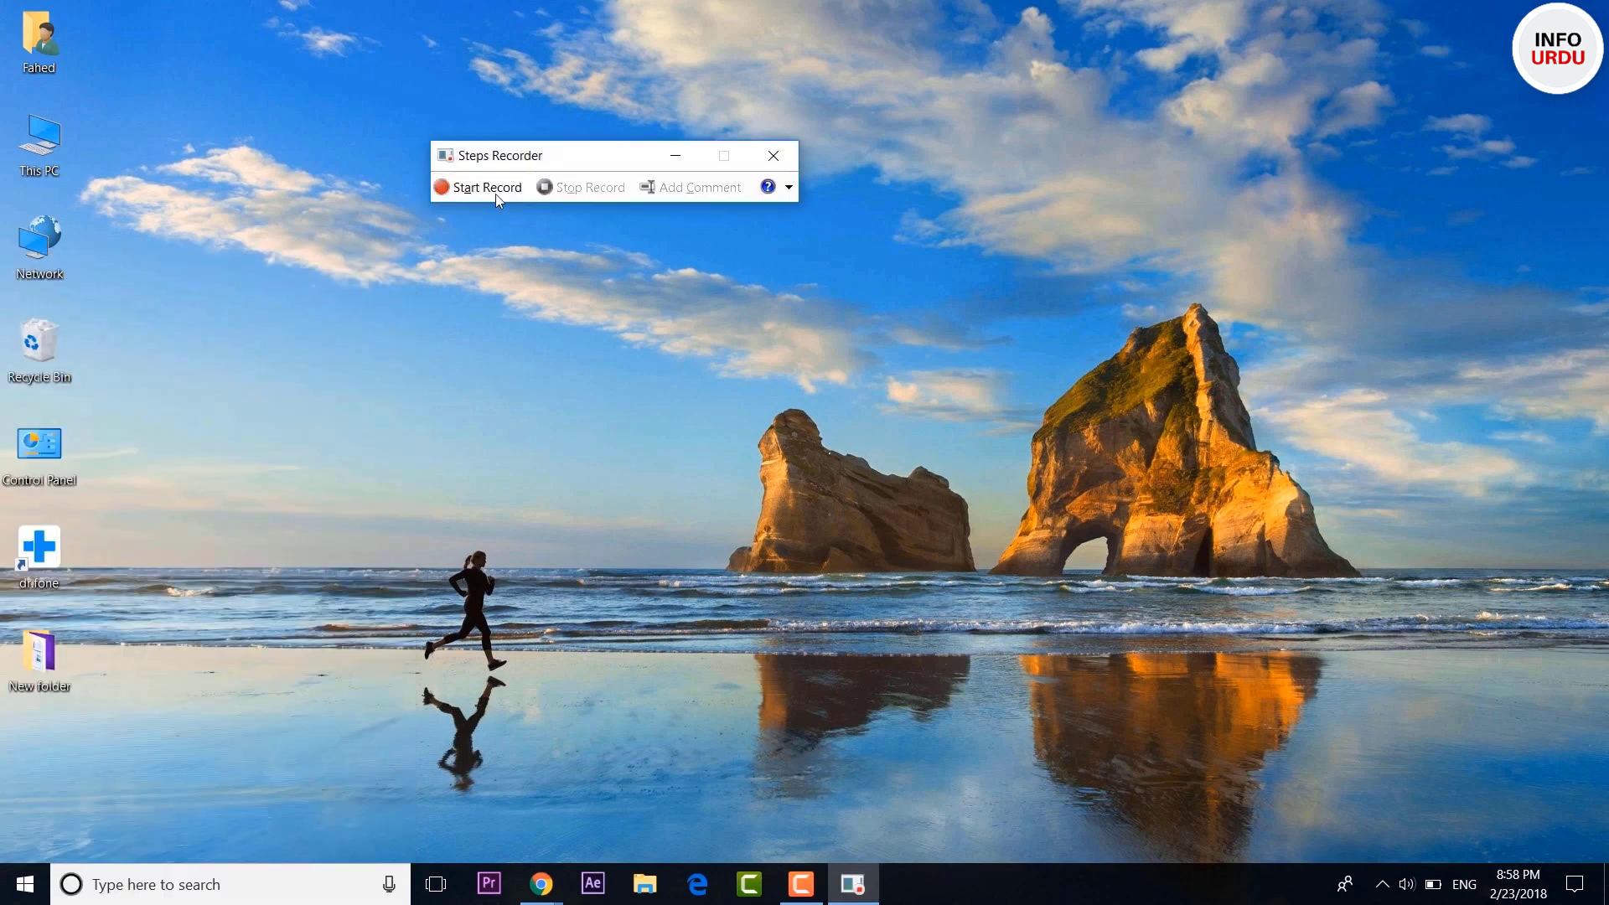
click(496, 191)
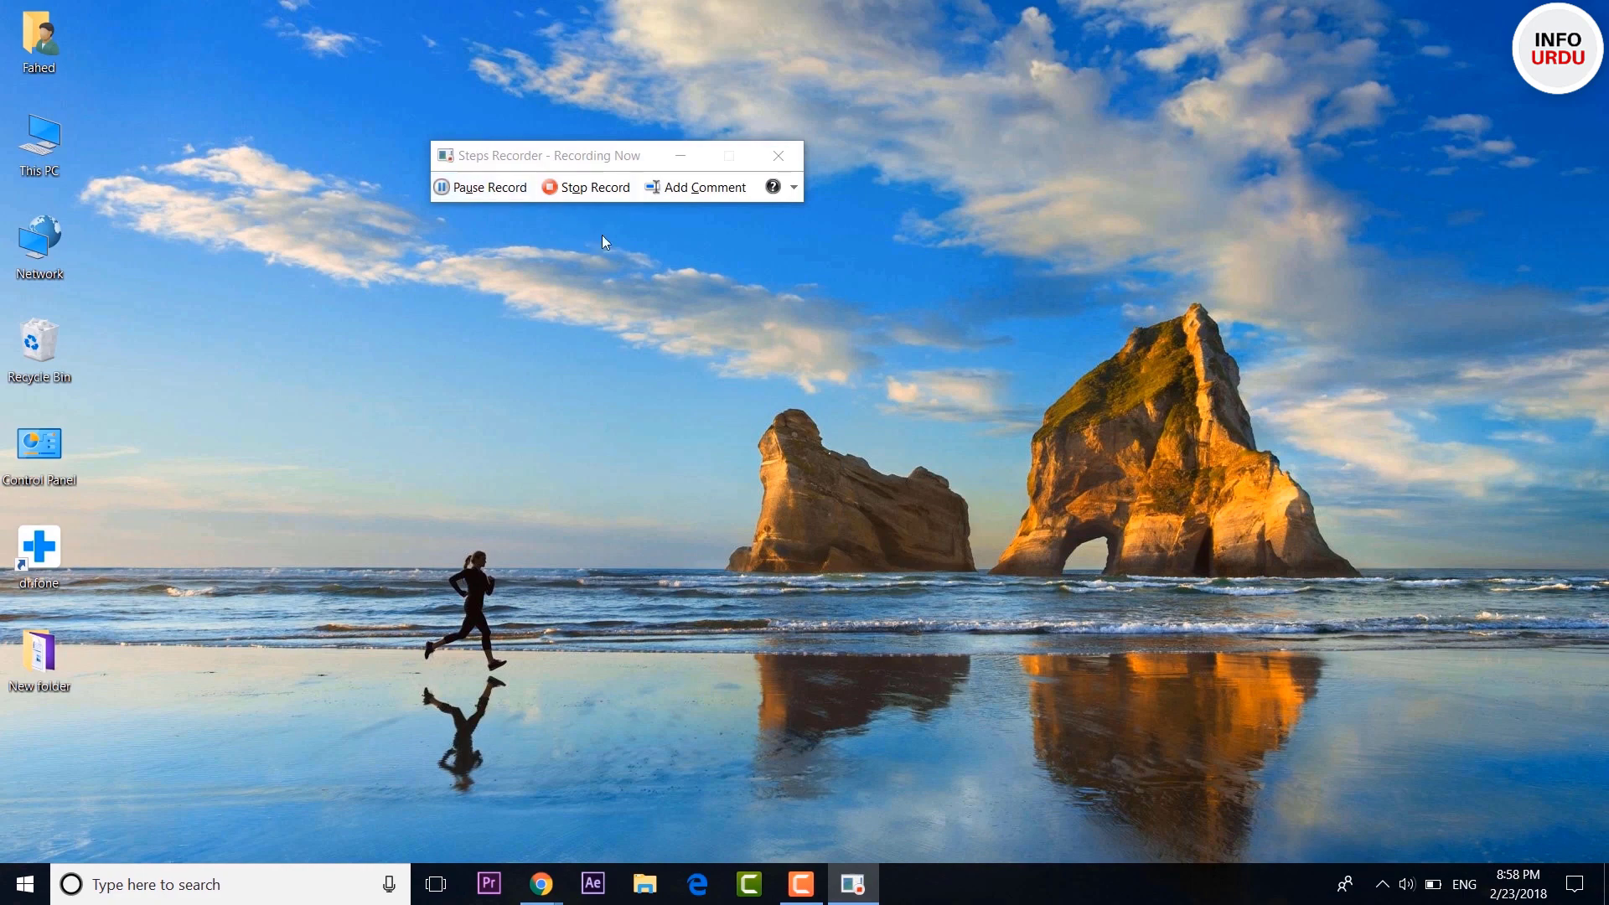
Step: Go to Settings > System > Display while the recording runs
click(25, 885)
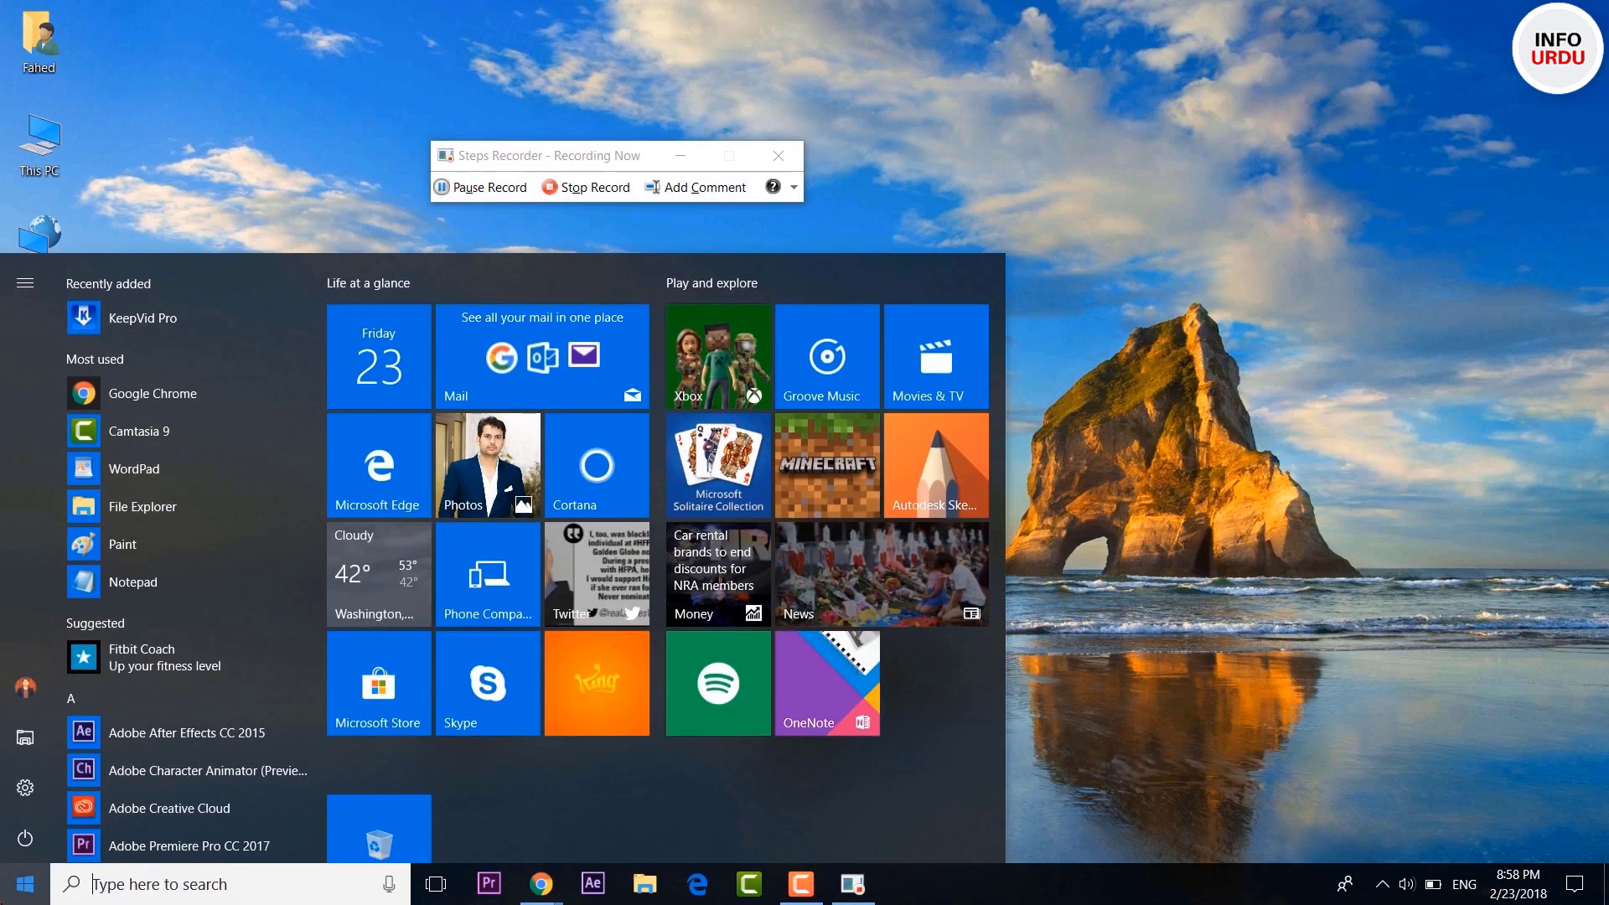
click(27, 786)
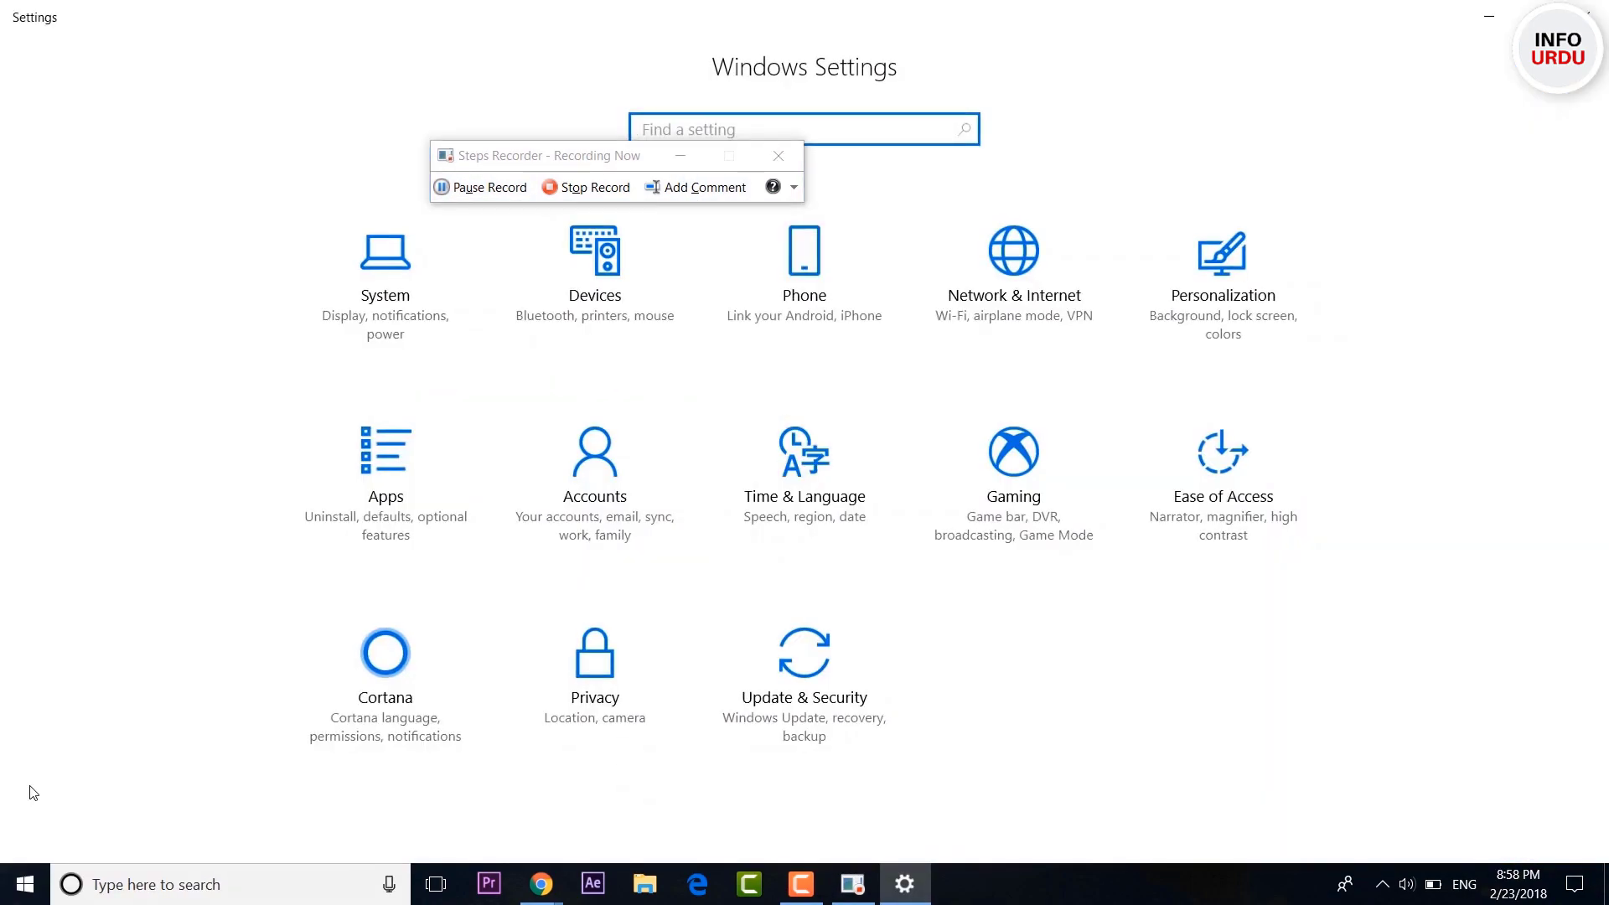
click(383, 254)
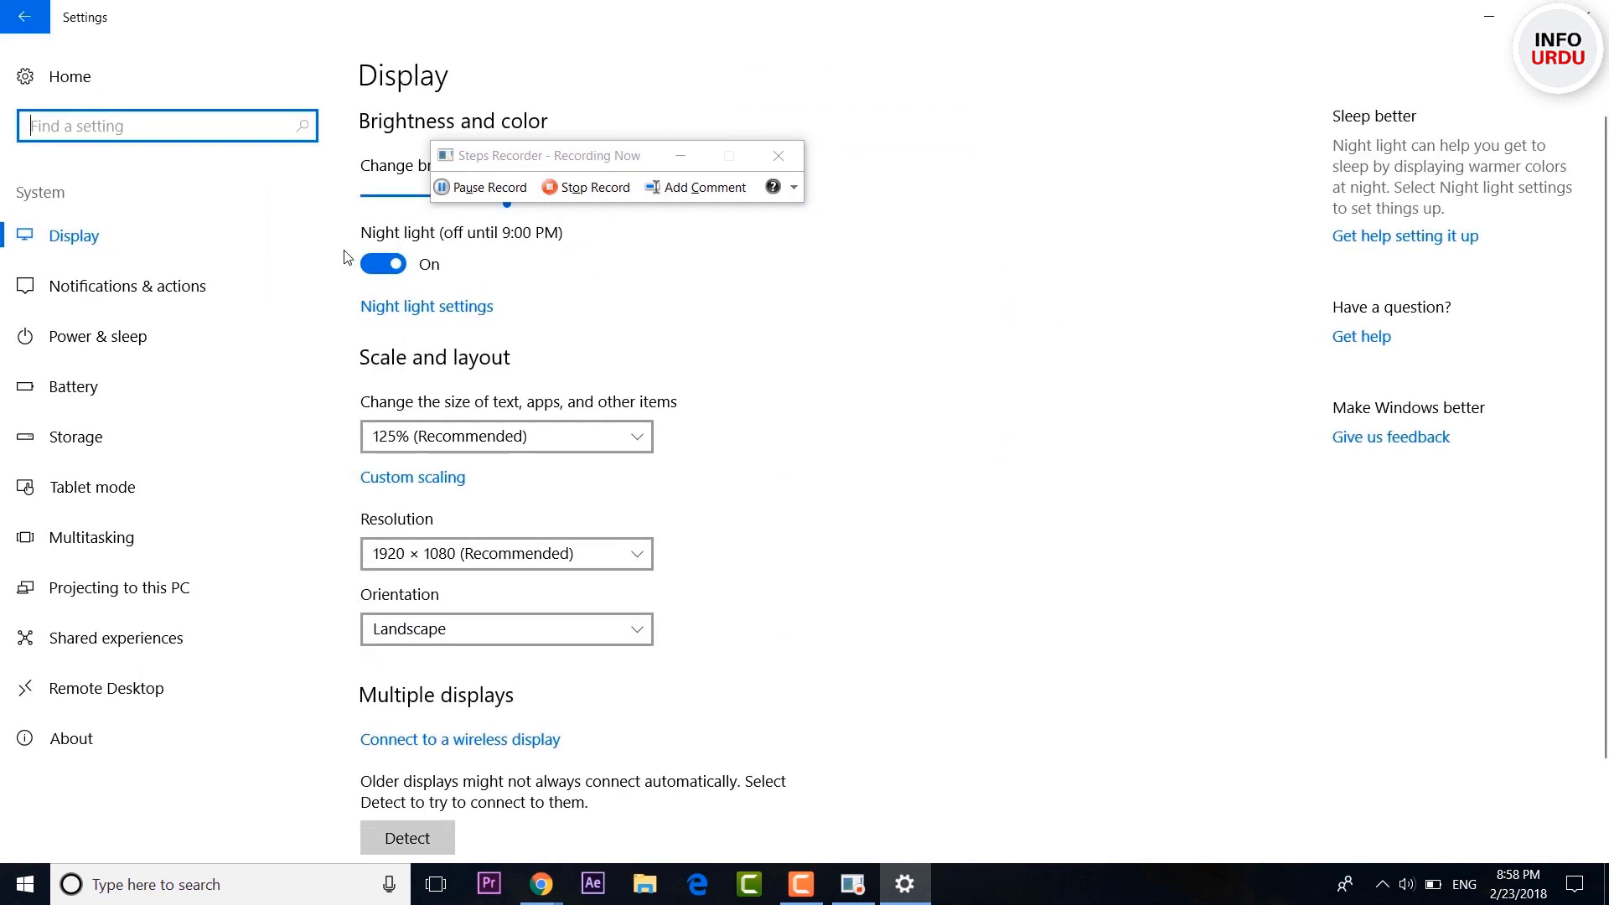
click(156, 249)
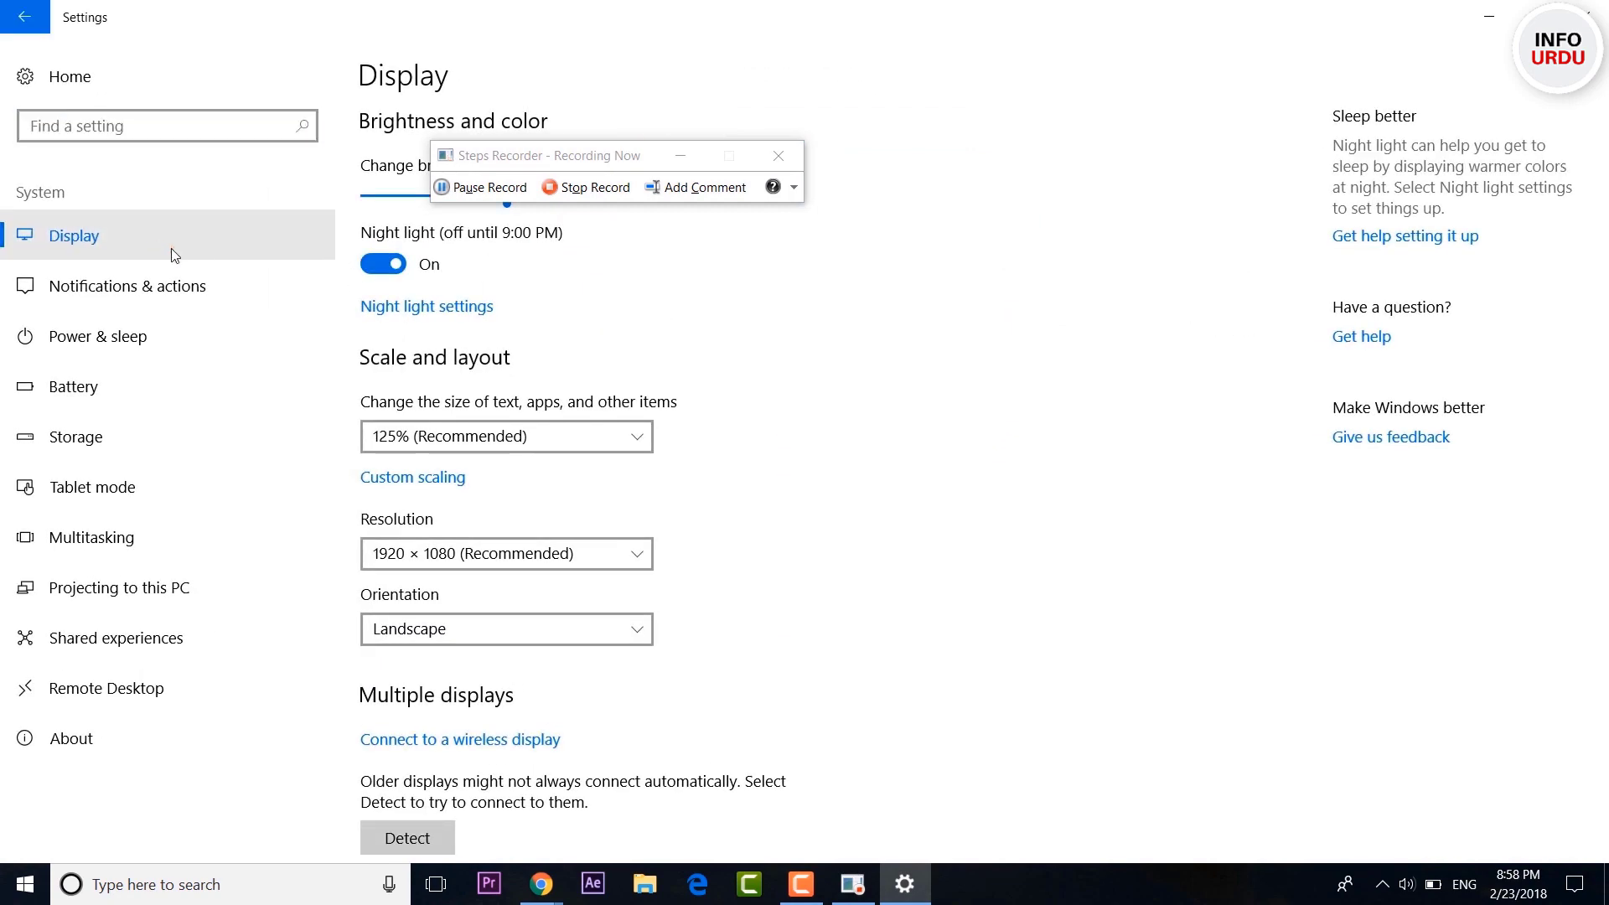
scroll(743, 474, down, 2)
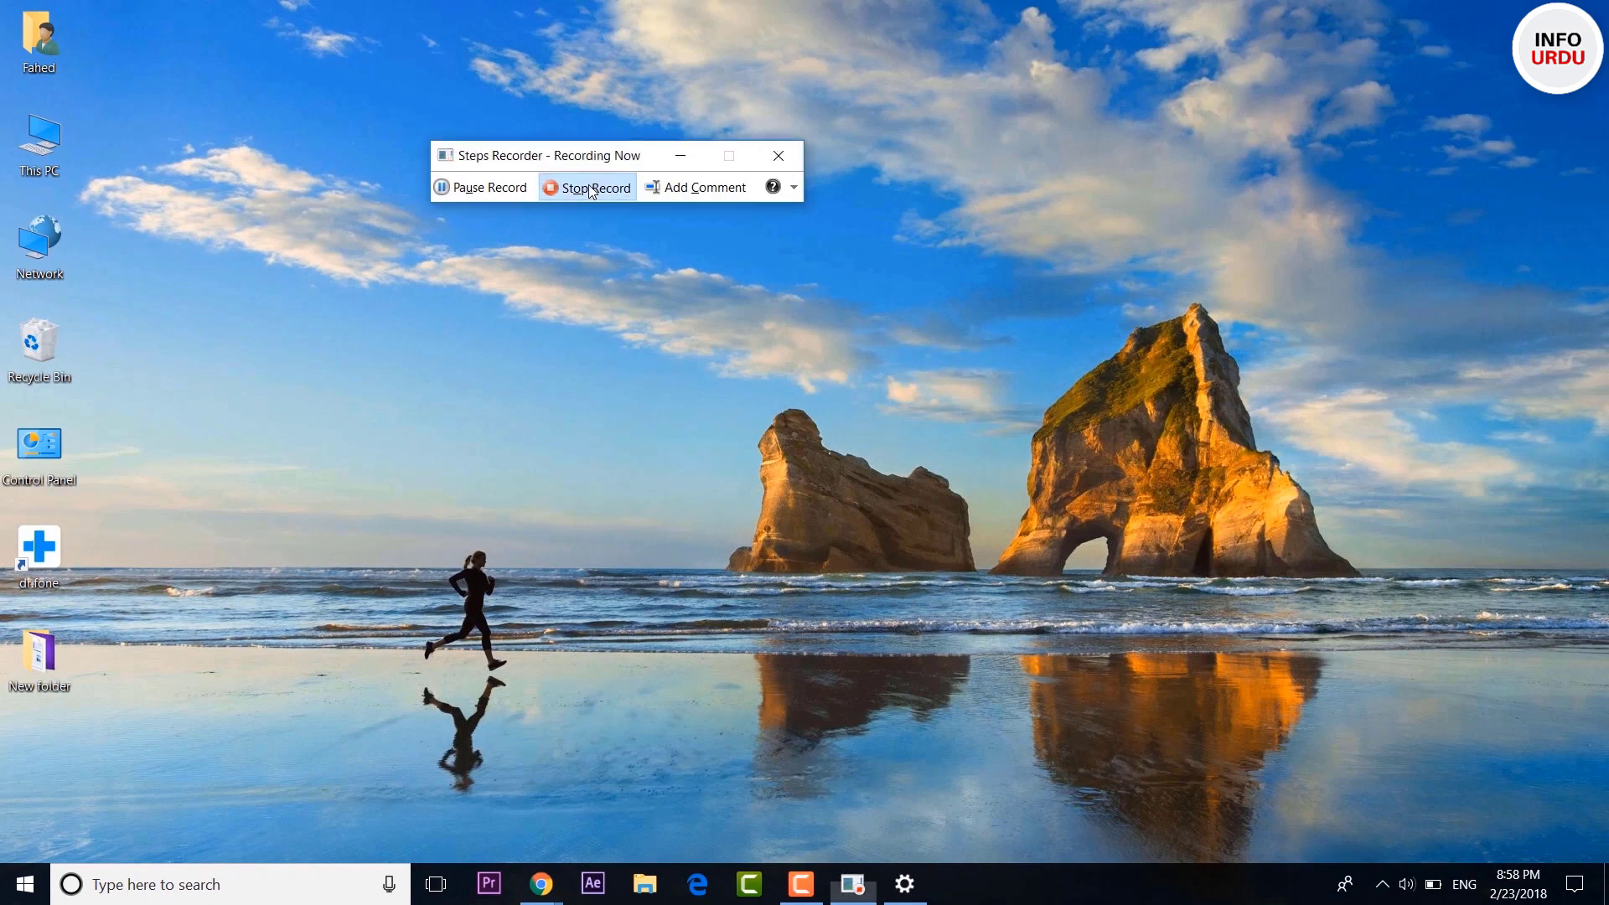
Step: Stop the Steps Recorder session and review the recorded steps, Step 1 through Step 5
click(592, 188)
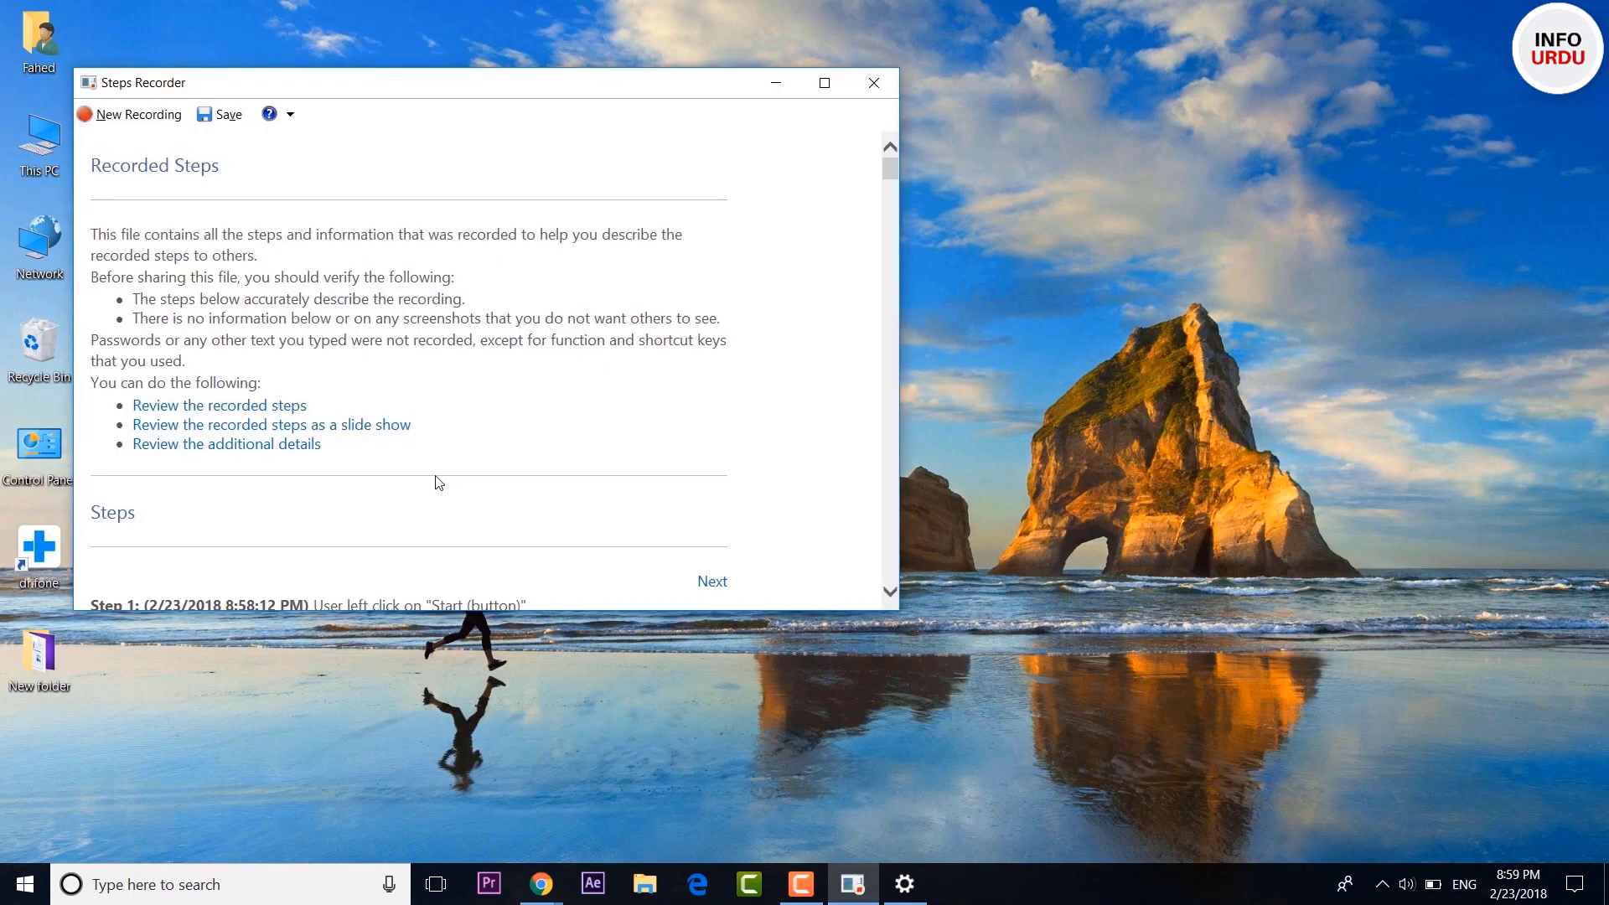
click(298, 408)
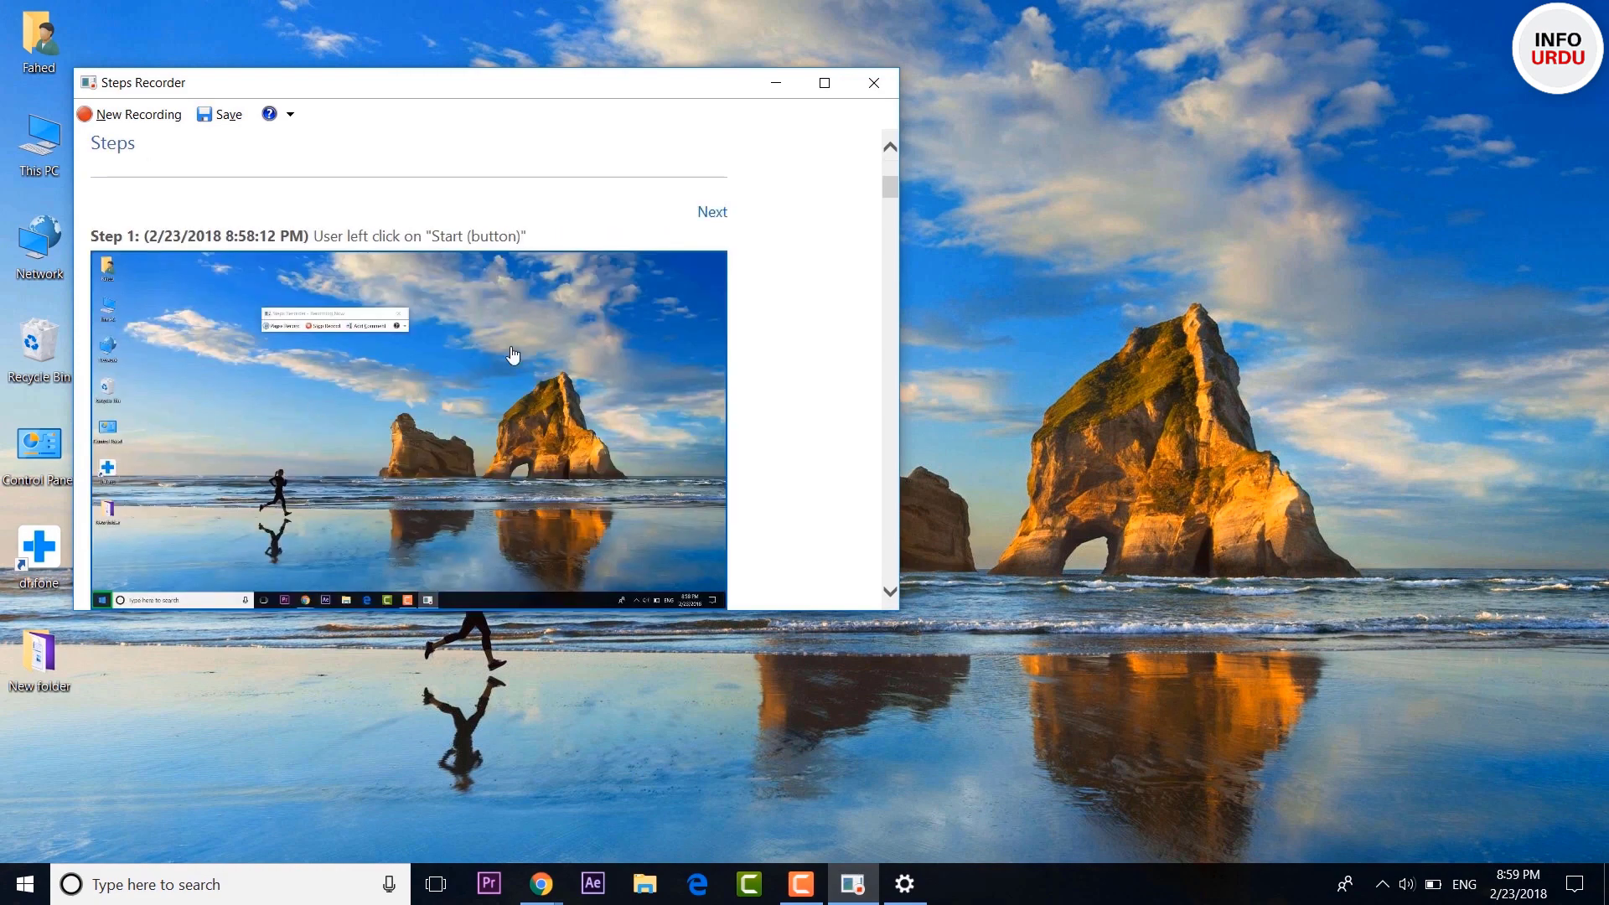
scroll(702, 306, down, 4)
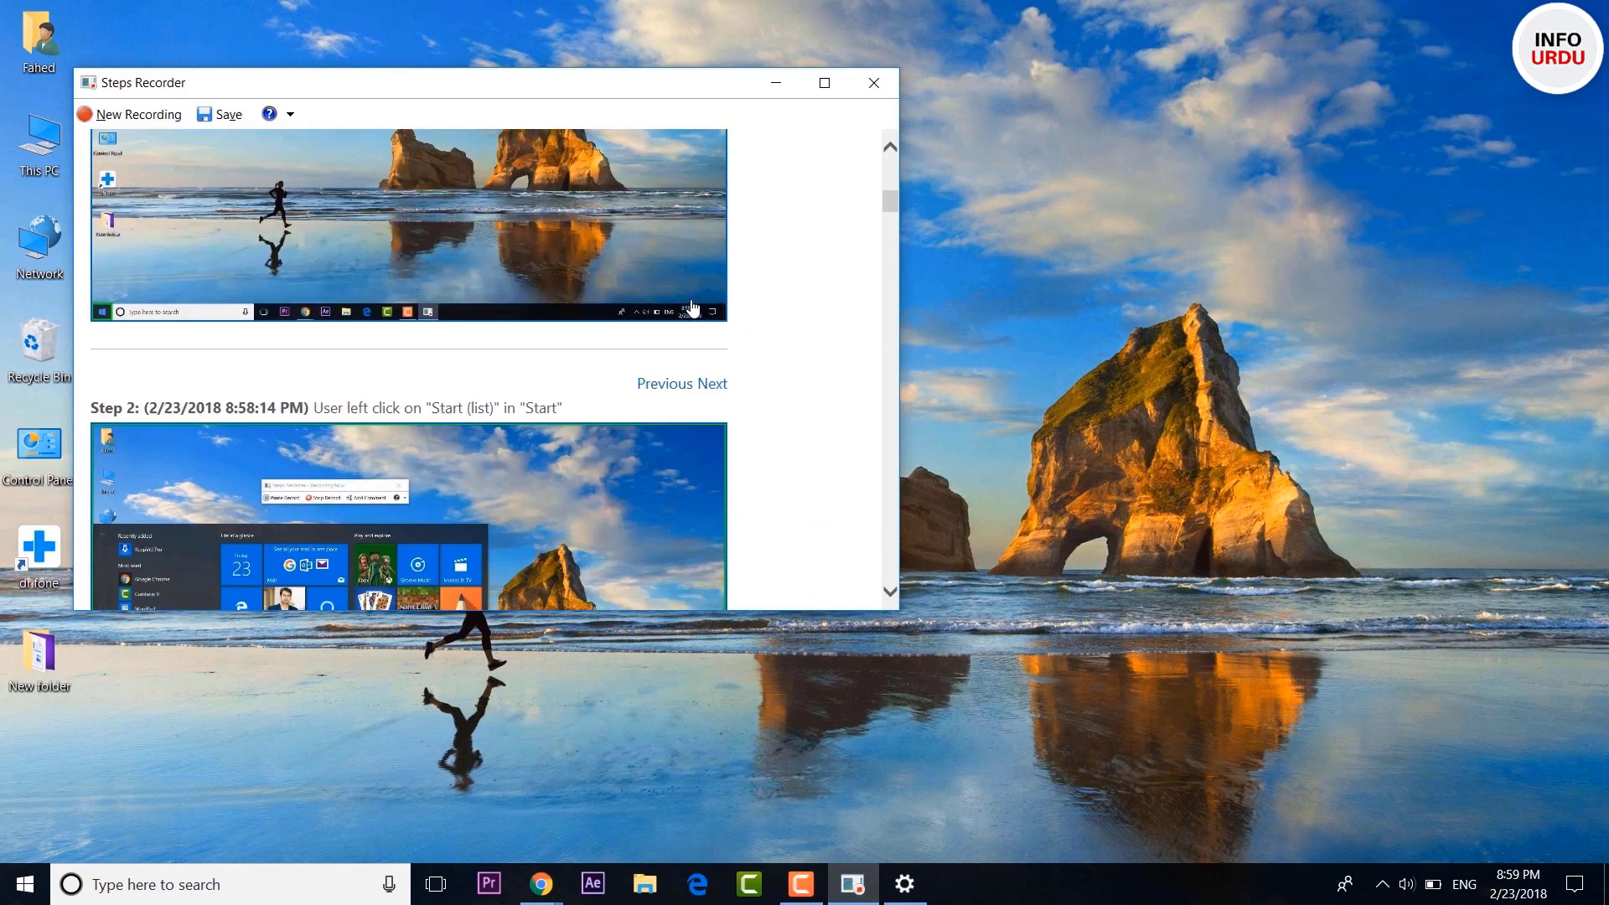
scroll(752, 338, down, 12)
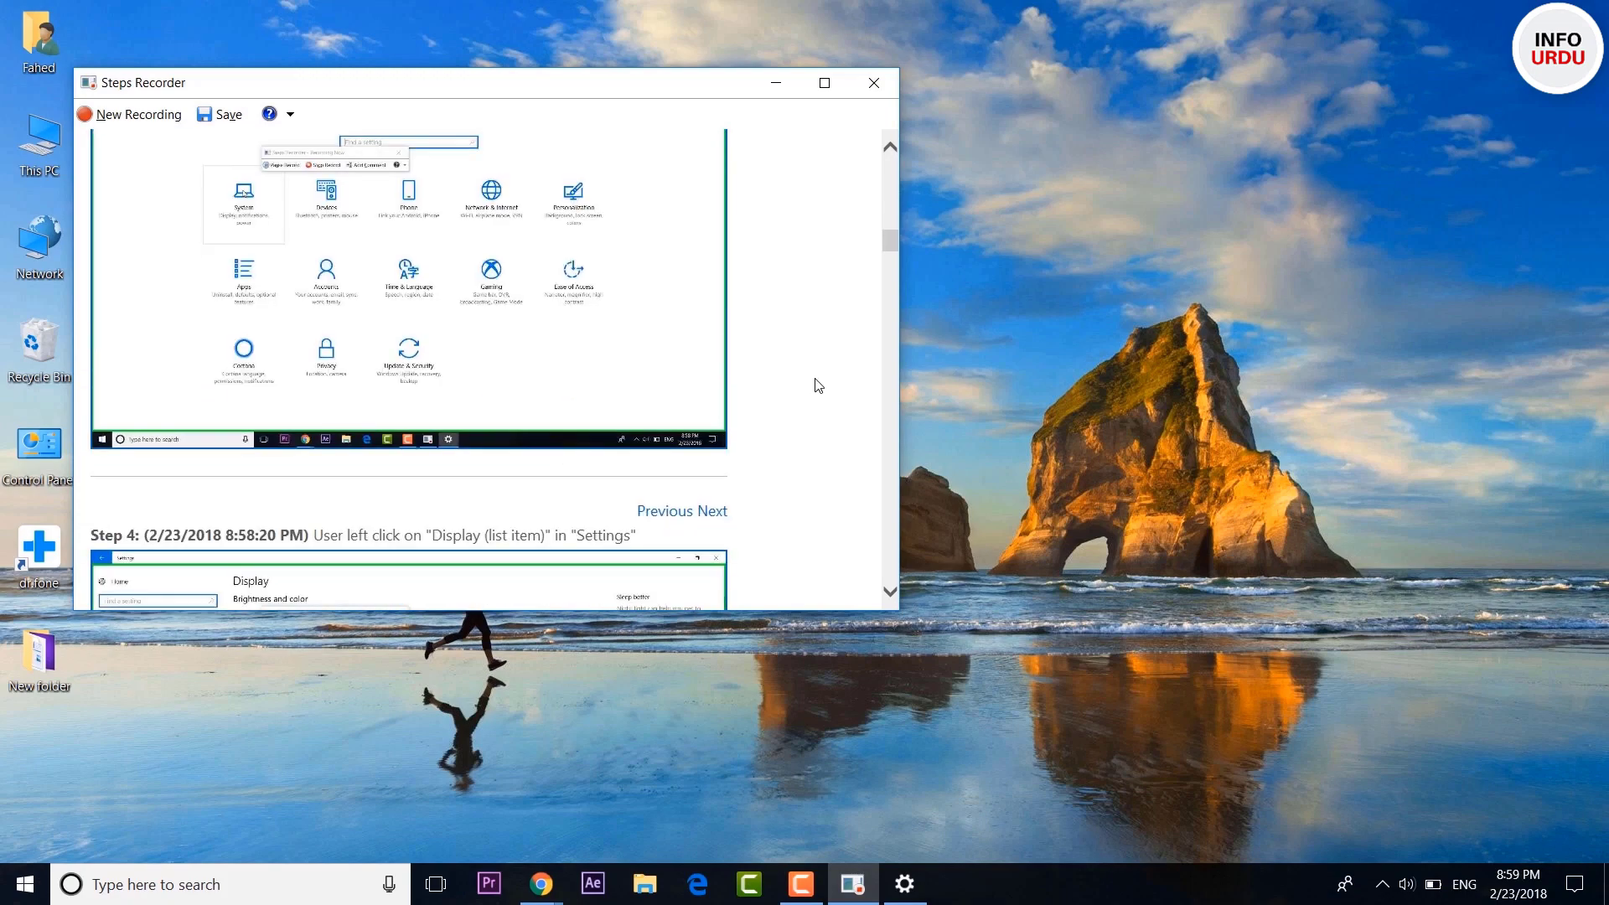
scroll(818, 386, down, 3)
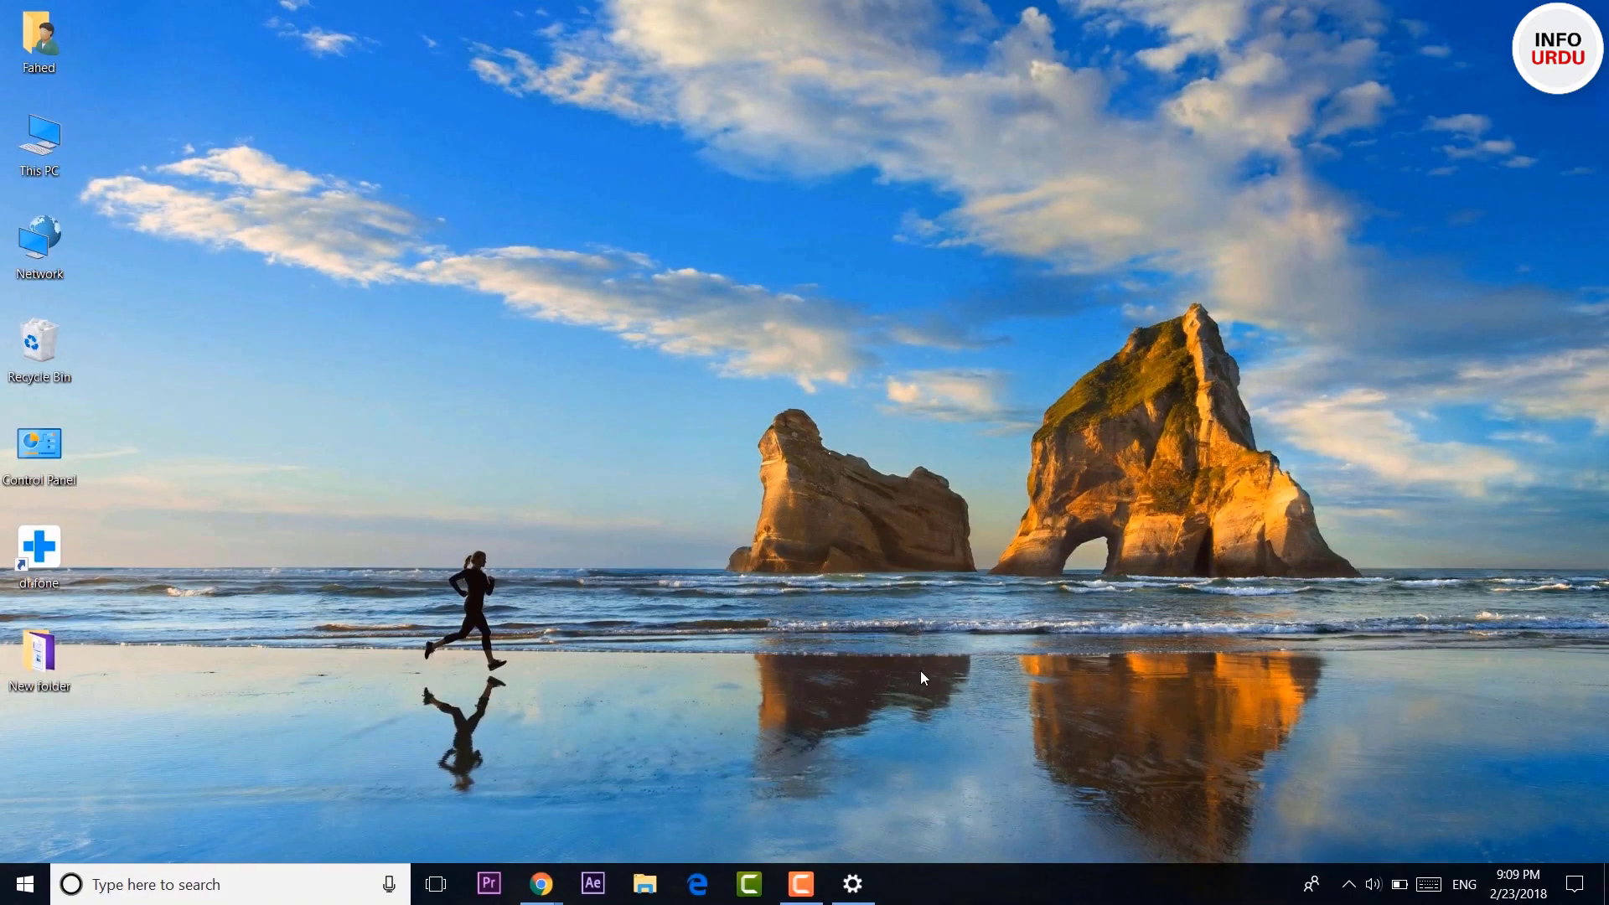
click(24, 885)
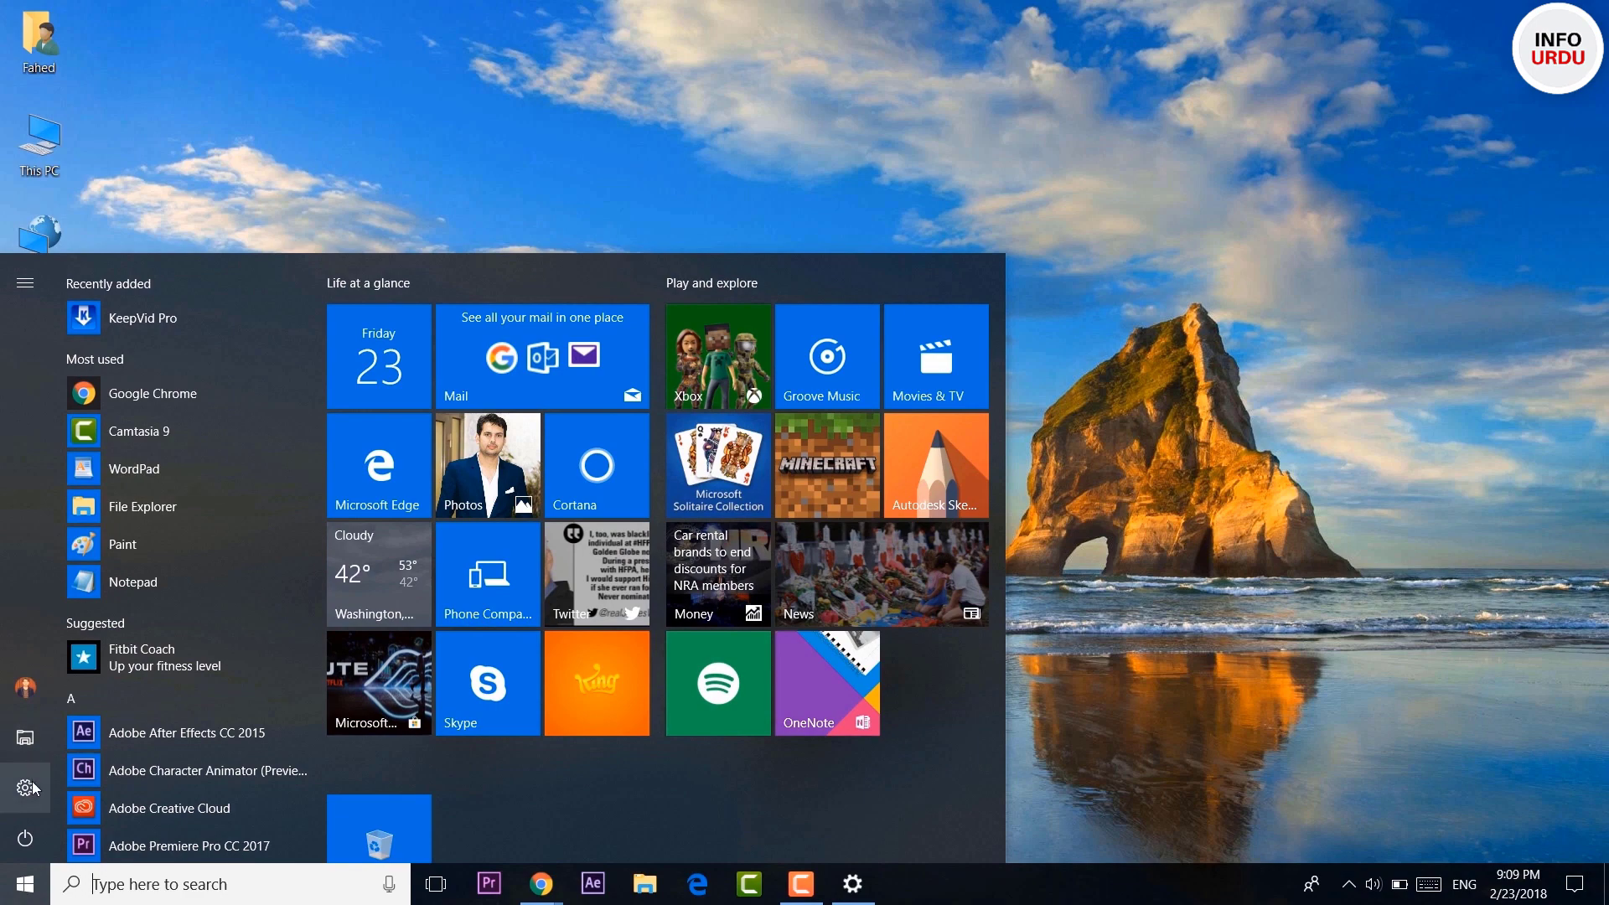
click(24, 825)
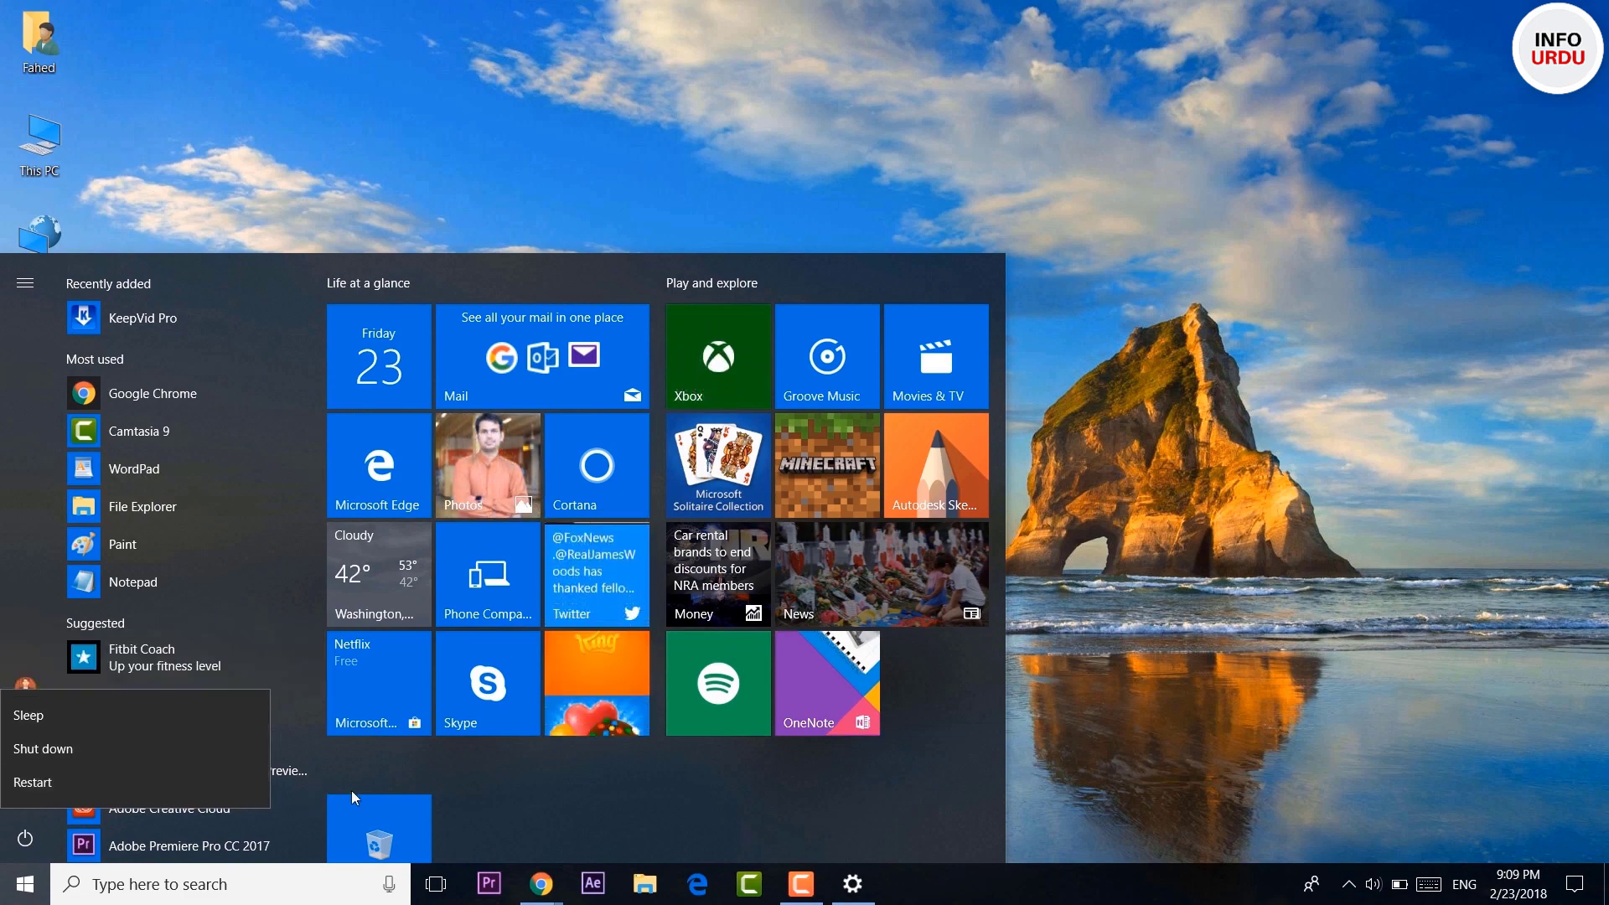
click(1426, 647)
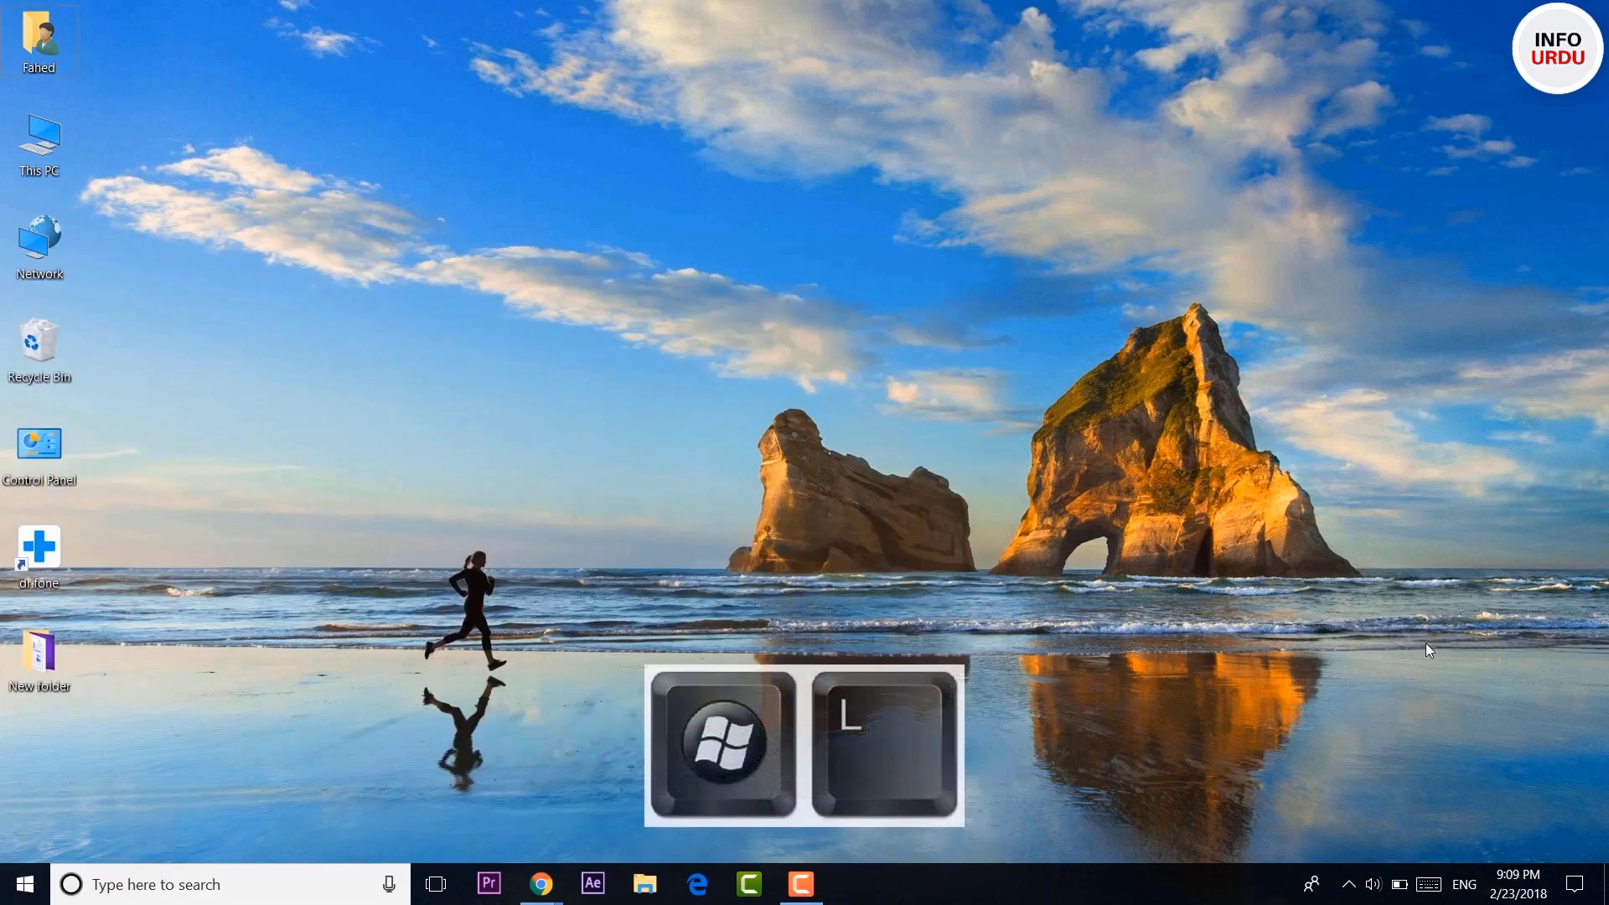
Step: Lock the PC with Win+L, bringing up the lock screen showing 9:09, Friday, February 23
key(super+l)
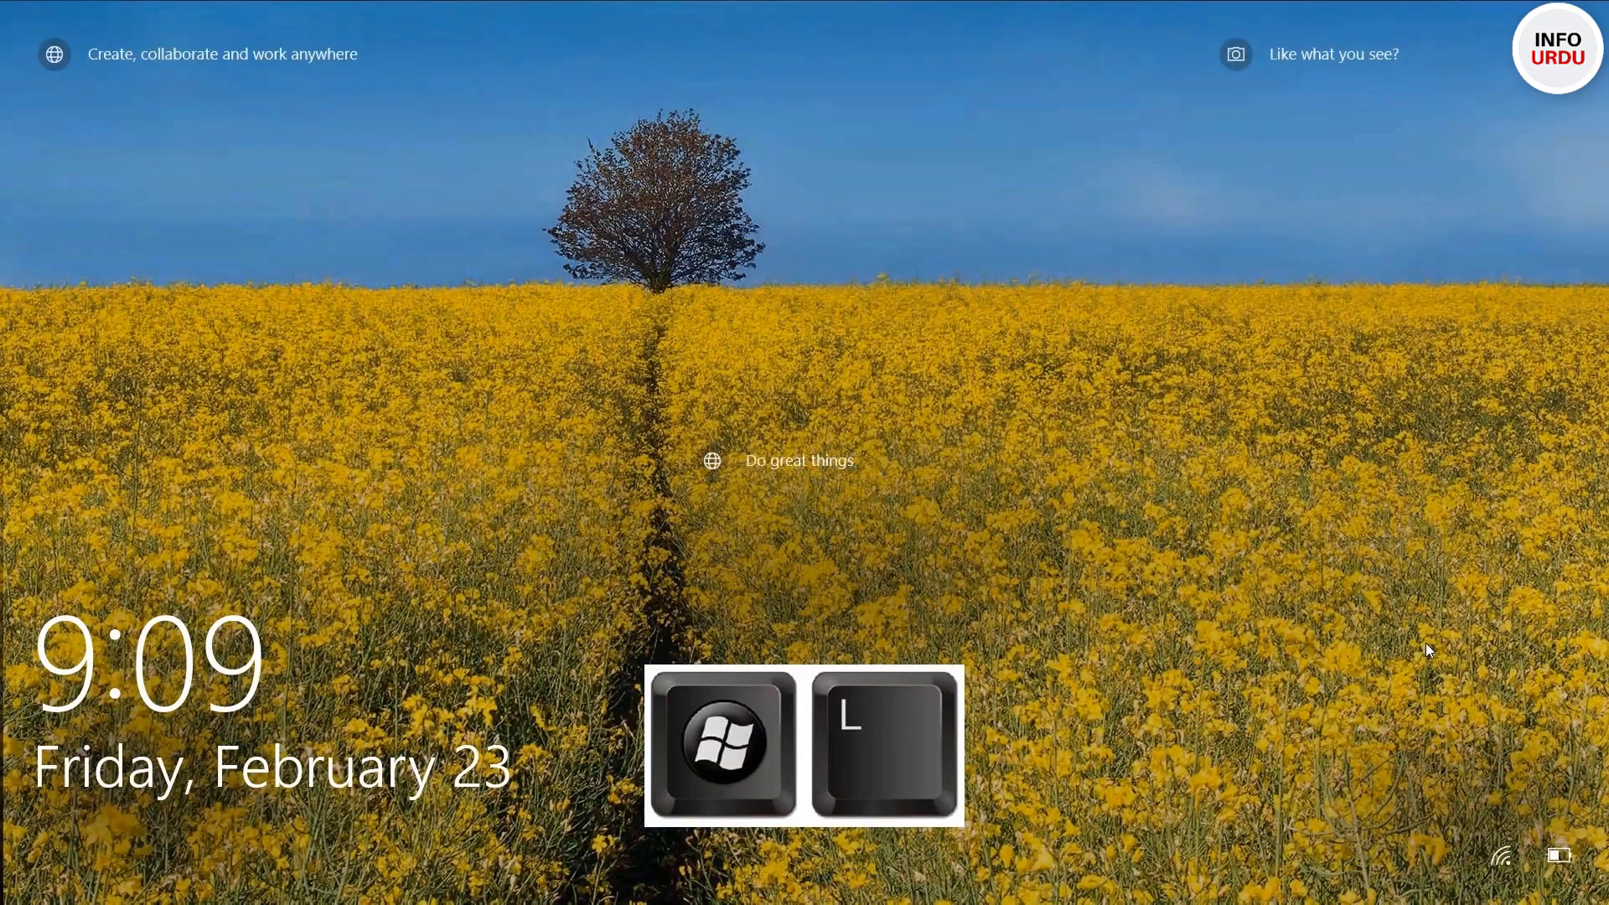